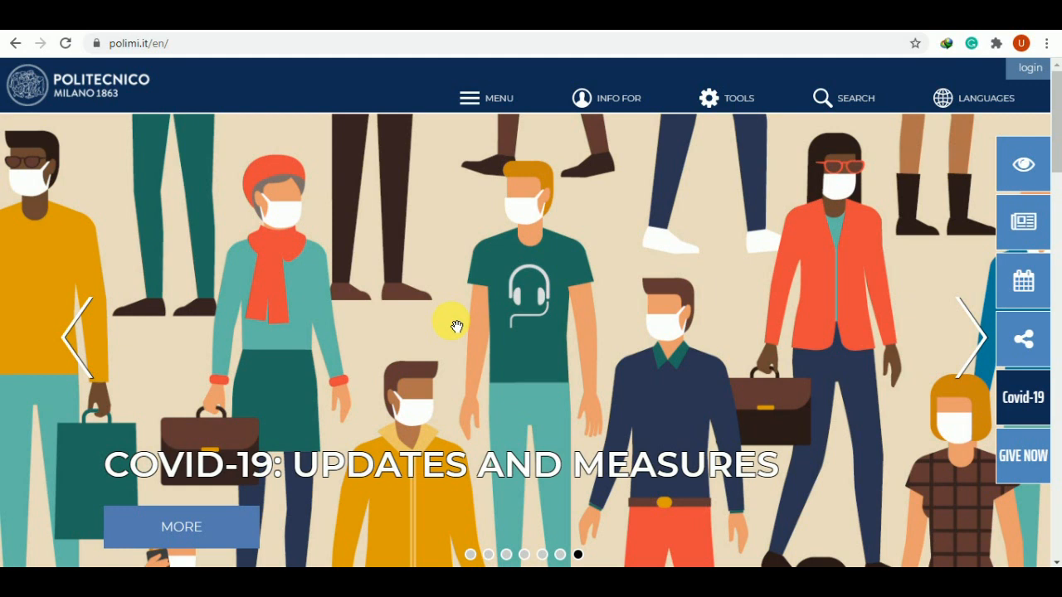
{"action": "left_click", "coordinate": [492, 97]}
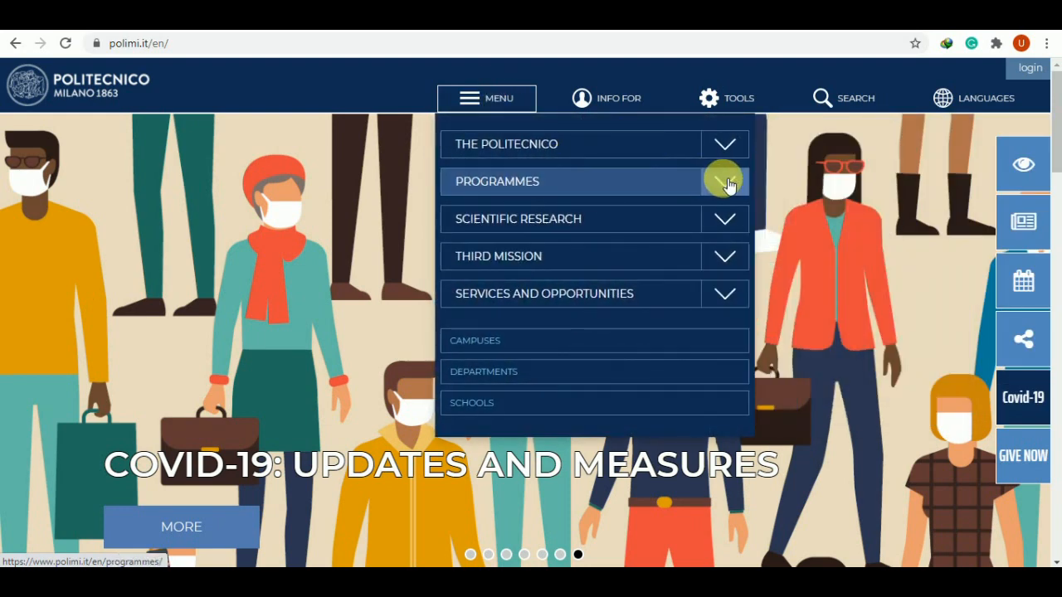
{"action": "left_click", "coordinate": [724, 183]}
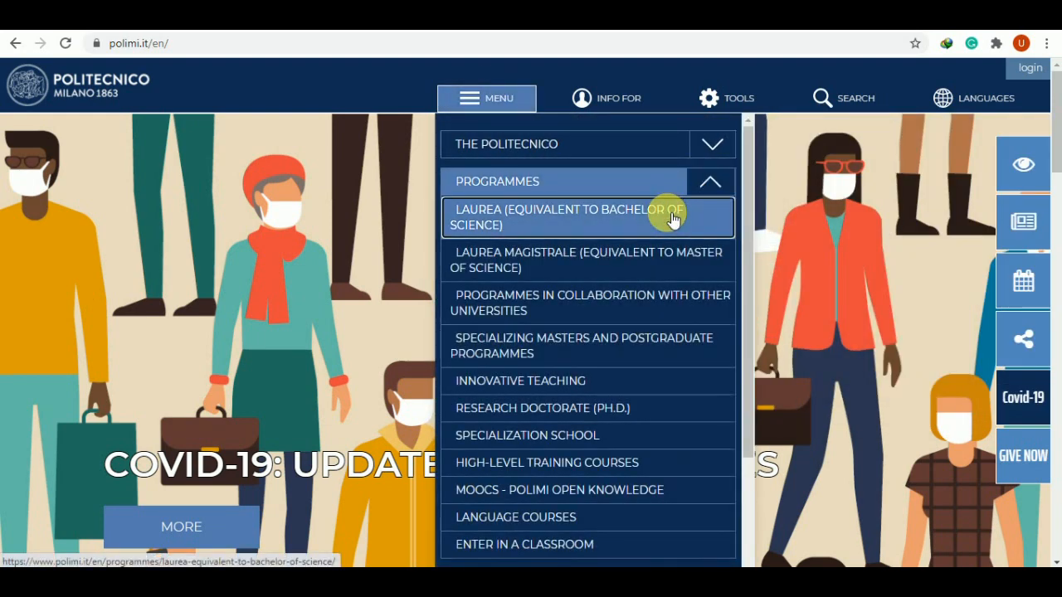
{"action": "left_click", "coordinate": [672, 217]}
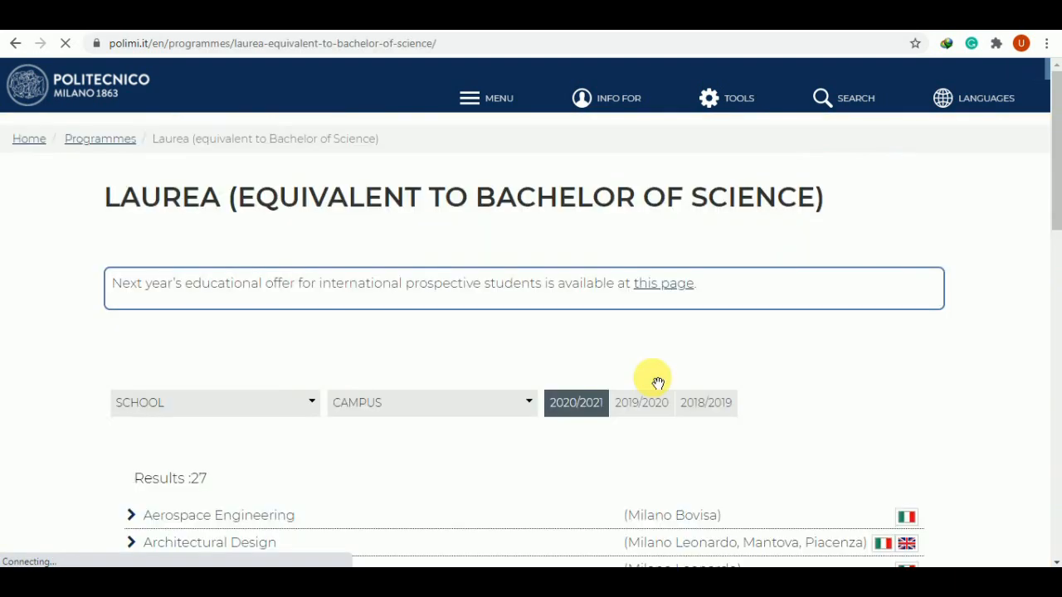
{"action": "scroll", "coordinate": [658, 383], "scroll_direction": "down", "scroll_amount": 4}
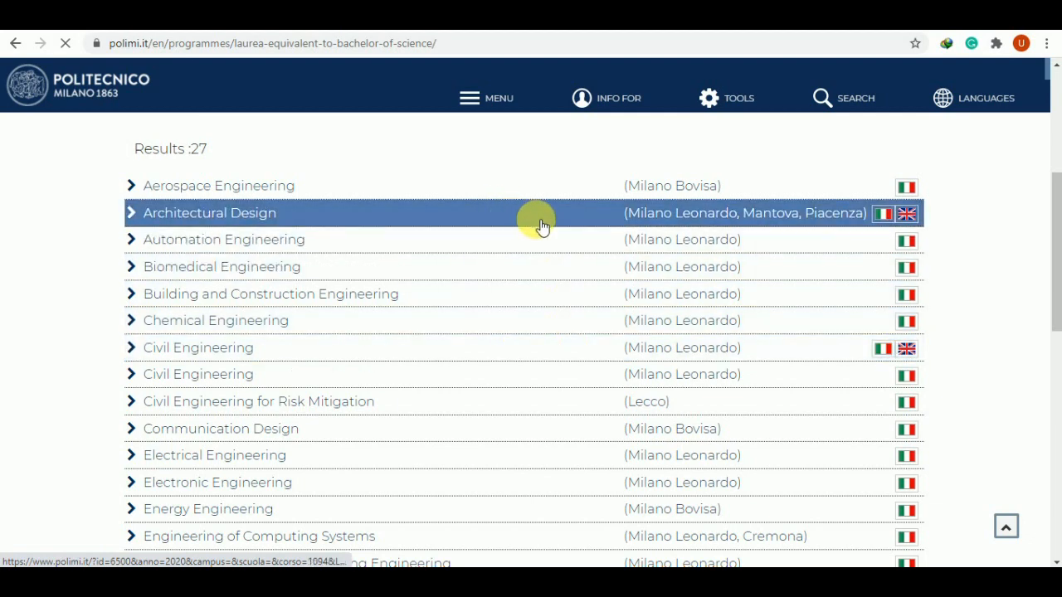
{"action": "left_click", "coordinate": [16, 45]}
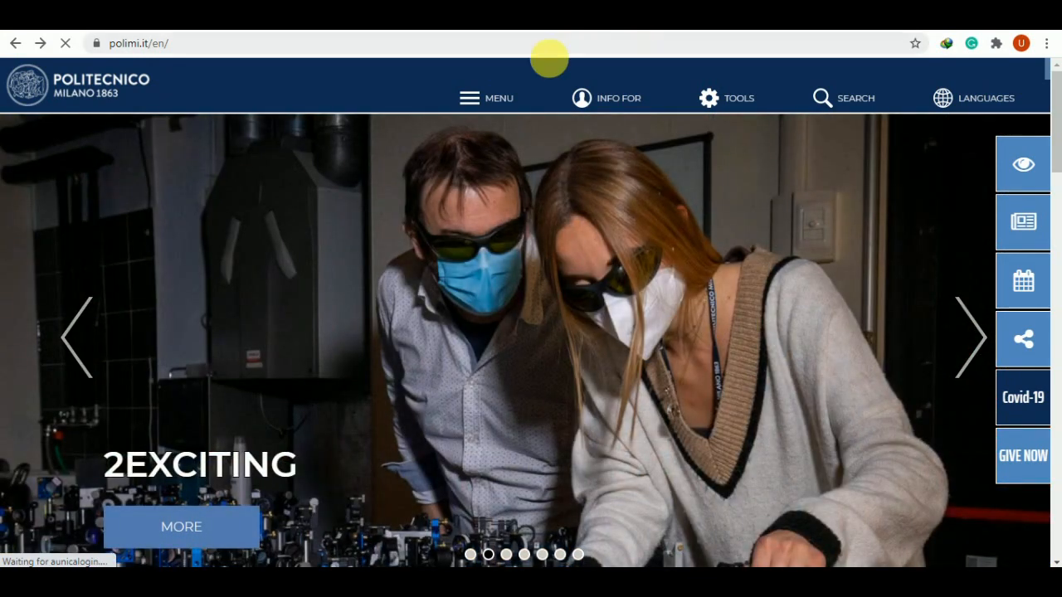
{"action": "left_click", "coordinate": [500, 106]}
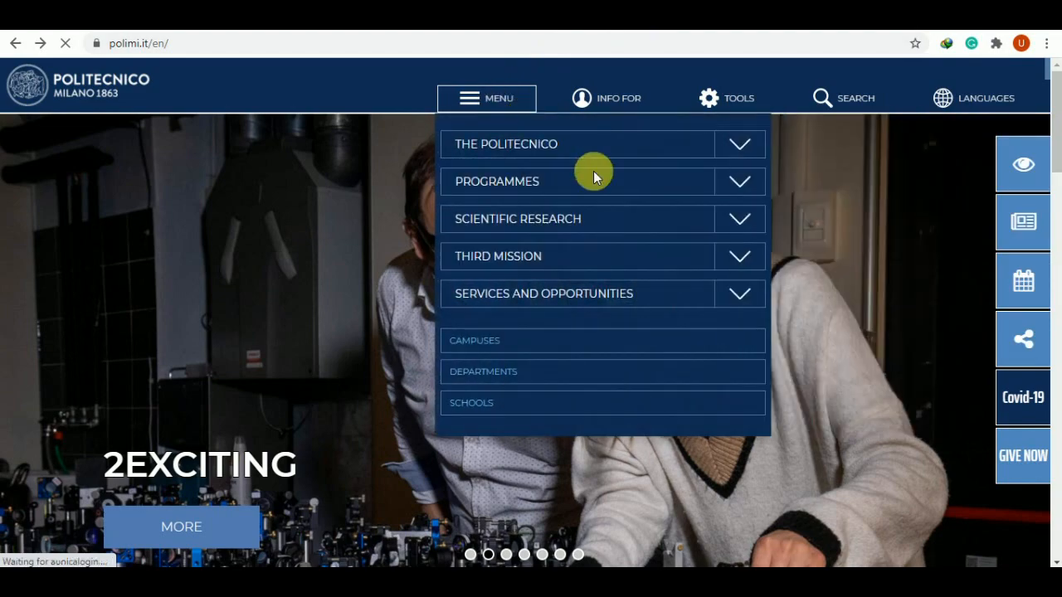
{"action": "left_click", "coordinate": [729, 187]}
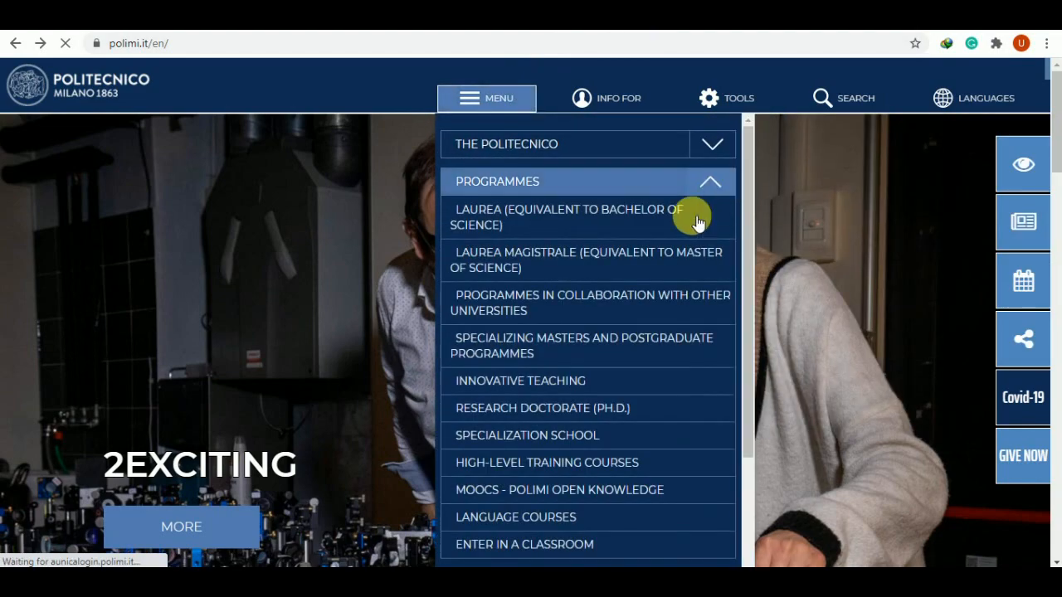
{"action": "left_click", "coordinate": [605, 264]}
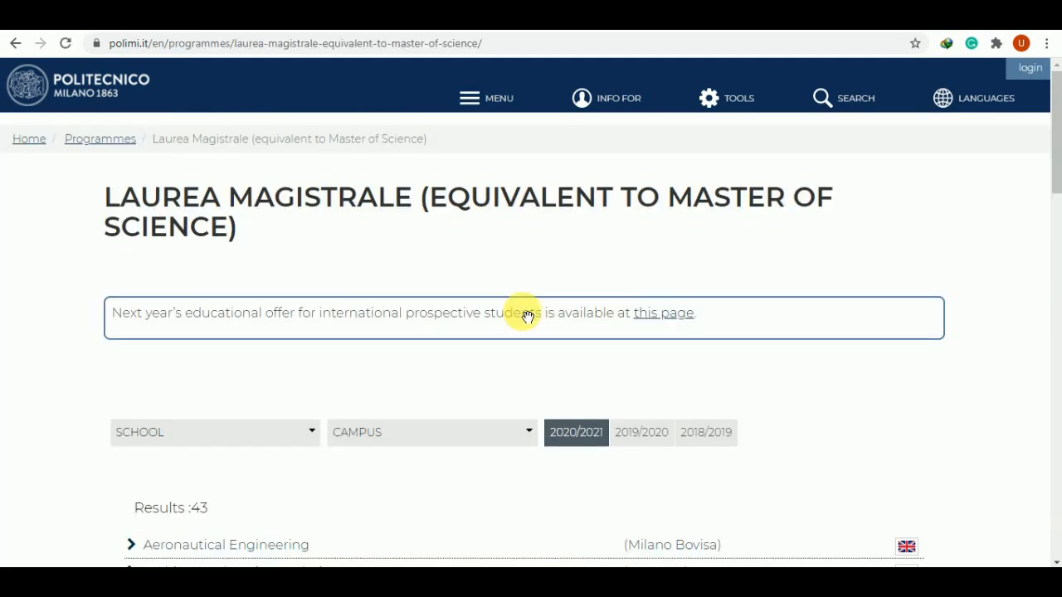
{"action": "scroll", "coordinate": [524, 312], "scroll_direction": "down", "scroll_amount": 5}
{"action": "scroll", "coordinate": [456, 303], "scroll_direction": "up", "scroll_amount": 1}
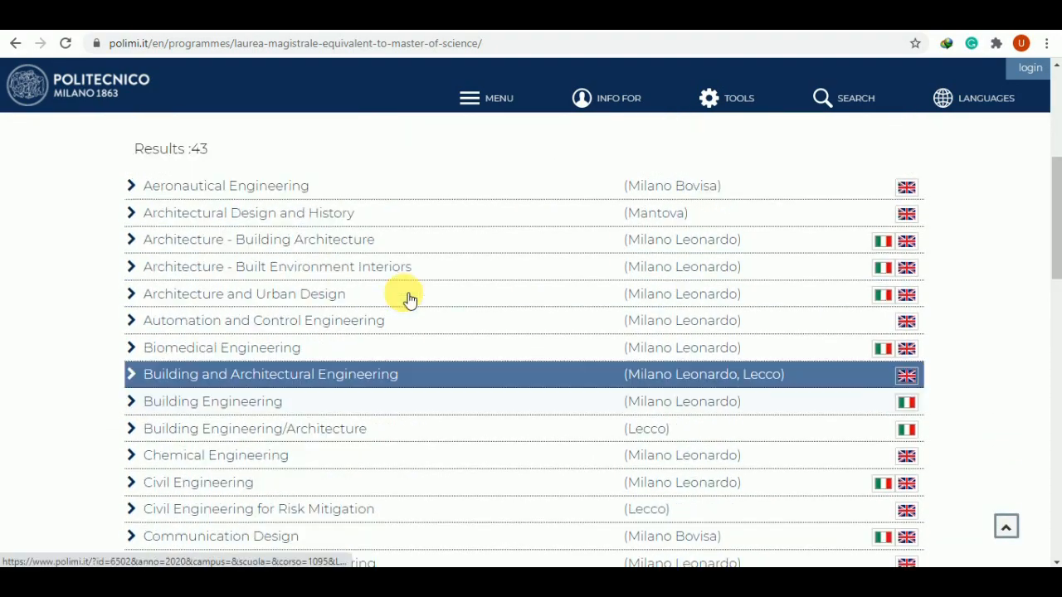
{"action": "scroll", "coordinate": [408, 298], "scroll_direction": "up", "scroll_amount": 3}
{"action": "scroll", "coordinate": [403, 296], "scroll_direction": "down", "scroll_amount": 2}
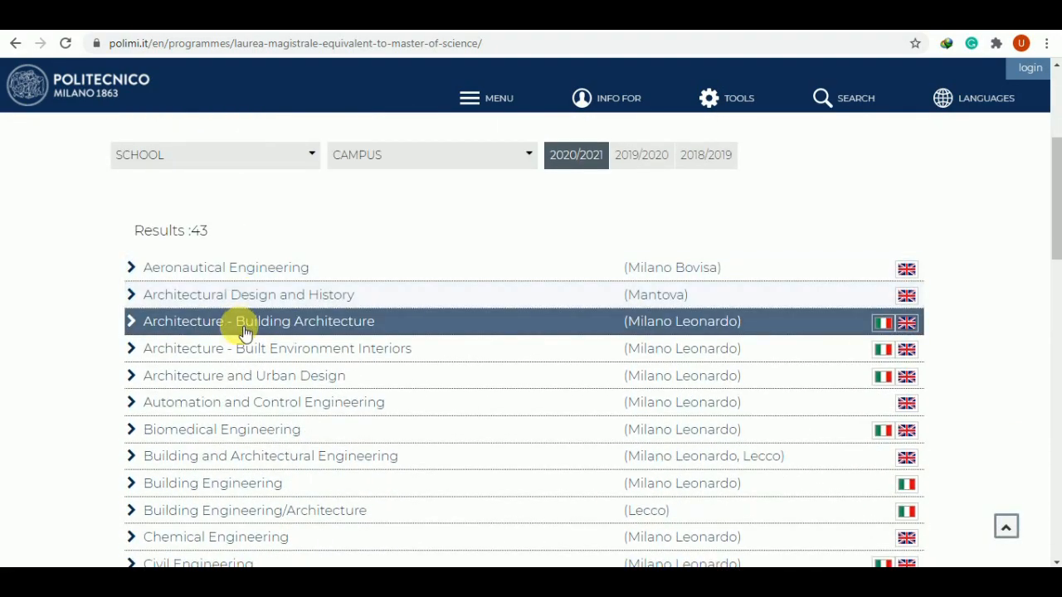
{"action": "scroll", "coordinate": [245, 332], "scroll_direction": "down", "scroll_amount": 5}
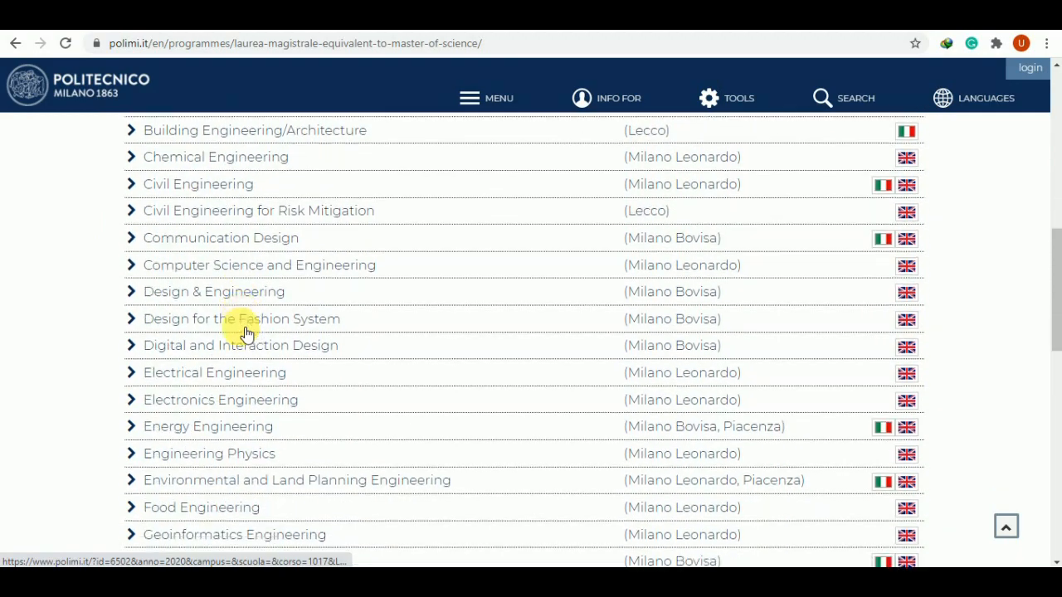
{"action": "scroll", "coordinate": [531, 307], "scroll_direction": "down", "scroll_amount": 1}
{"action": "scroll", "coordinate": [902, 438], "scroll_direction": "down", "scroll_amount": 2}
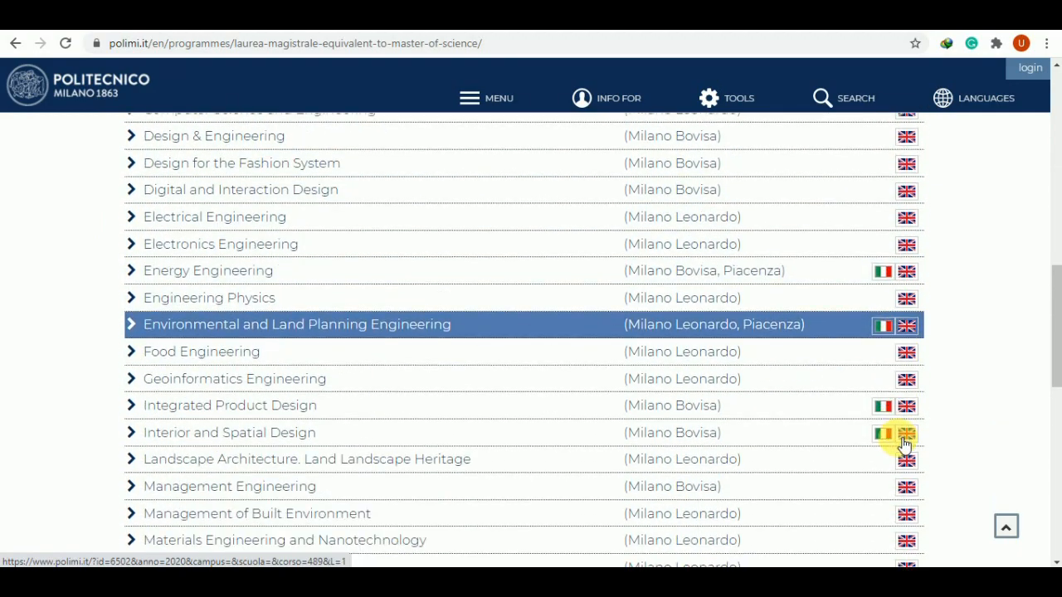
{"action": "scroll", "coordinate": [903, 444], "scroll_direction": "down", "scroll_amount": 5}
{"action": "scroll", "coordinate": [954, 406], "scroll_direction": "up", "scroll_amount": 10}
{"action": "scroll", "coordinate": [804, 324], "scroll_direction": "down", "scroll_amount": 1}
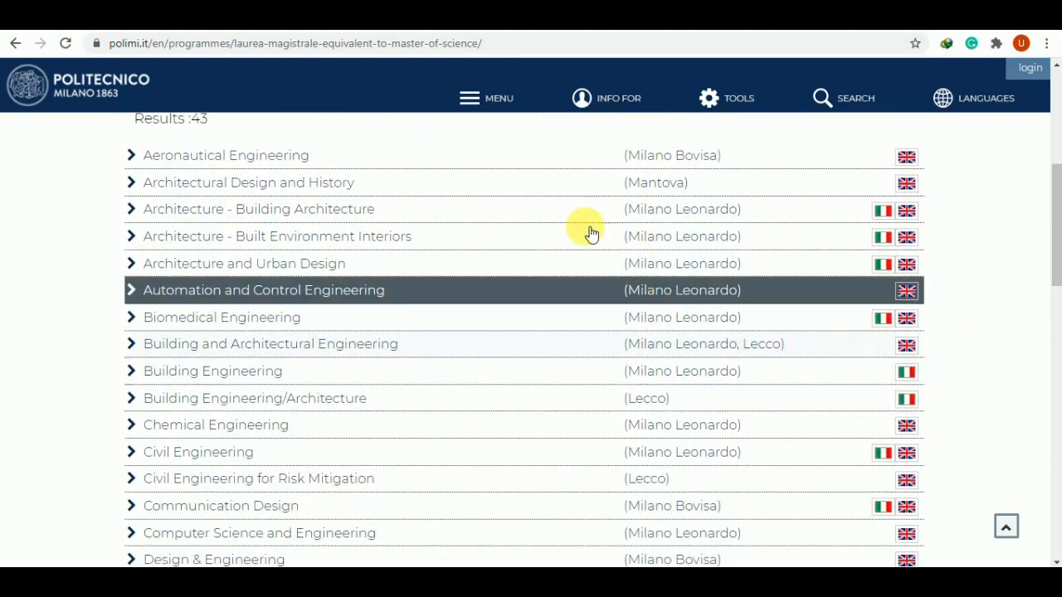
{"action": "scroll", "coordinate": [467, 308], "scroll_direction": "down", "scroll_amount": 3}
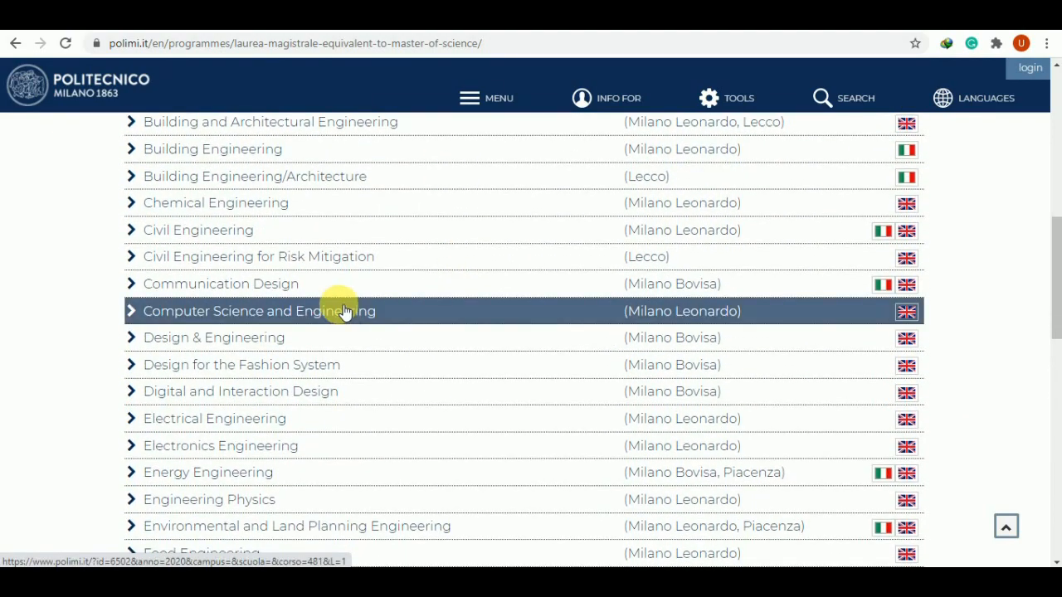
{"action": "scroll", "coordinate": [292, 268], "scroll_direction": "down", "scroll_amount": 1}
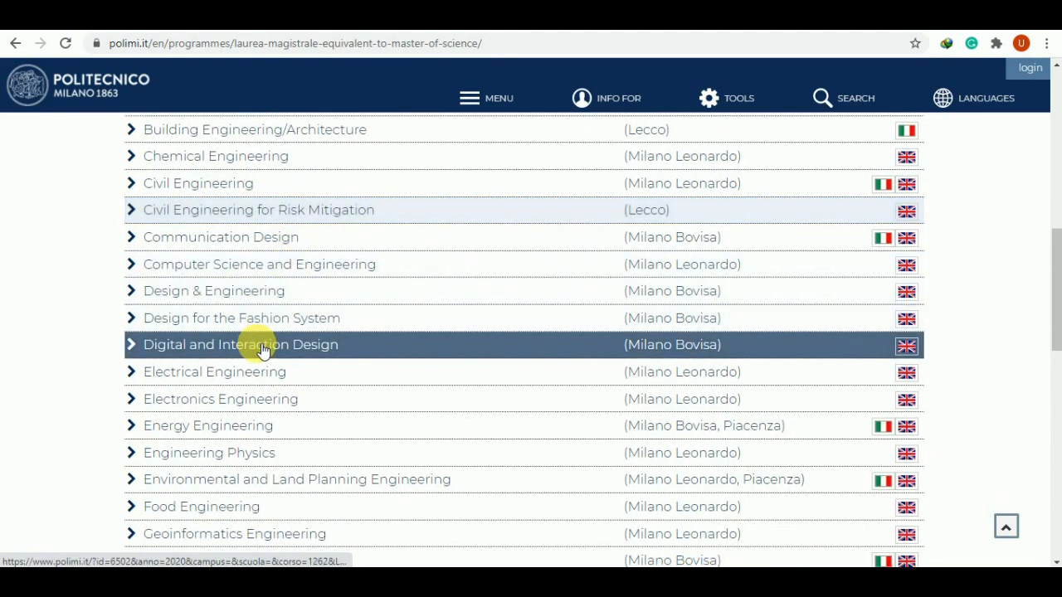
{"action": "left_click", "coordinate": [274, 372]}
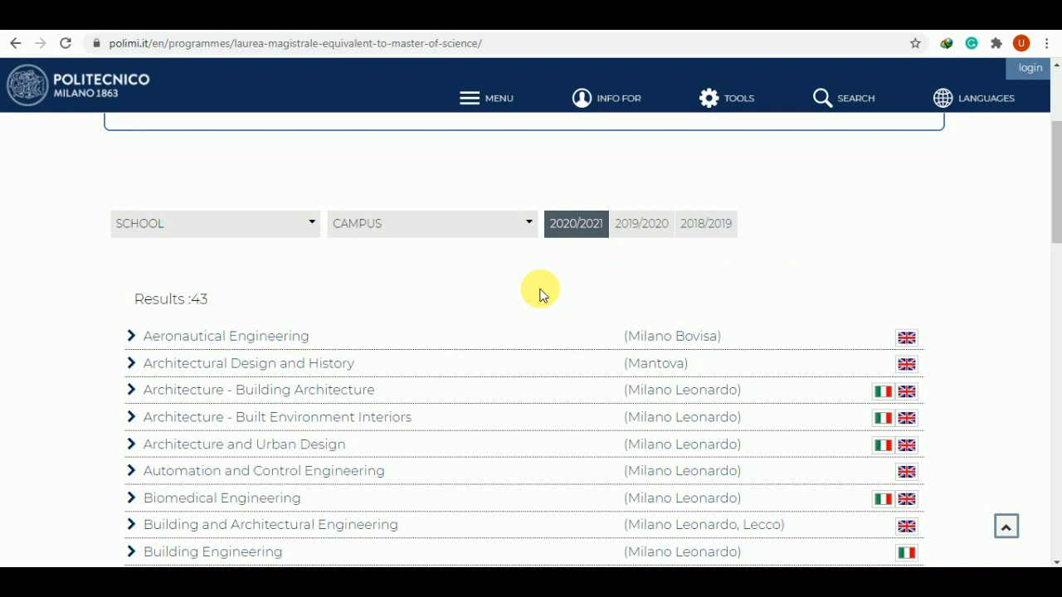
{"action": "scroll", "coordinate": [200, 190], "scroll_direction": "up", "scroll_amount": 2}
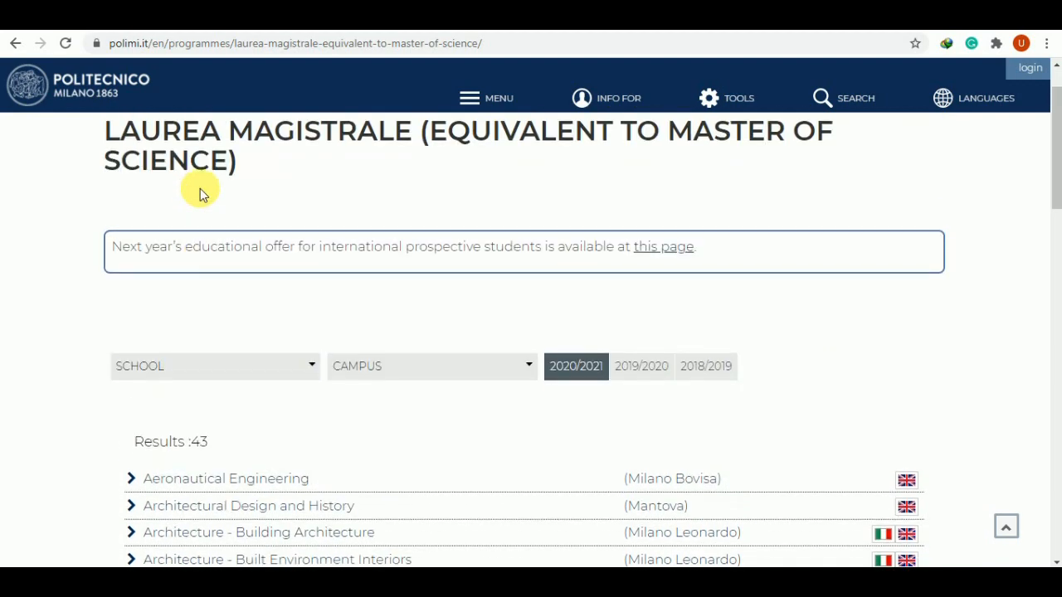
{"action": "scroll", "coordinate": [200, 191], "scroll_direction": "up", "scroll_amount": 1}
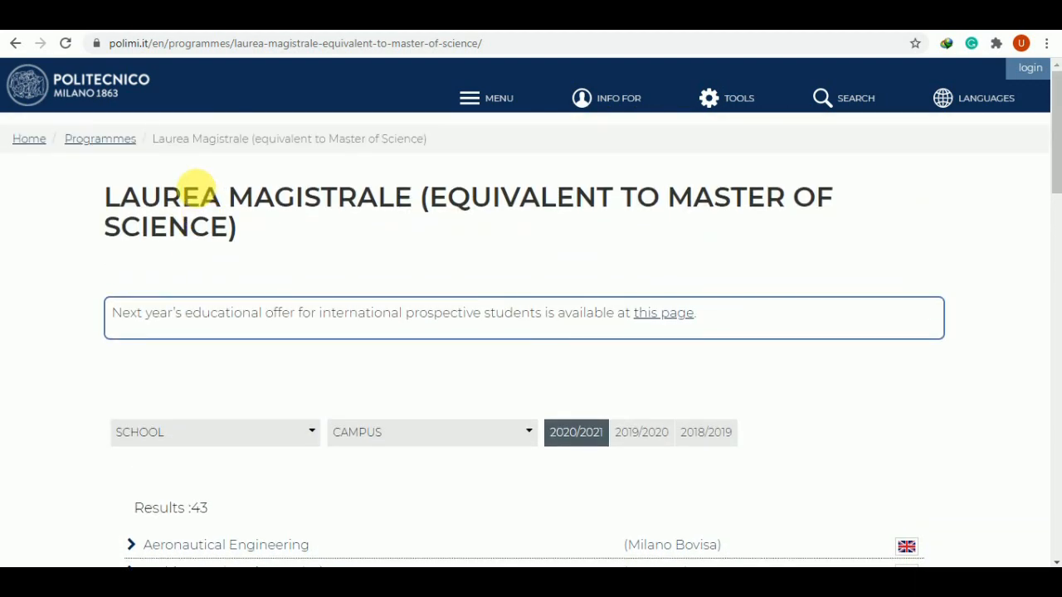
{"action": "left_click", "coordinate": [112, 98]}
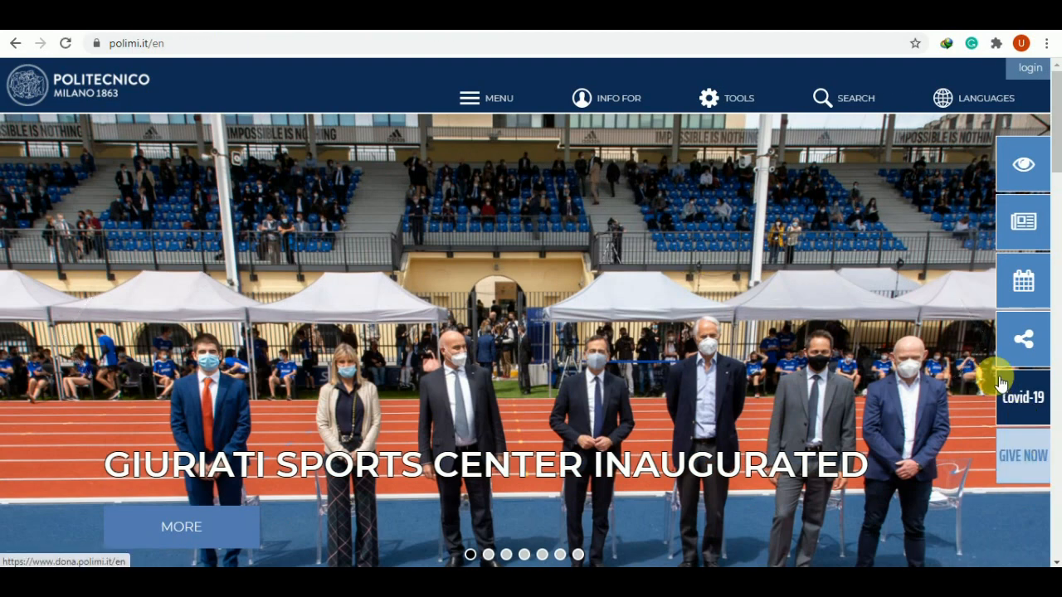
Advance the home slideshow to Open Days 2021 and view its Lauree Magistrali page top to bottom
{"action": "left_click", "coordinate": [978, 359]}
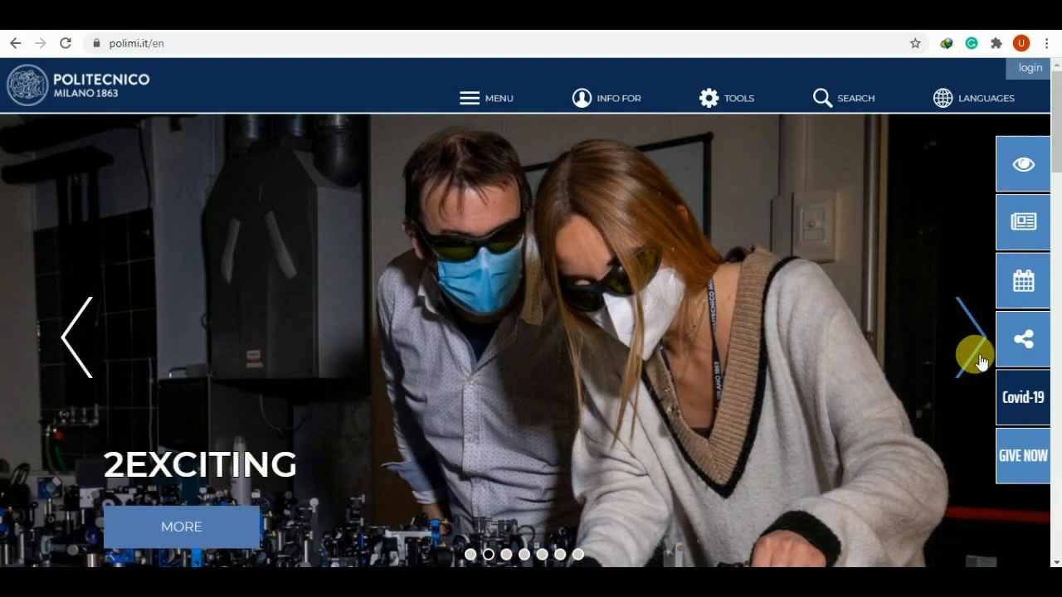
{"action": "left_click", "coordinate": [978, 358]}
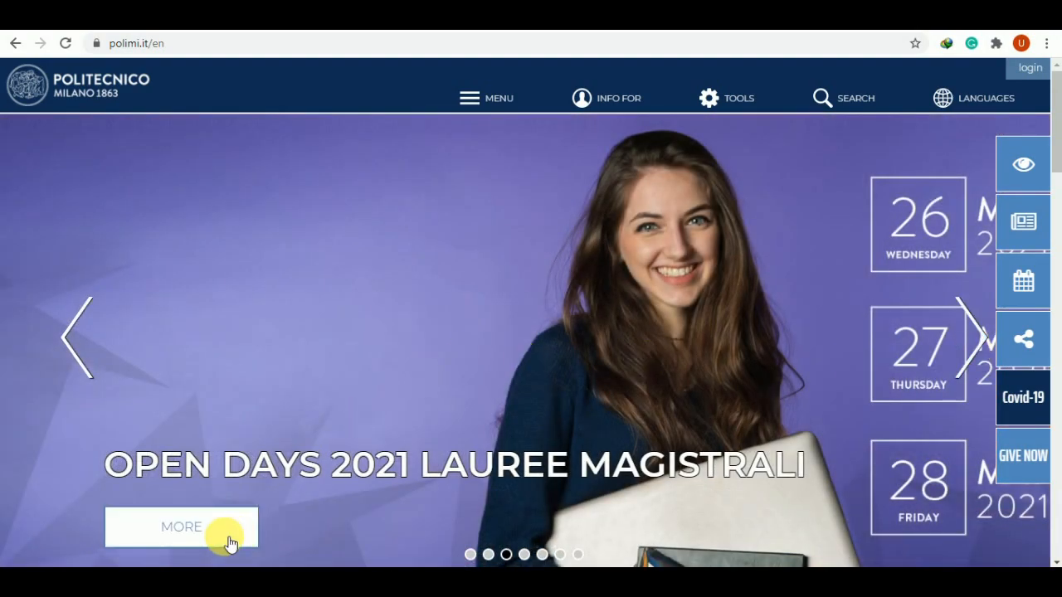
{"action": "left_click", "coordinate": [229, 543]}
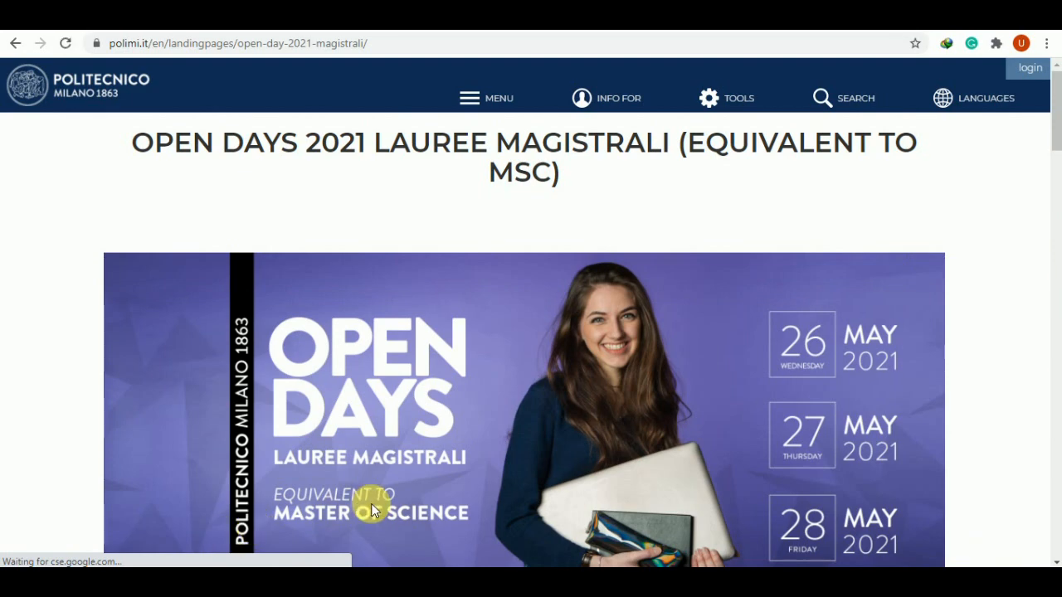
{"action": "scroll", "coordinate": [372, 509], "scroll_direction": "down", "scroll_amount": 6}
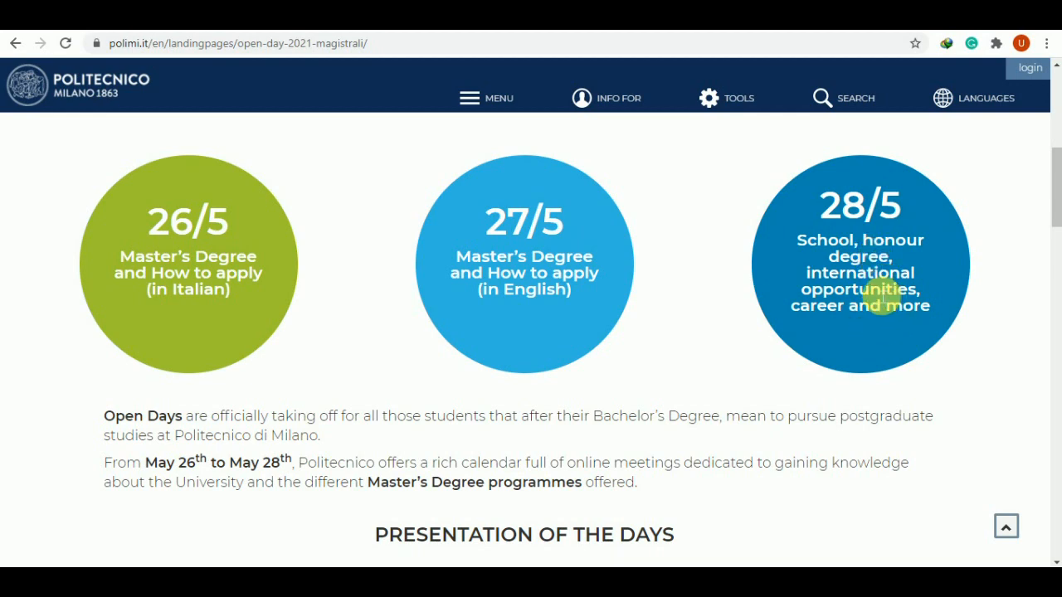
{"action": "scroll", "coordinate": [782, 383], "scroll_direction": "down", "scroll_amount": 5}
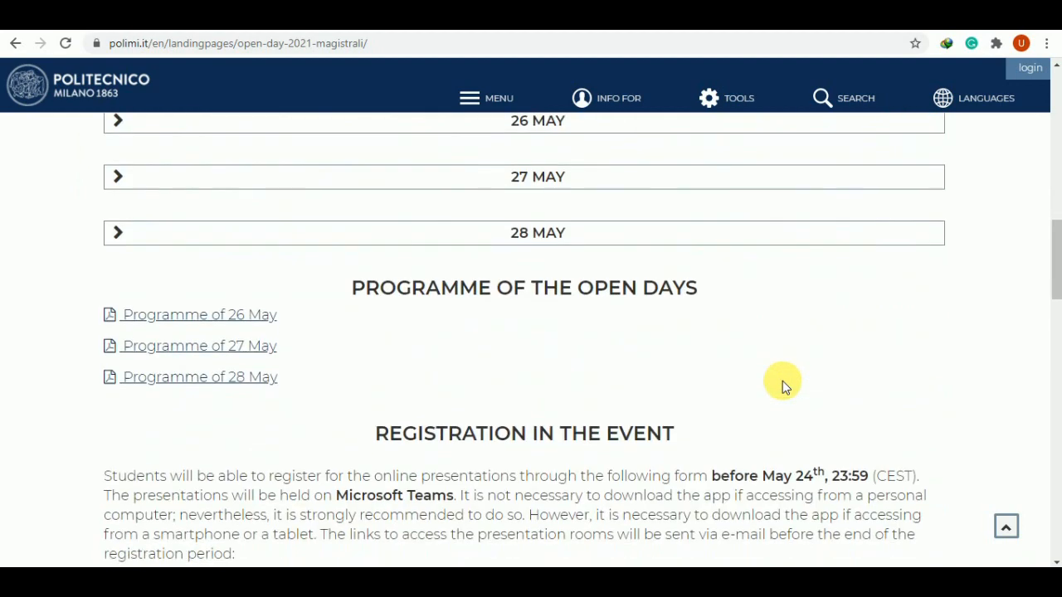
{"action": "scroll", "coordinate": [782, 381], "scroll_direction": "down", "scroll_amount": 1}
{"action": "scroll", "coordinate": [853, 289], "scroll_direction": "down", "scroll_amount": 1}
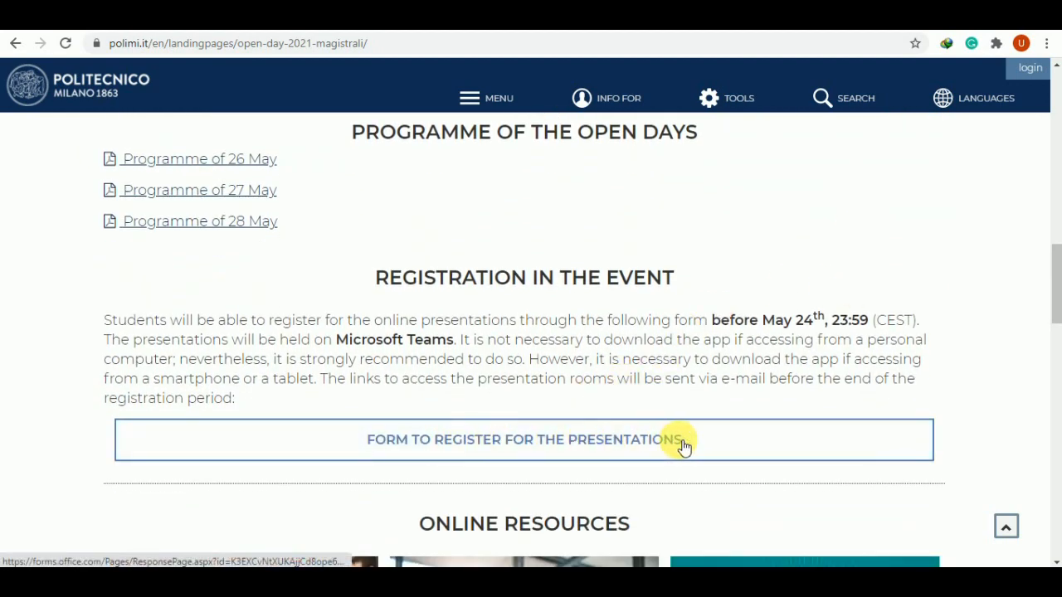
{"action": "scroll", "coordinate": [681, 445], "scroll_direction": "up", "scroll_amount": 15}
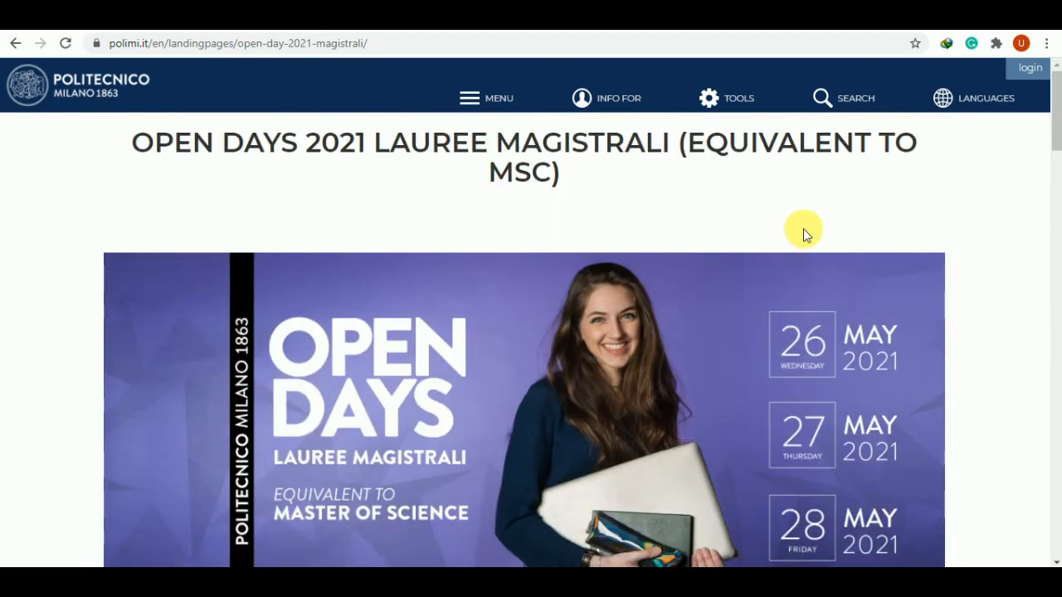
Go to Online Services through the TOOLS menu in the header
{"action": "left_click", "coordinate": [734, 108]}
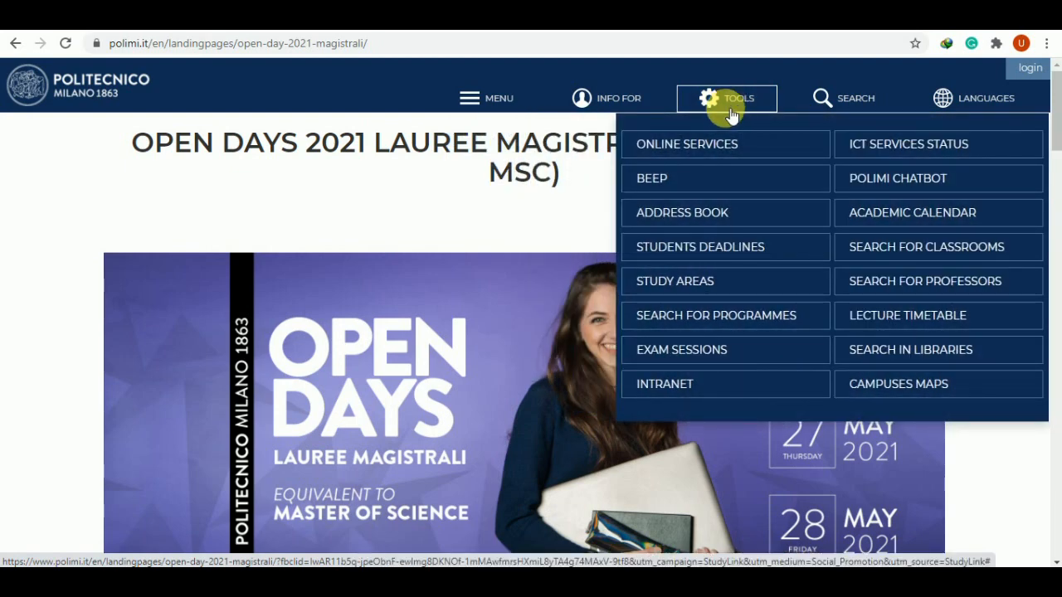
{"action": "left_click", "coordinate": [682, 147]}
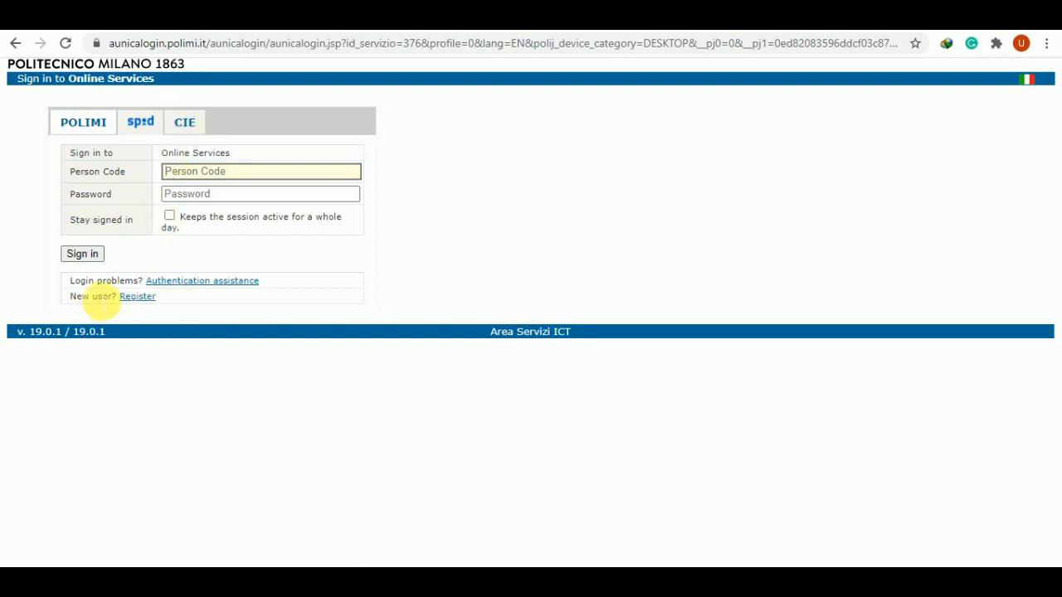
Begin a new-user registration with Register with Polimi, without SPID or CIE
{"action": "left_click", "coordinate": [138, 296]}
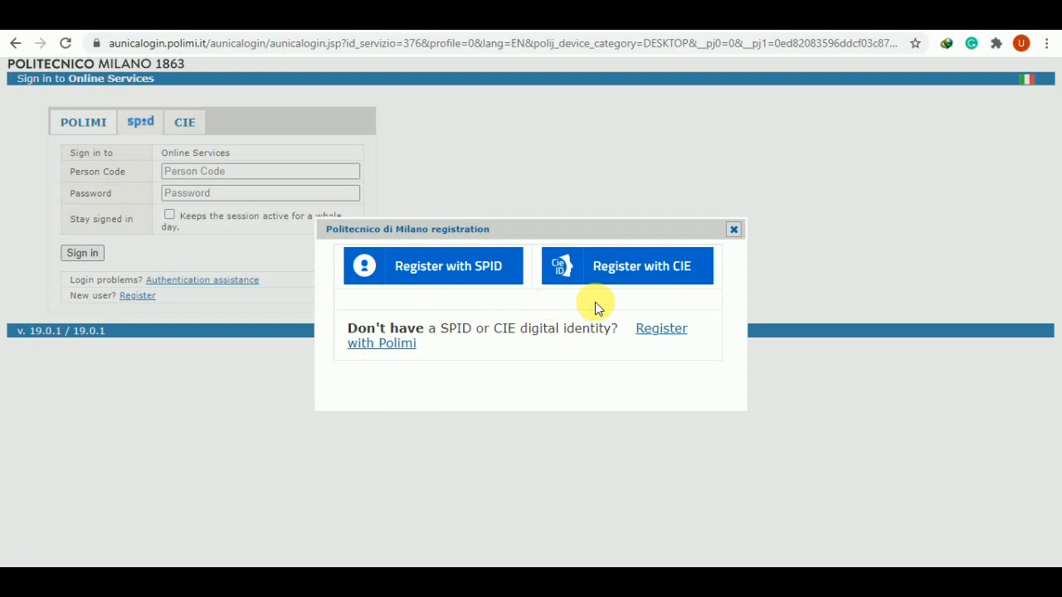
{"action": "left_click", "coordinate": [663, 332]}
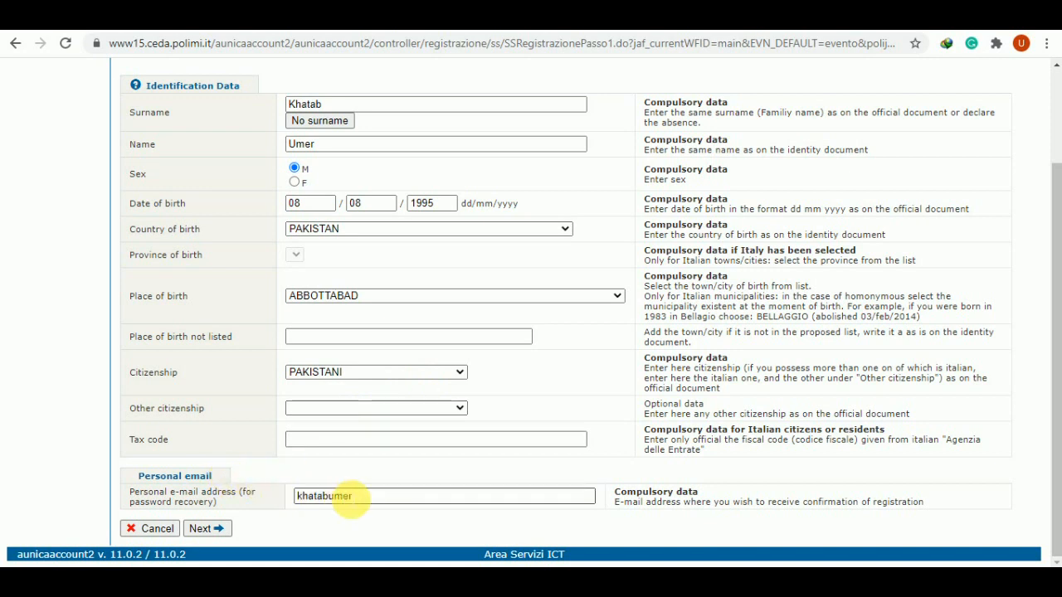
Finish the personal e-mail, submit the identification data and pass step 2/4
{"action": "left_click", "coordinate": [375, 497]}
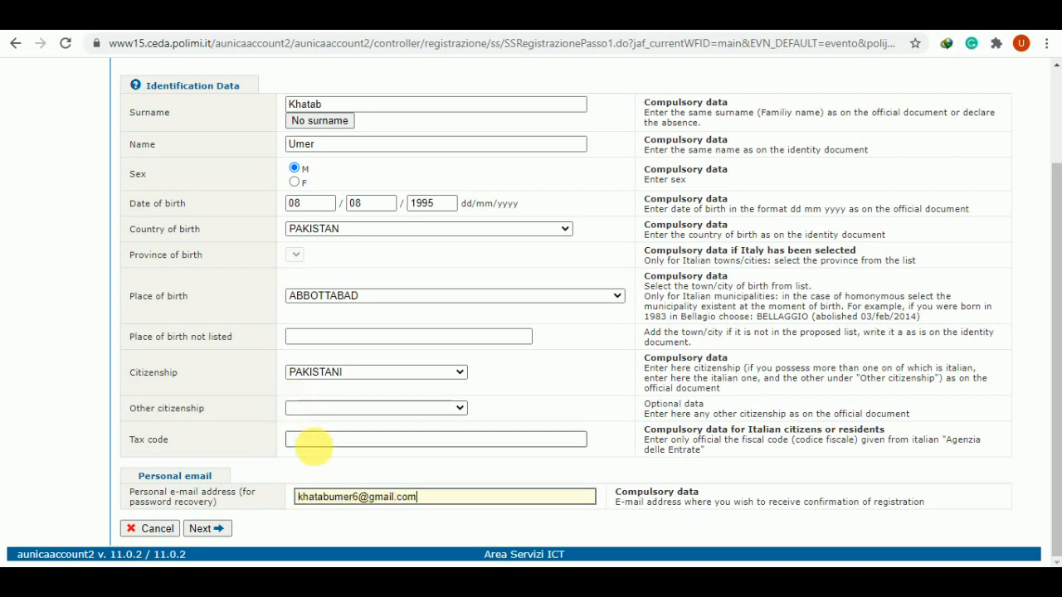
{"action": "left_click", "coordinate": [216, 531]}
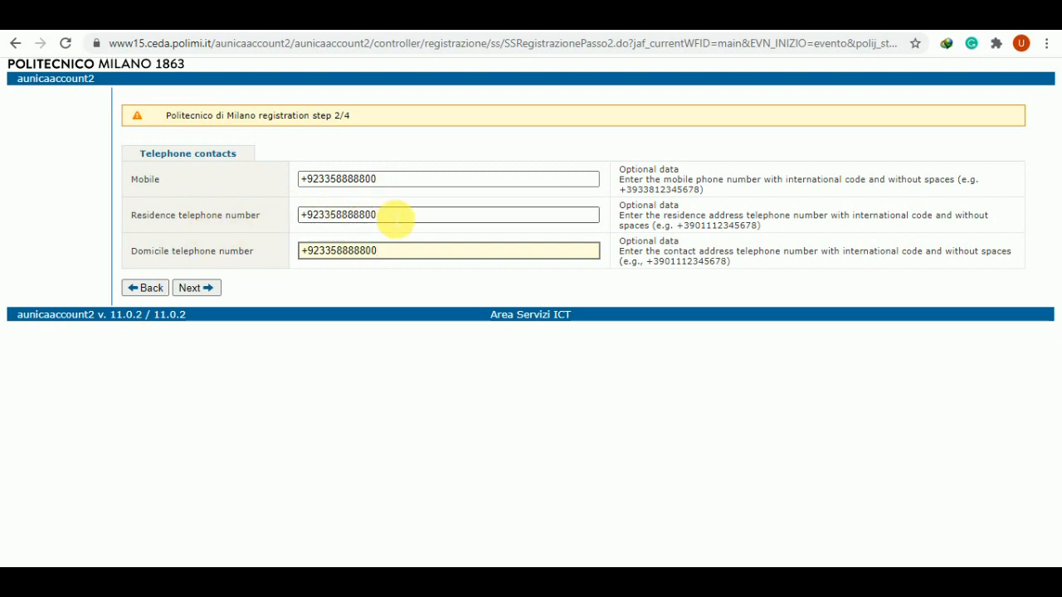
{"action": "left_click", "coordinate": [219, 291]}
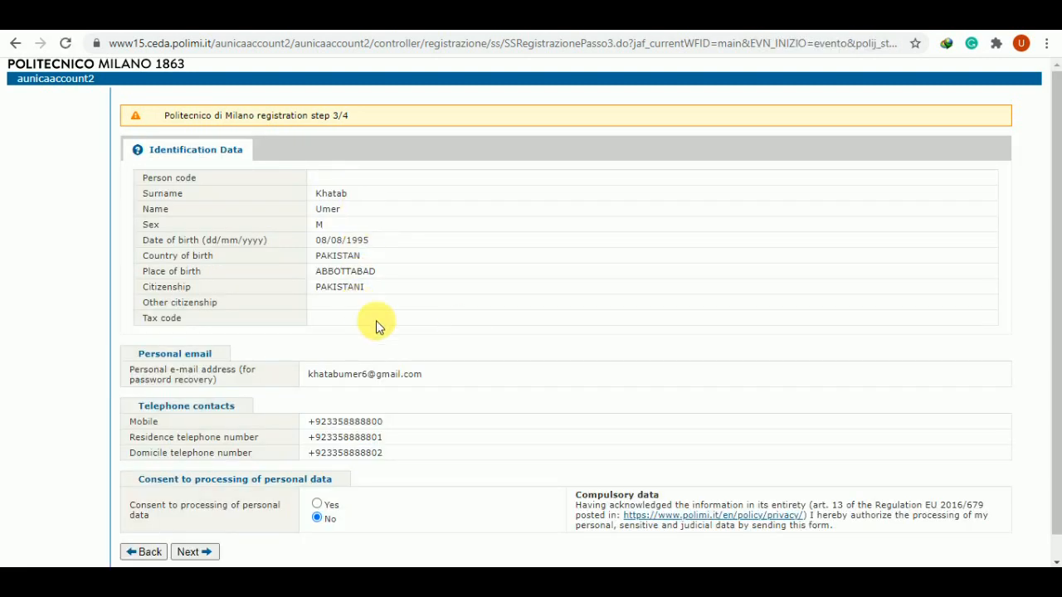
Consent Yes to personal data processing on step 3/4 and continue
{"action": "scroll", "coordinate": [393, 405], "scroll_direction": "down", "scroll_amount": 1}
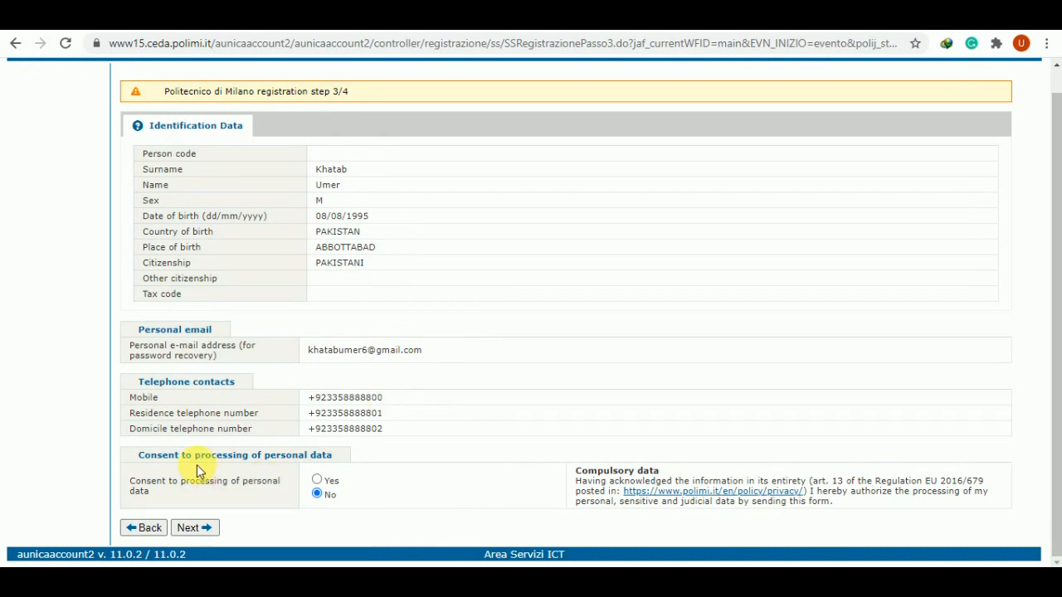
{"action": "left_click", "coordinate": [317, 480]}
{"action": "left_click", "coordinate": [196, 533]}
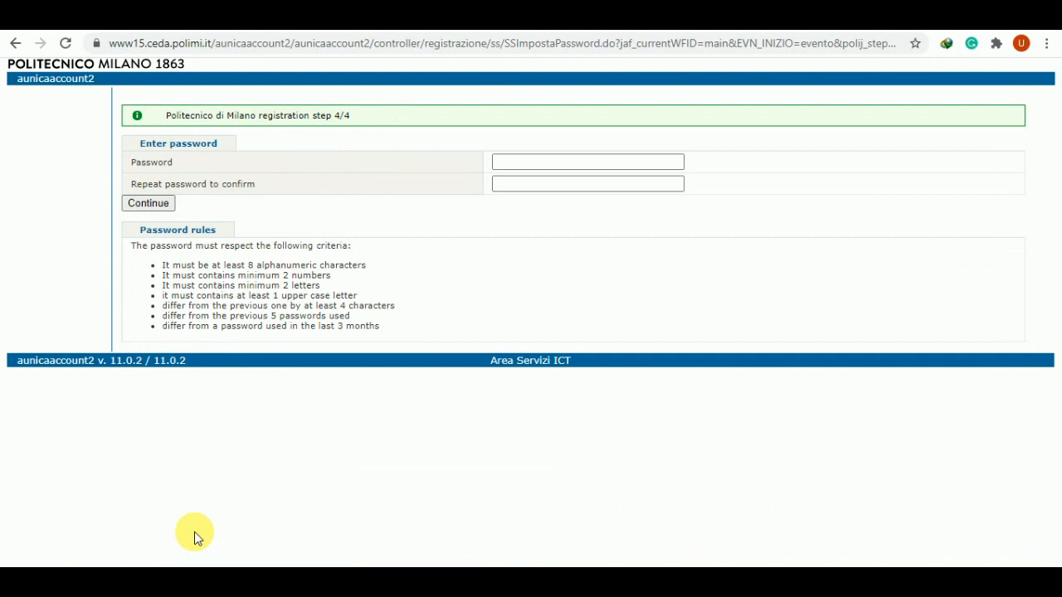
Enter and confirm the account password, finish registration, and download the printed registration receipt
{"action": "left_click", "coordinate": [576, 161]}
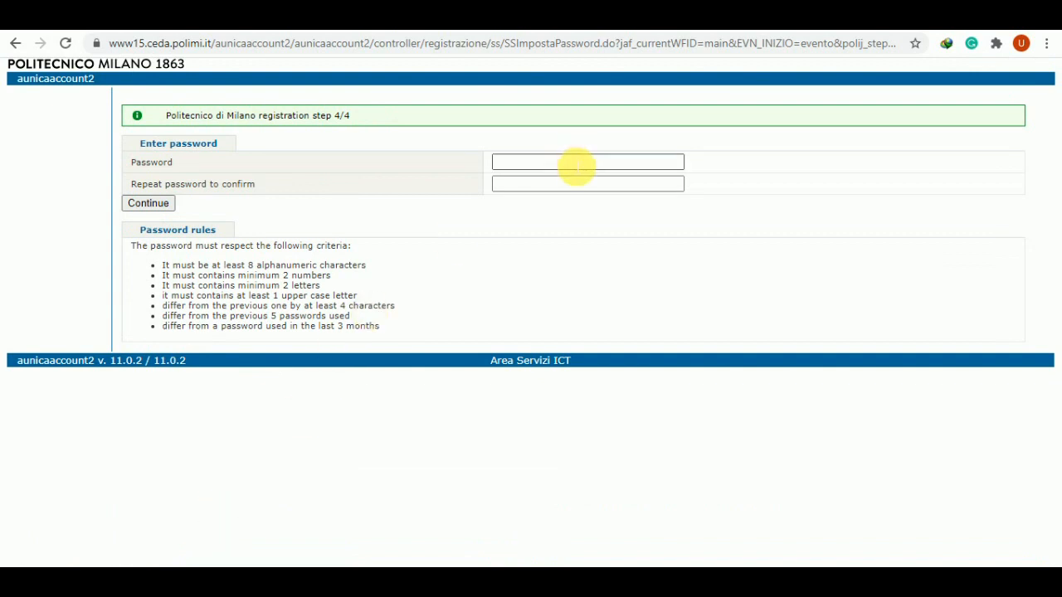
{"action": "left_click", "coordinate": [577, 166]}
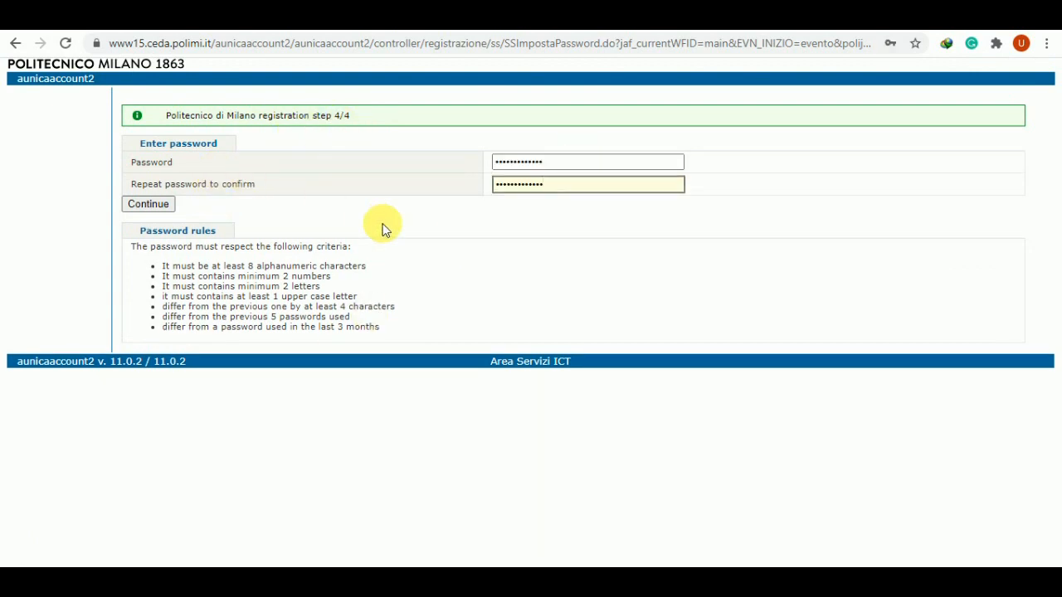
{"action": "left_click", "coordinate": [148, 204]}
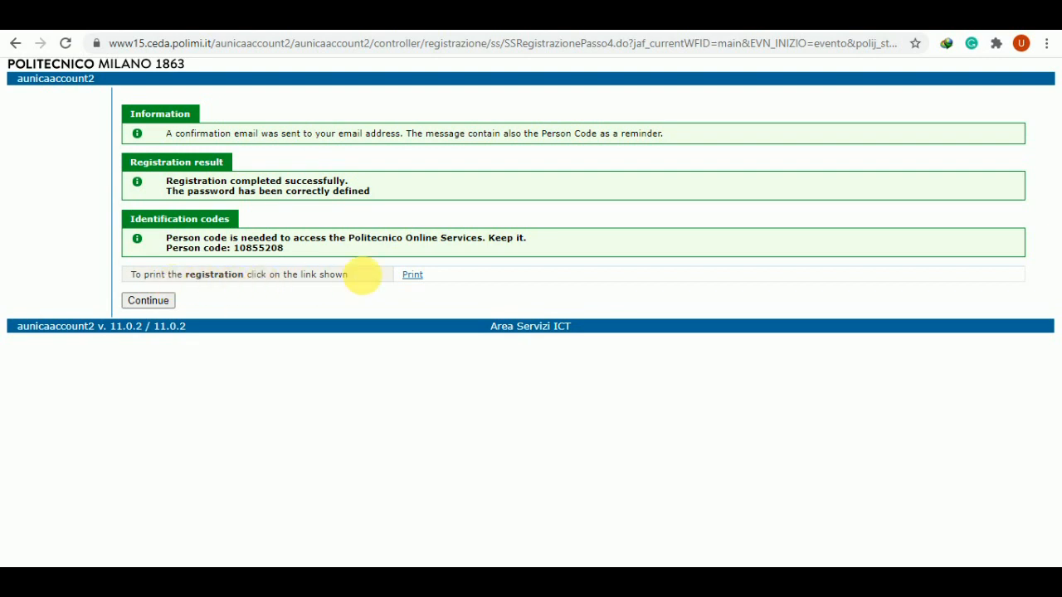
{"action": "left_click", "coordinate": [417, 278]}
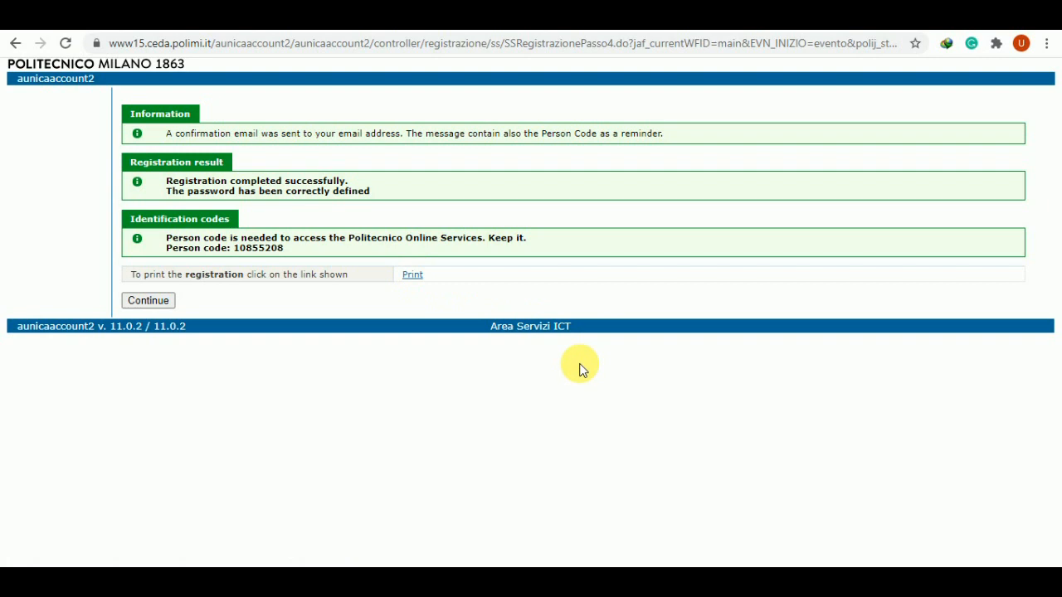
{"action": "left_click", "coordinate": [546, 363]}
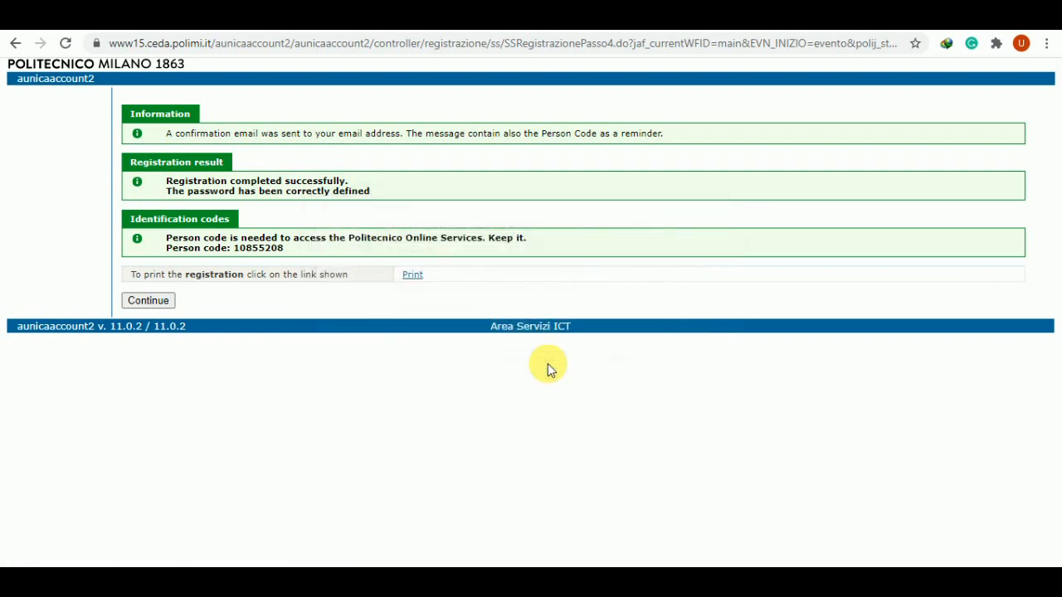
Sign in to Online Services using the newly issued Person Code and its password
{"action": "left_click", "coordinate": [162, 304]}
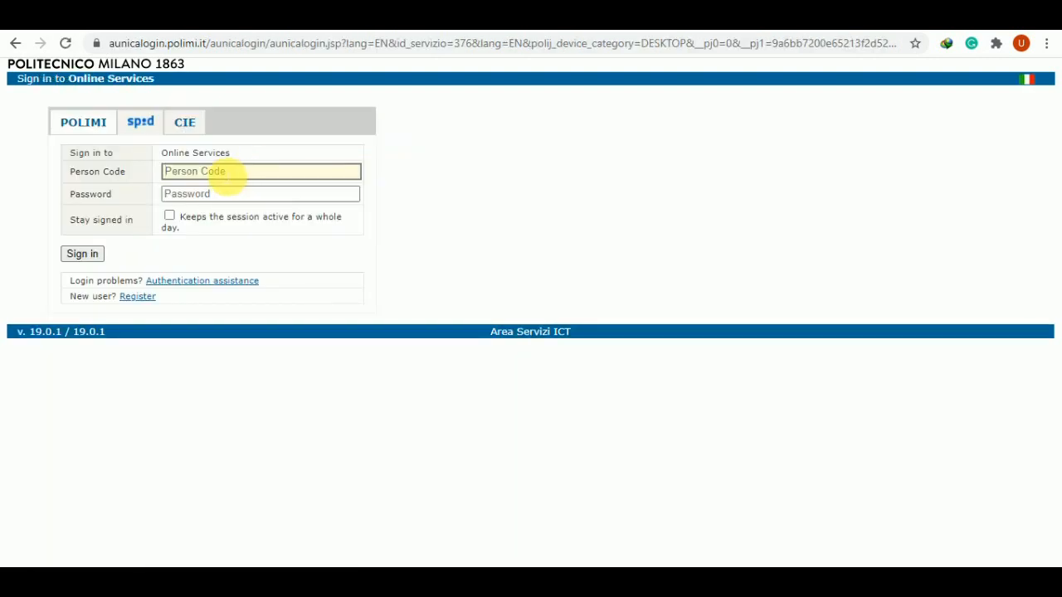
{"action": "left_click", "coordinate": [235, 196]}
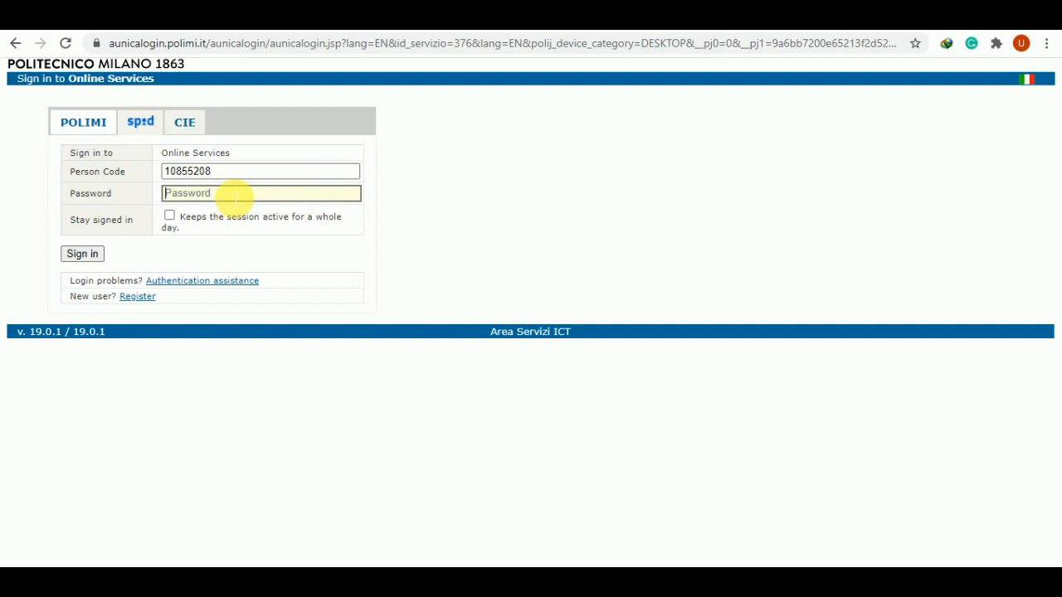
{"action": "type", "text": "•••••••••••••"}
{"action": "left_click", "coordinate": [94, 256]}
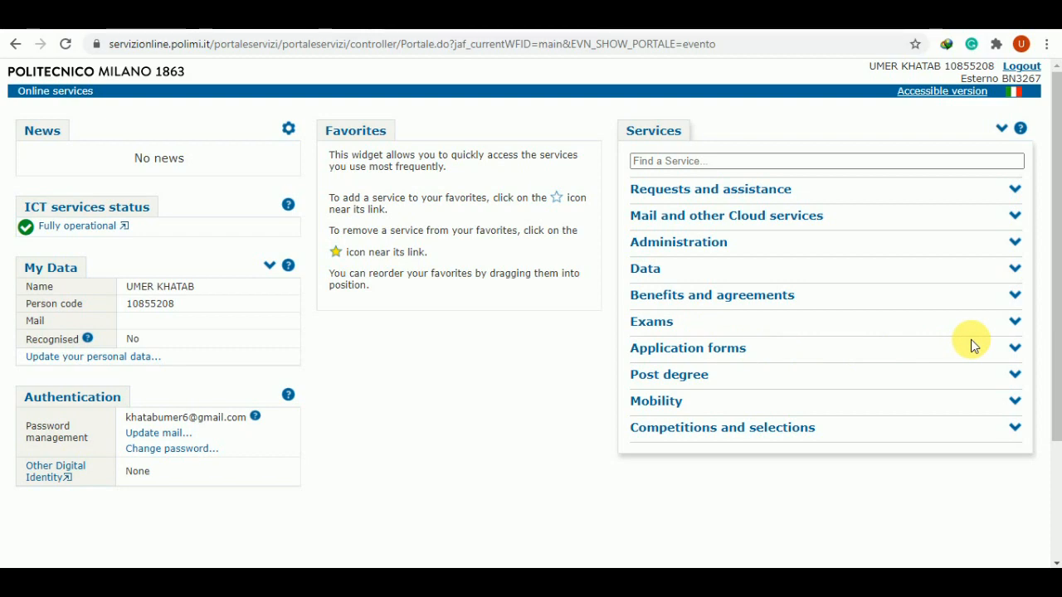
Expand Application forms and choose 'Apply to a Laurea Magistrale' for international candidates
{"action": "left_click", "coordinate": [1013, 346]}
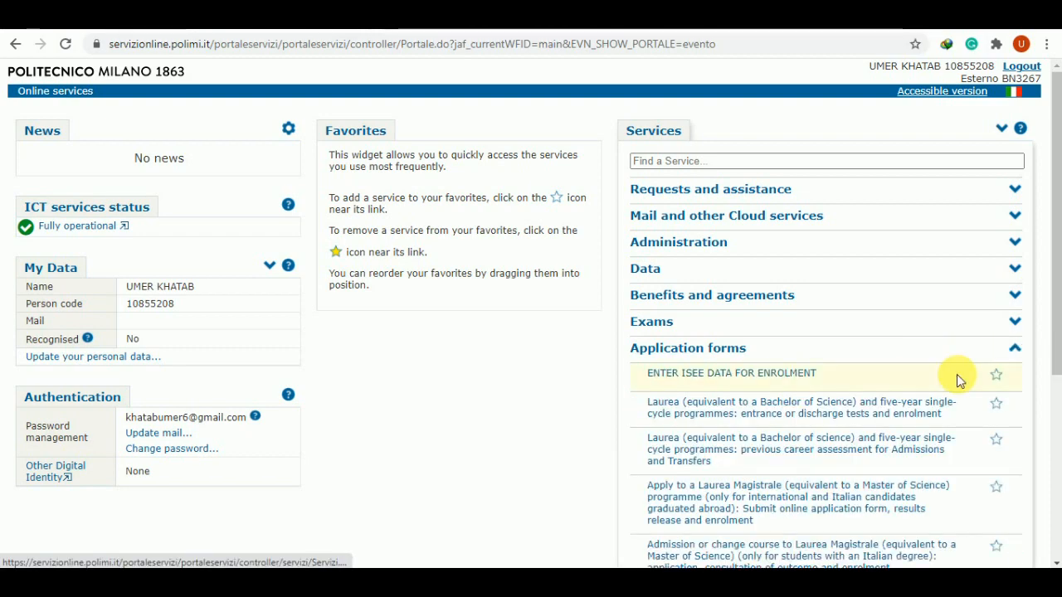
{"action": "scroll", "coordinate": [954, 377], "scroll_direction": "down", "scroll_amount": 2}
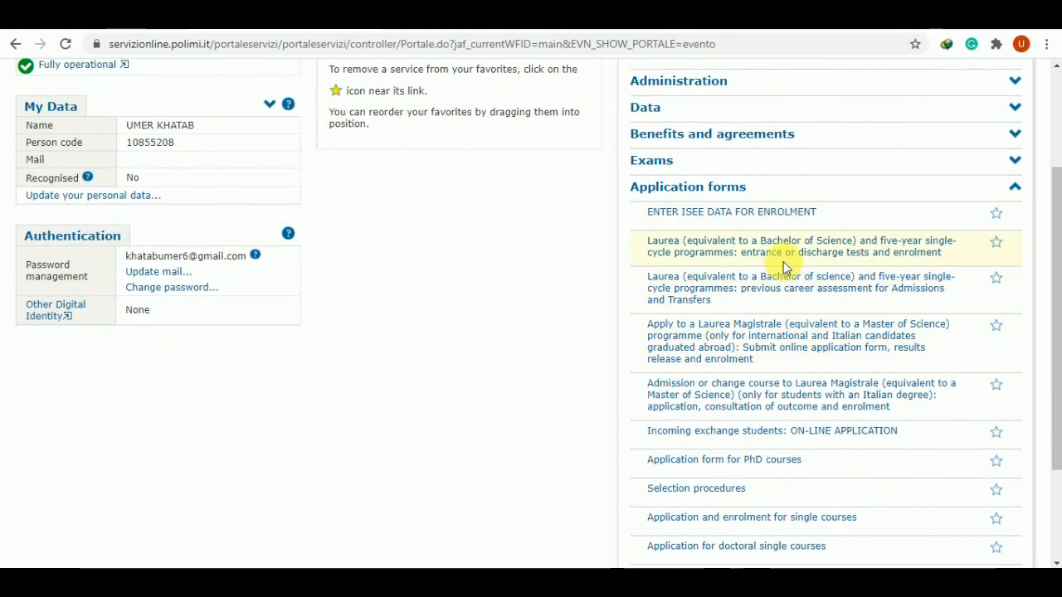
{"action": "mouse_move", "coordinate": [687, 249]}
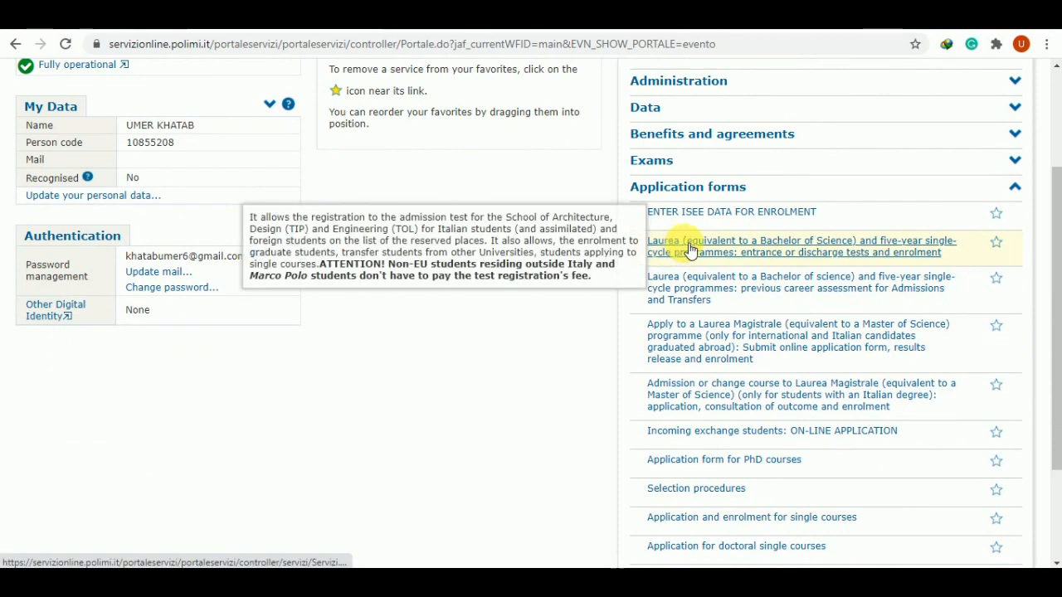
{"action": "mouse_move", "coordinate": [670, 295]}
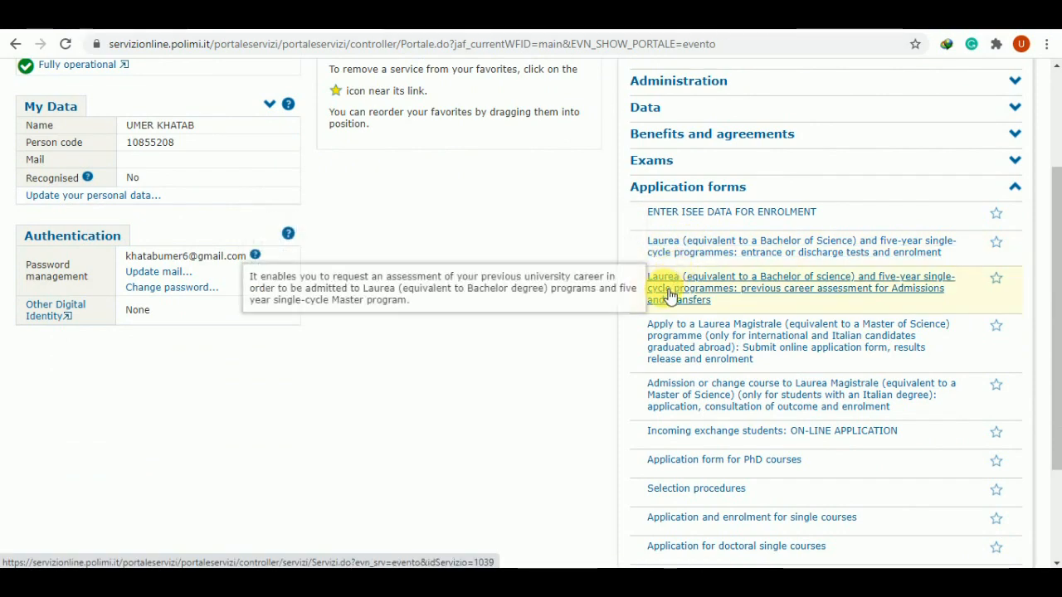
{"action": "mouse_move", "coordinate": [735, 336]}
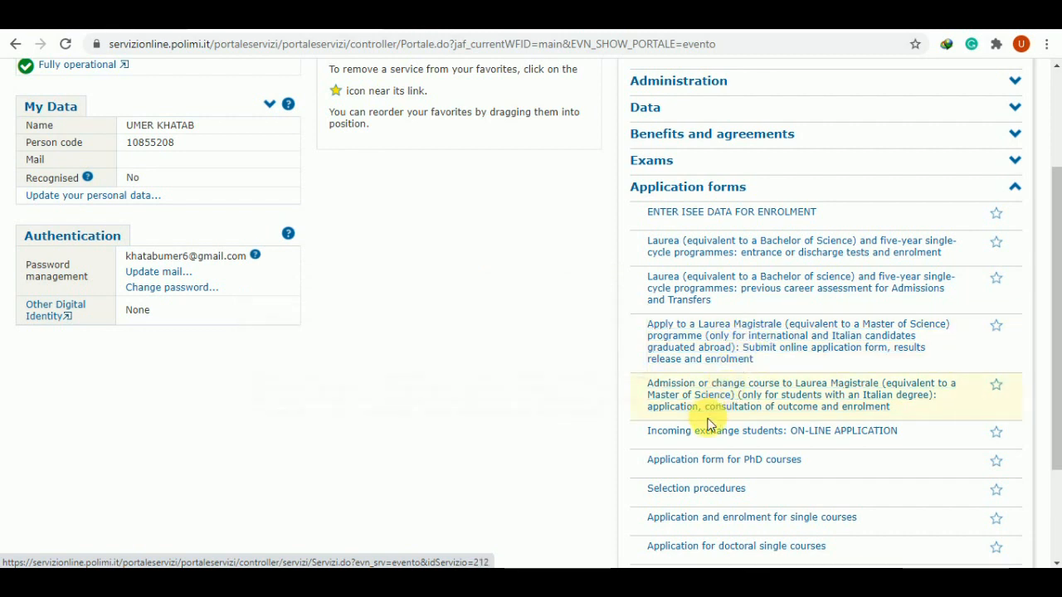
{"action": "scroll", "coordinate": [691, 509], "scroll_direction": "down", "scroll_amount": 1}
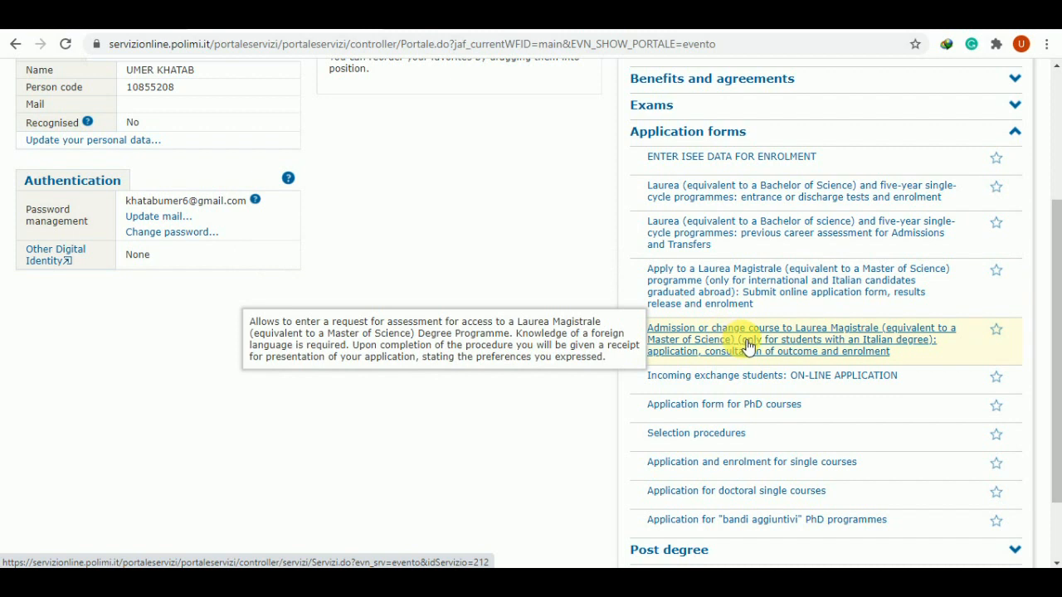
{"action": "mouse_move", "coordinate": [720, 300]}
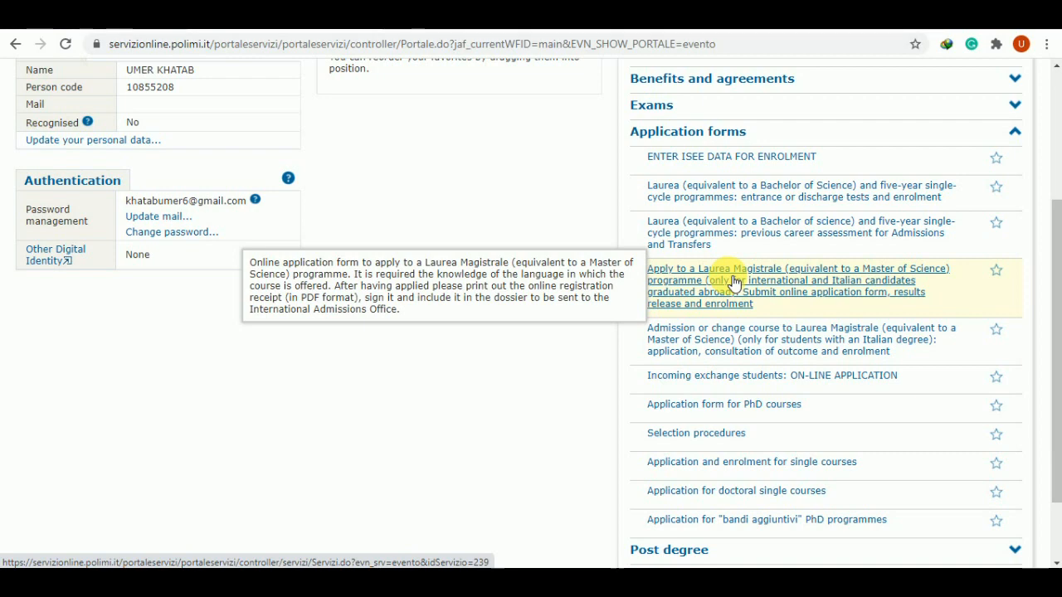
{"action": "left_click", "coordinate": [733, 283]}
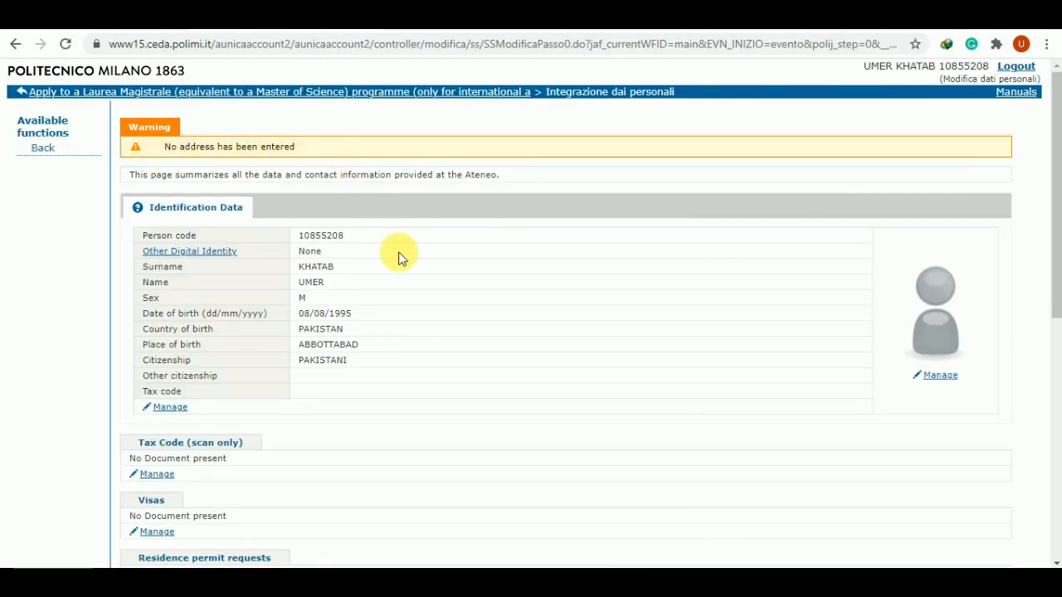
Save the self-certified photo under the avatar's Manage, then go Back to personal data
{"action": "scroll", "coordinate": [416, 338], "scroll_direction": "down", "scroll_amount": 1}
{"action": "scroll", "coordinate": [416, 337], "scroll_direction": "up", "scroll_amount": 1}
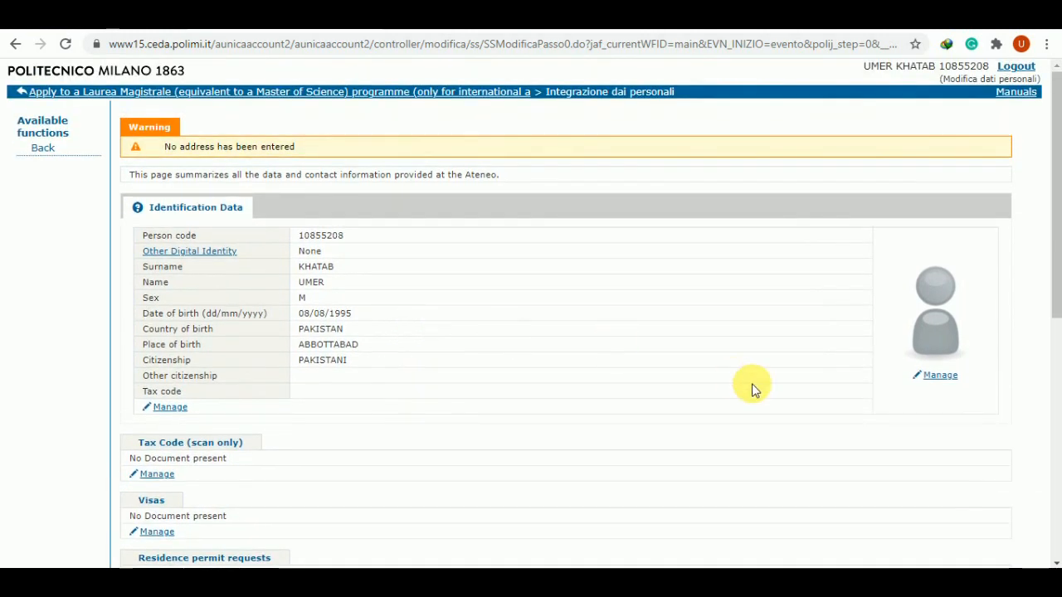
{"action": "left_click", "coordinate": [937, 377]}
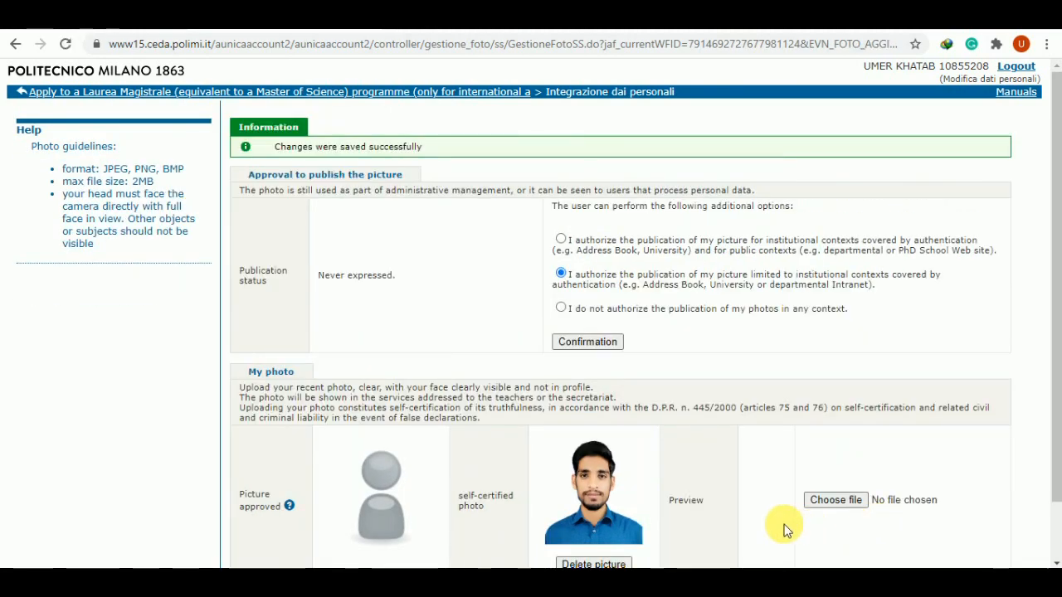
{"action": "scroll", "coordinate": [786, 528], "scroll_direction": "down", "scroll_amount": 1}
{"action": "scroll", "coordinate": [786, 531], "scroll_direction": "up", "scroll_amount": 1}
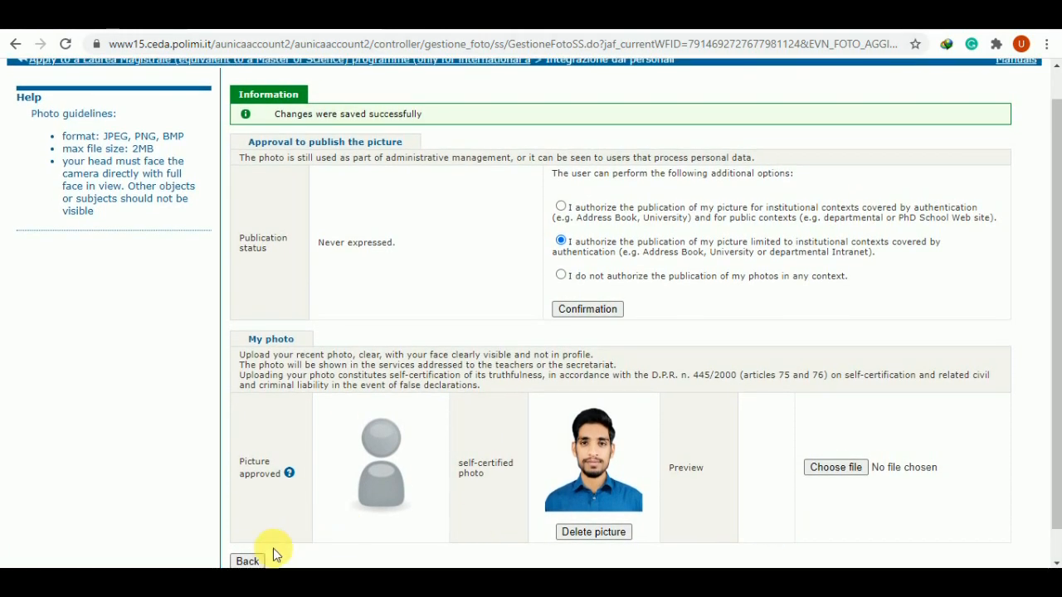
{"action": "left_click", "coordinate": [248, 561]}
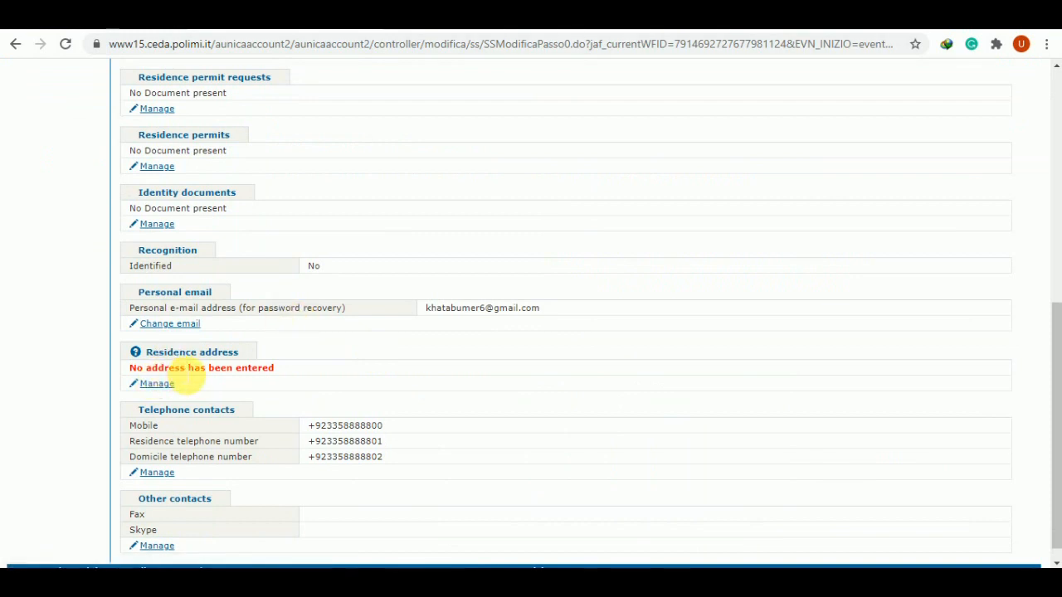
Add a new residence address, declaring it has no street number
{"action": "left_click", "coordinate": [162, 387]}
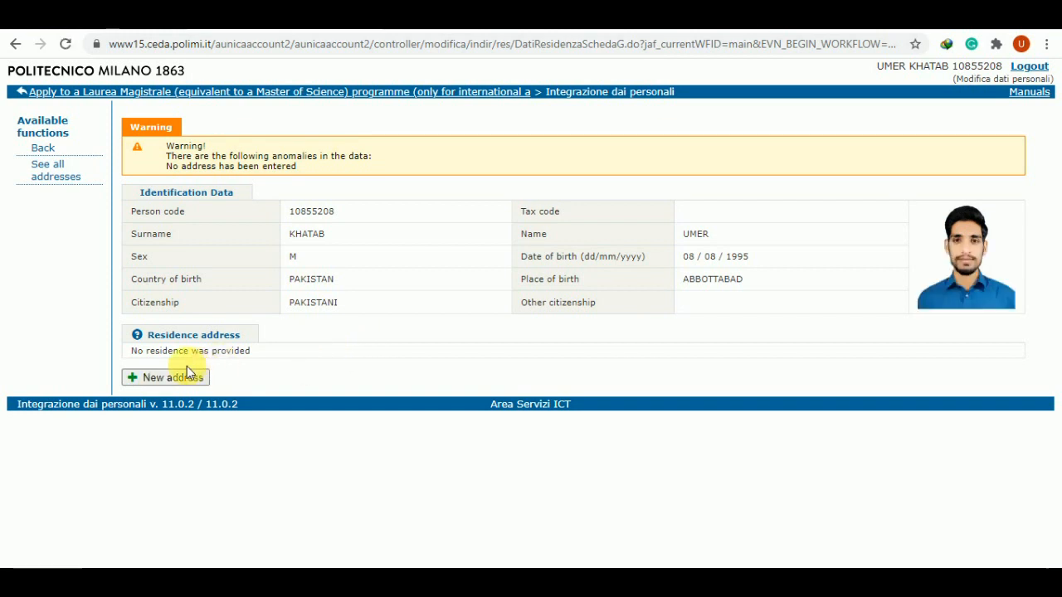
{"action": "left_click", "coordinate": [168, 377]}
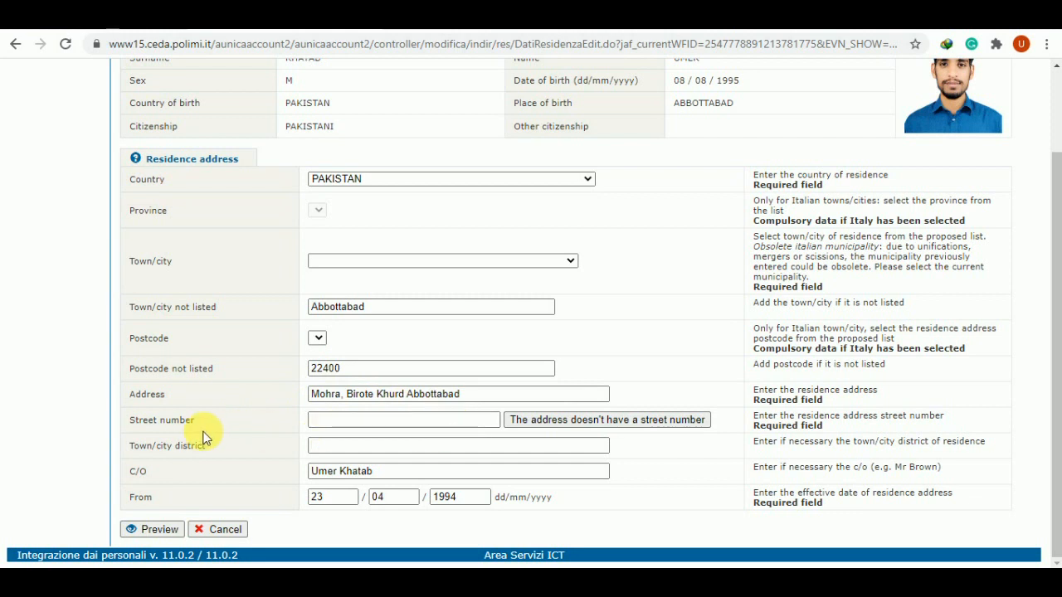
{"action": "left_click", "coordinate": [640, 423]}
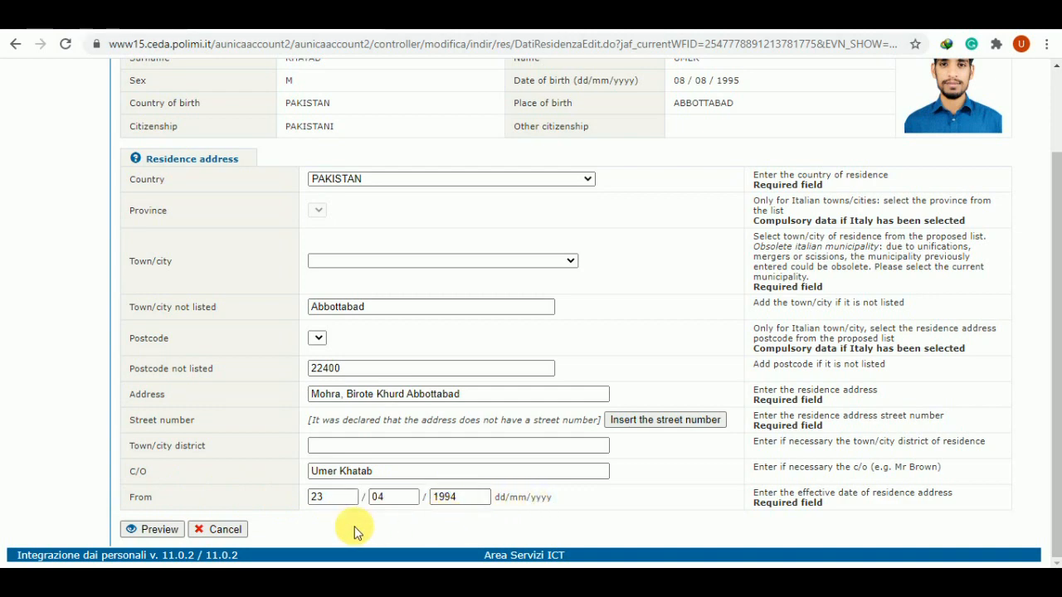
Preview the new residence address and save it
{"action": "scroll", "coordinate": [364, 528], "scroll_direction": "up", "scroll_amount": 3}
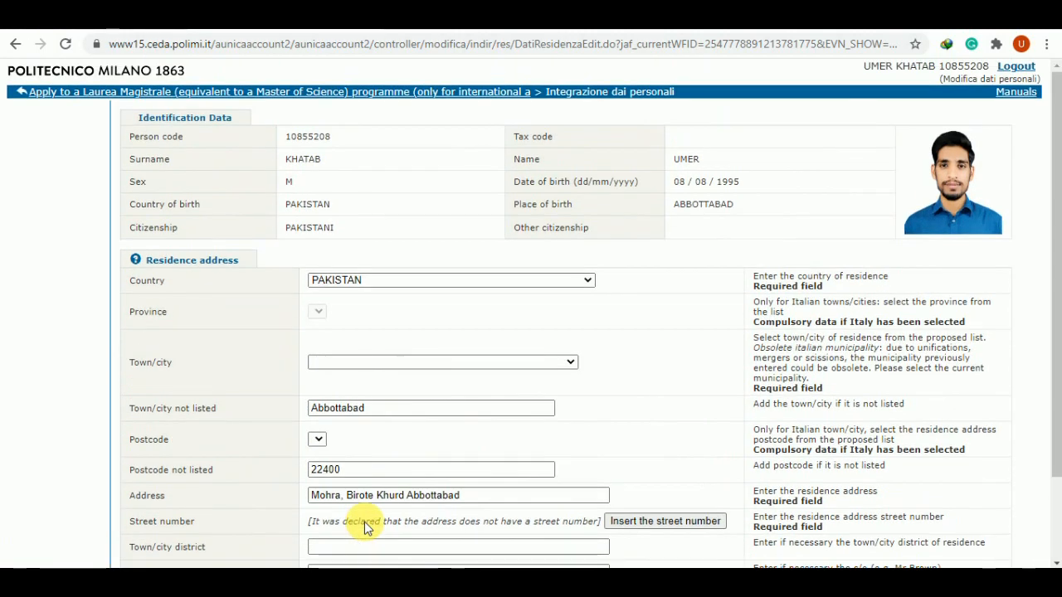
{"action": "scroll", "coordinate": [370, 529], "scroll_direction": "down", "scroll_amount": 3}
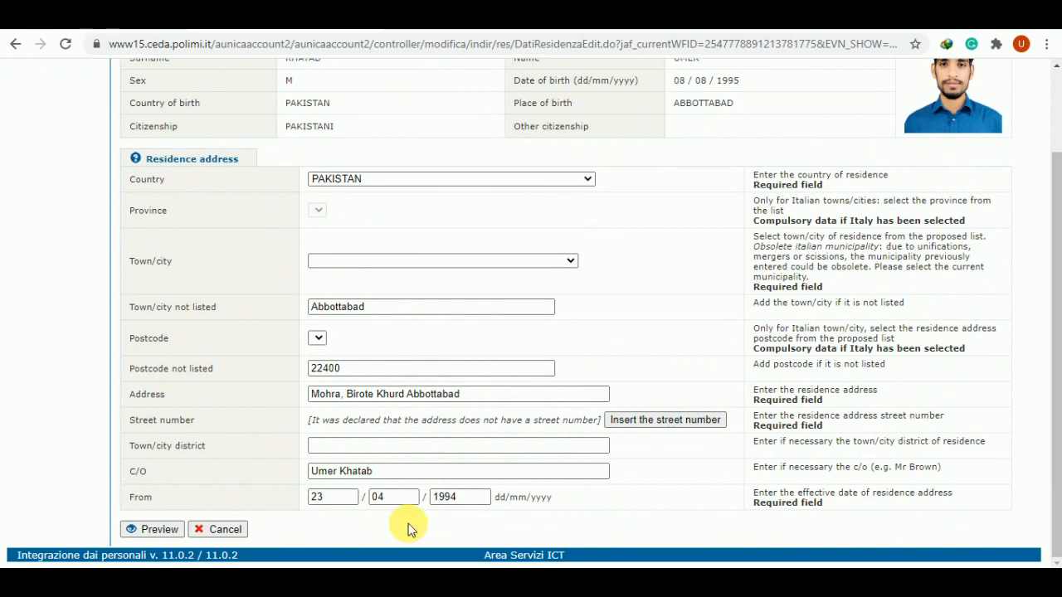
{"action": "scroll", "coordinate": [391, 518], "scroll_direction": "up", "scroll_amount": 3}
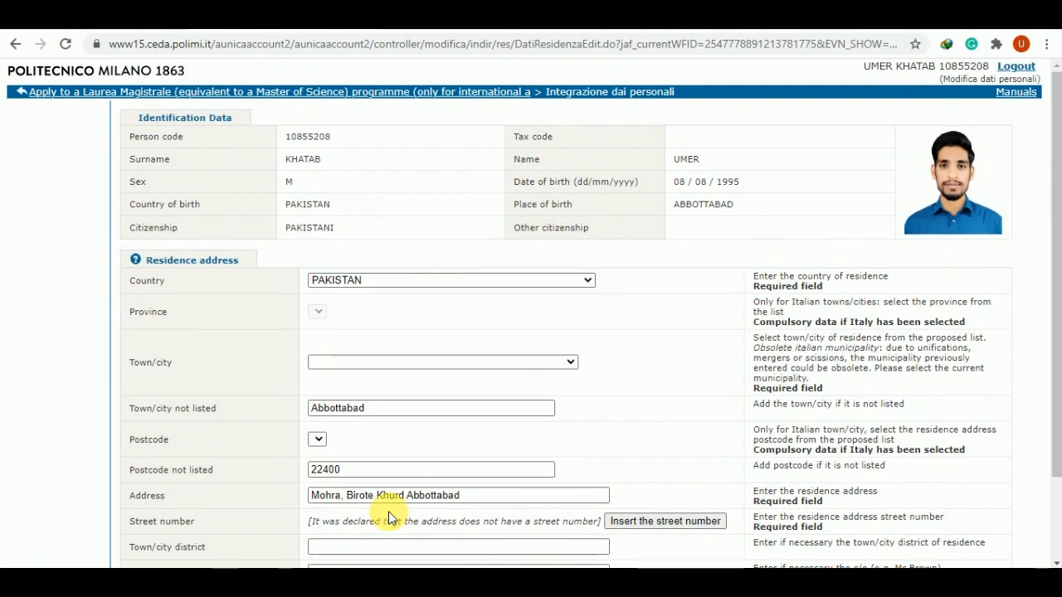
{"action": "scroll", "coordinate": [390, 517], "scroll_direction": "down", "scroll_amount": 3}
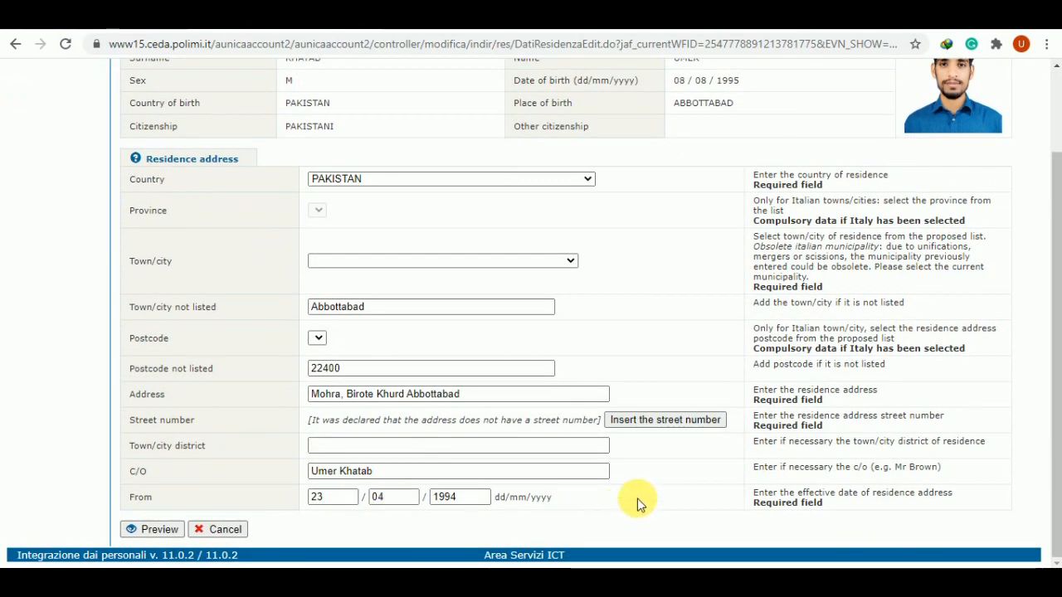
{"action": "left_click", "coordinate": [153, 528]}
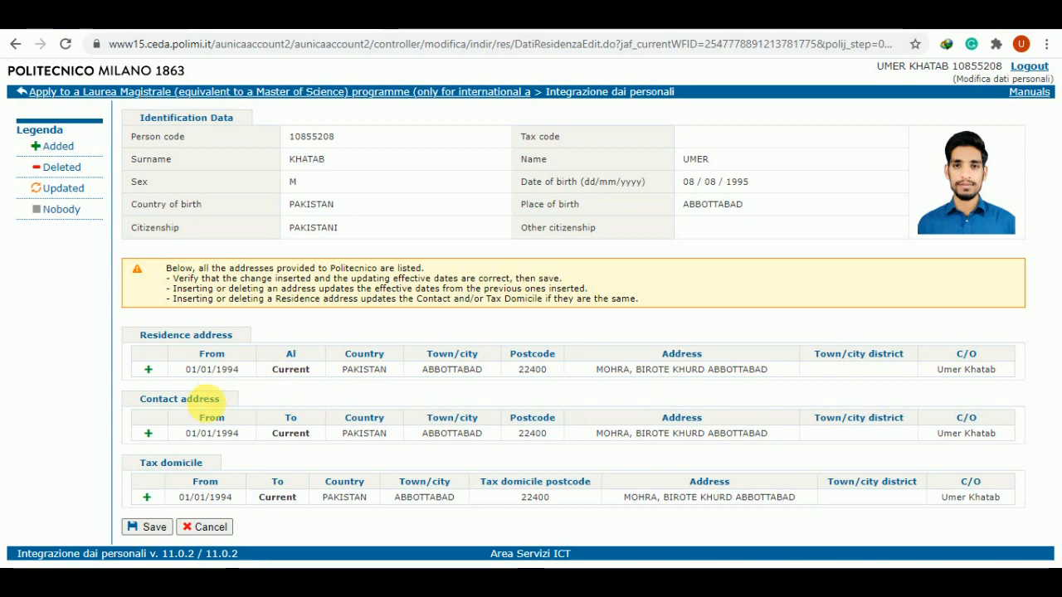
{"action": "left_click", "coordinate": [150, 528]}
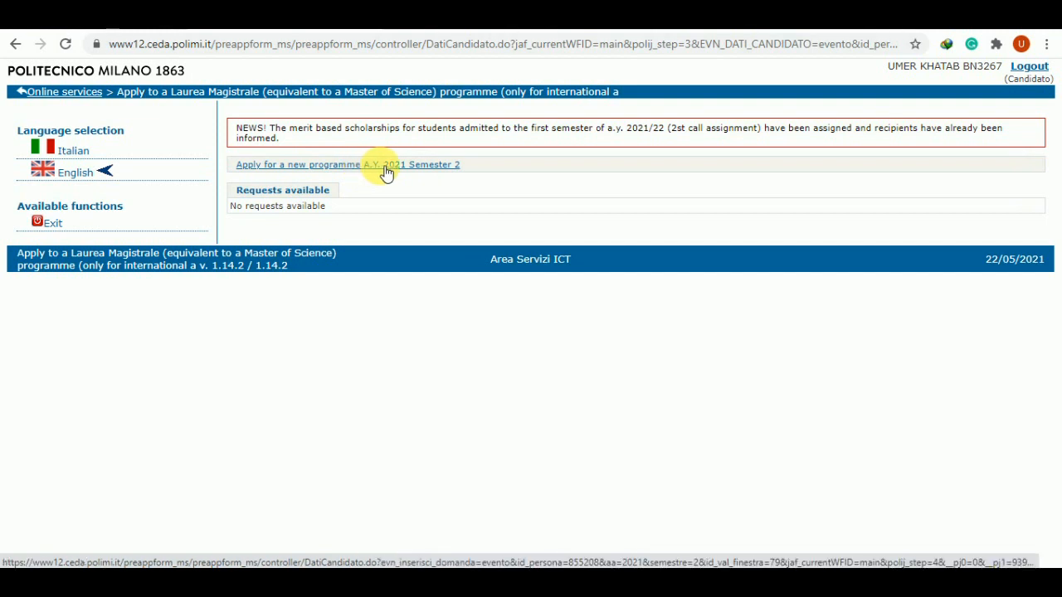
Choose 'Apply for a new programme A.Y. 2021 Semester 2' on the requests page
{"action": "left_click", "coordinate": [386, 165]}
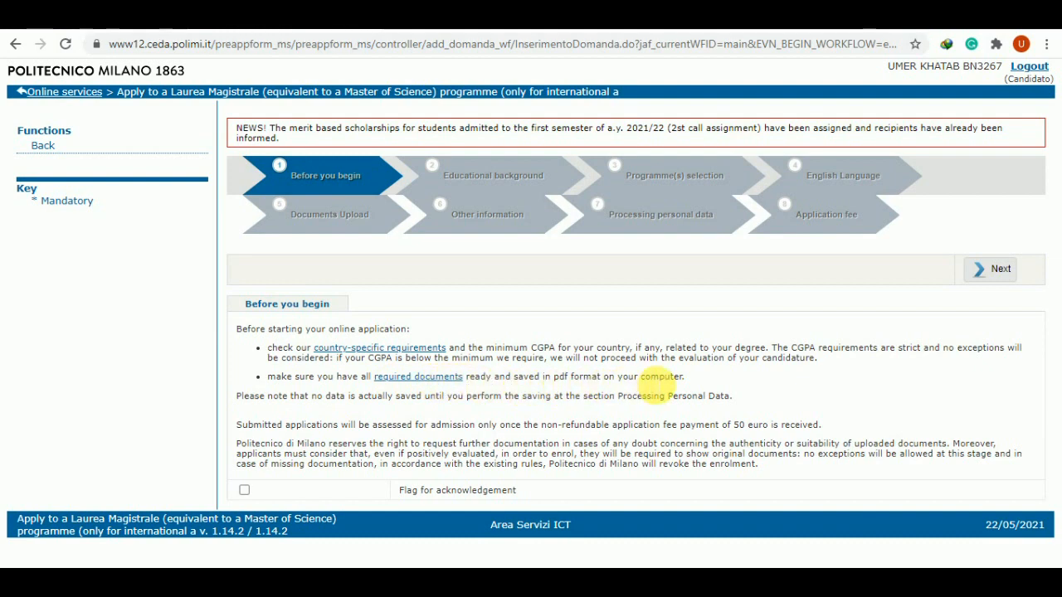
Switch to the tab with the 'Students with a university qualification obtained outside Italy' page
{"action": "left_click", "coordinate": [465, 17]}
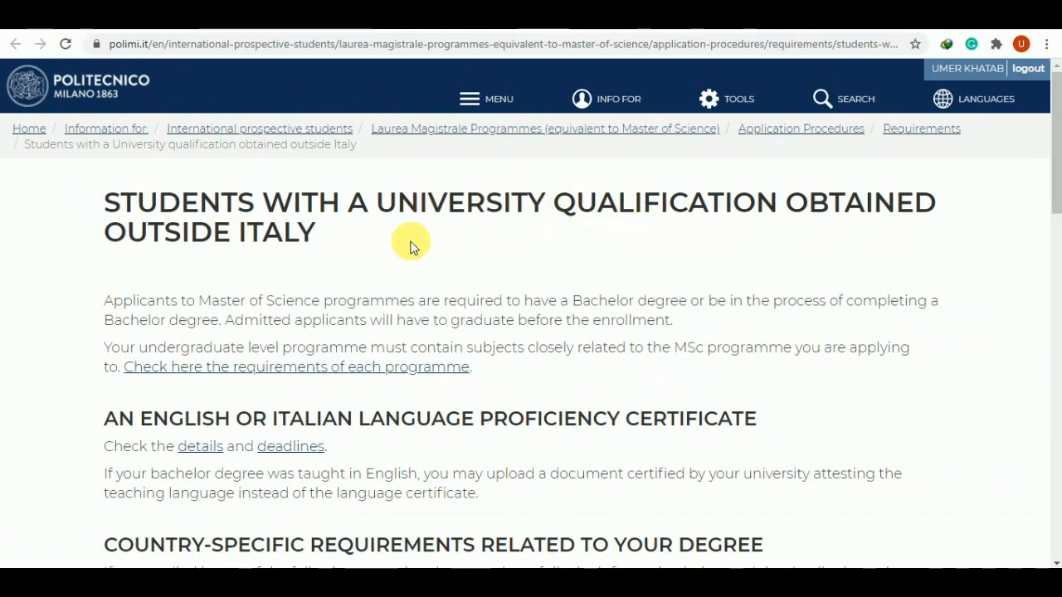
Scroll down to the country list and expand the India minimum GPA requirements
{"action": "scroll", "coordinate": [343, 244], "scroll_direction": "down", "scroll_amount": 2}
{"action": "scroll", "coordinate": [343, 249], "scroll_direction": "down", "scroll_amount": 2}
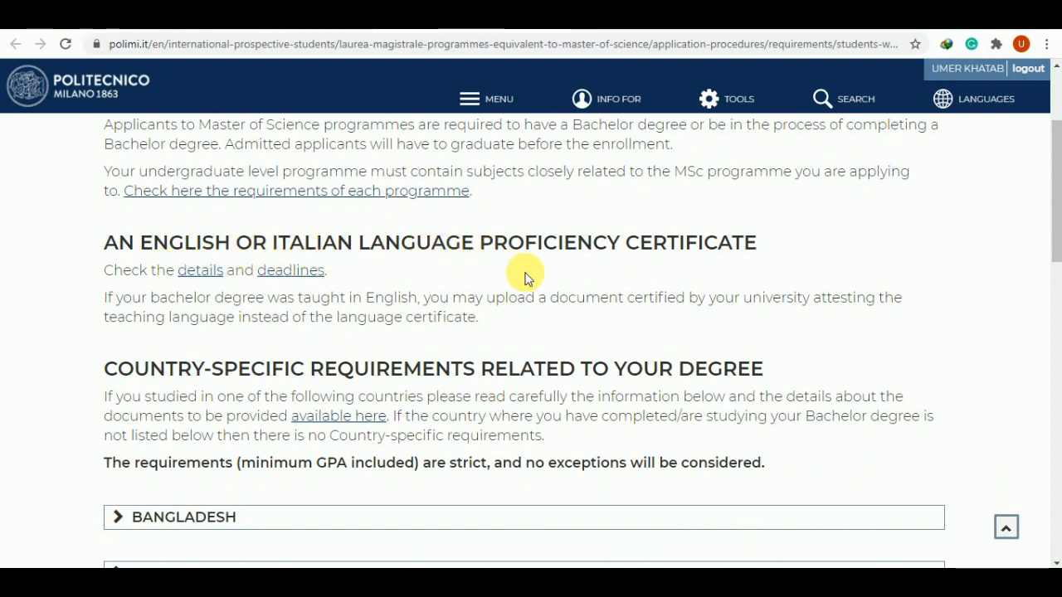
{"action": "scroll", "coordinate": [525, 276], "scroll_direction": "down", "scroll_amount": 4}
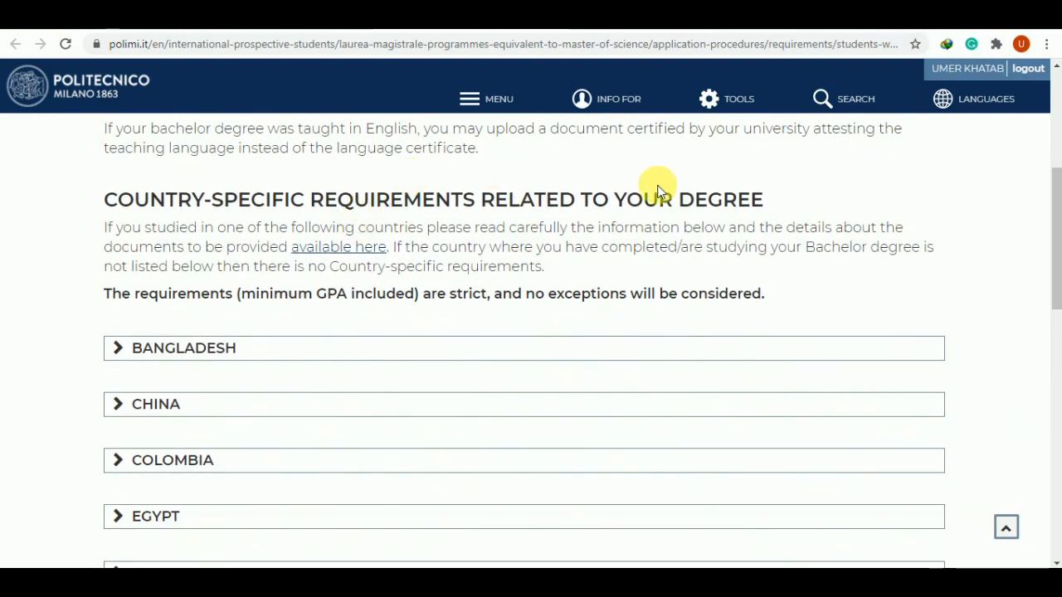
{"action": "scroll", "coordinate": [455, 308], "scroll_direction": "down", "scroll_amount": 3}
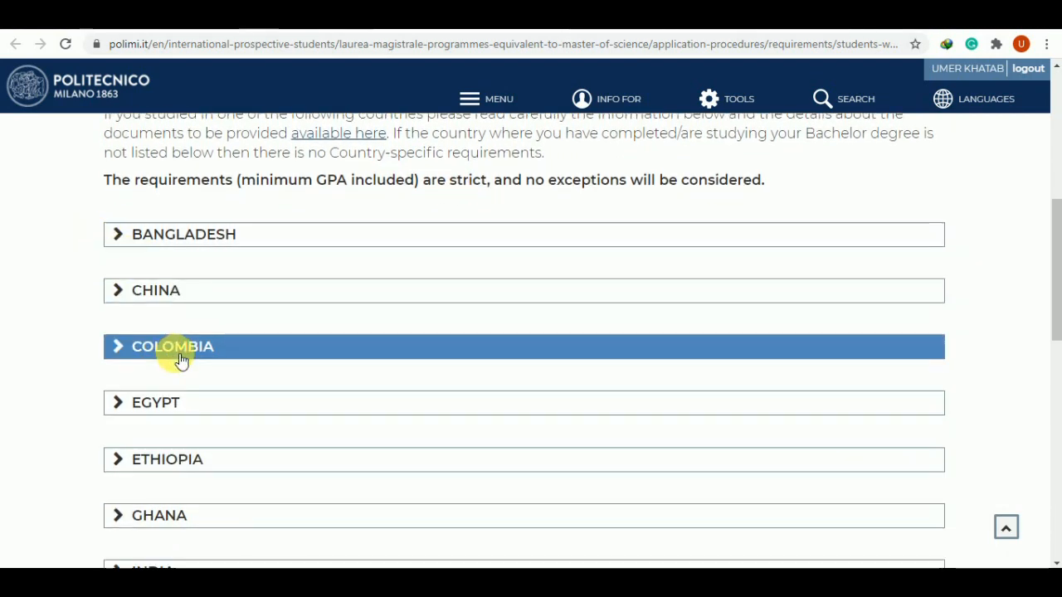
{"action": "scroll", "coordinate": [179, 360], "scroll_direction": "down", "scroll_amount": 4}
{"action": "left_click", "coordinate": [122, 387]}
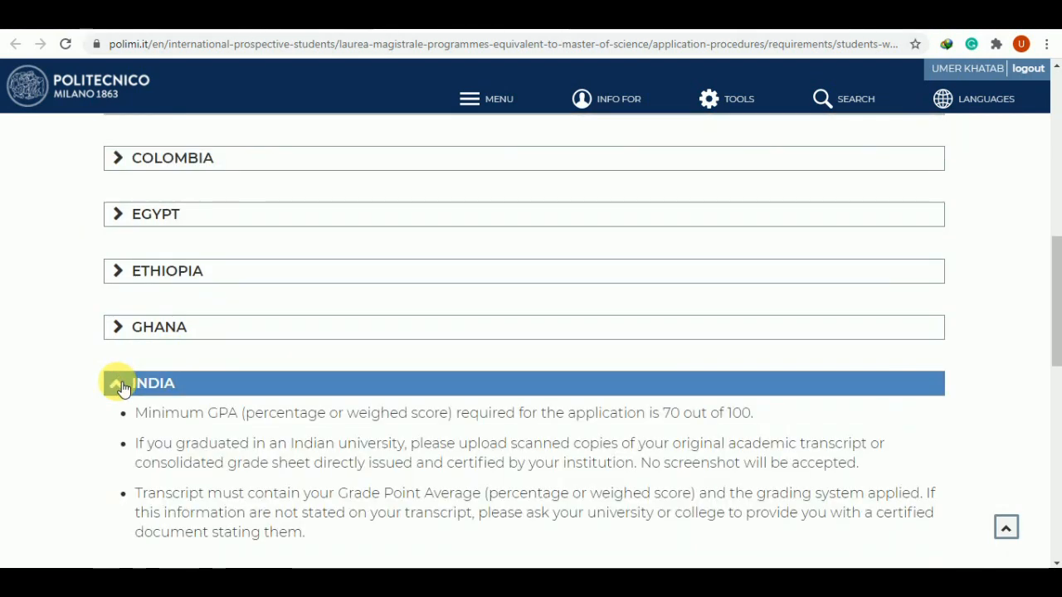
Expand and read the Pakistan minimum GPA requirements
{"action": "scroll", "coordinate": [124, 385], "scroll_direction": "down", "scroll_amount": 3}
{"action": "scroll", "coordinate": [335, 490], "scroll_direction": "down", "scroll_amount": 4}
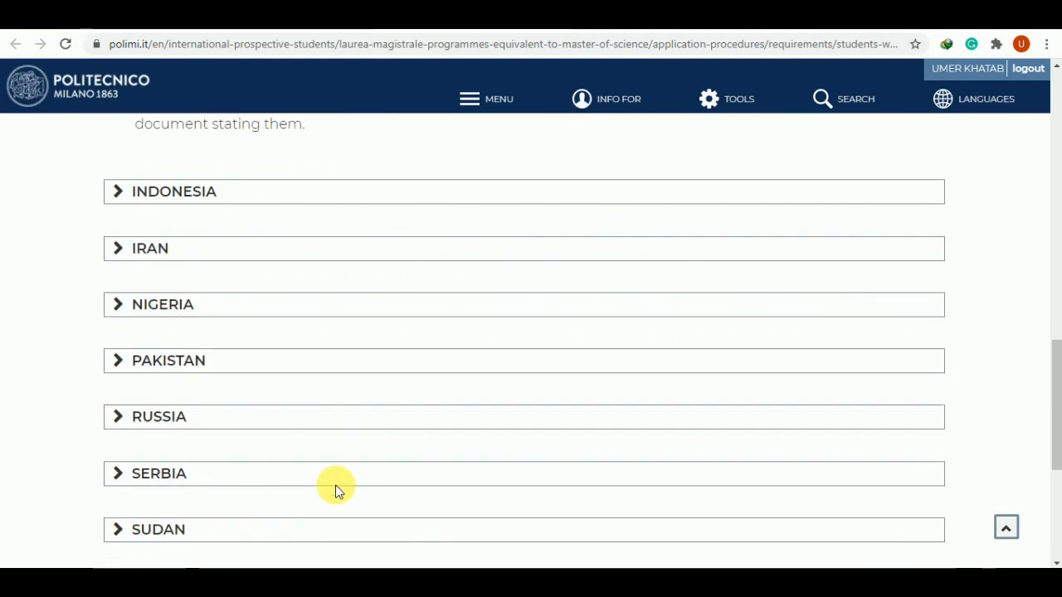
{"action": "scroll", "coordinate": [149, 463], "scroll_direction": "down", "scroll_amount": 2}
{"action": "scroll", "coordinate": [149, 467], "scroll_direction": "down", "scroll_amount": 1}
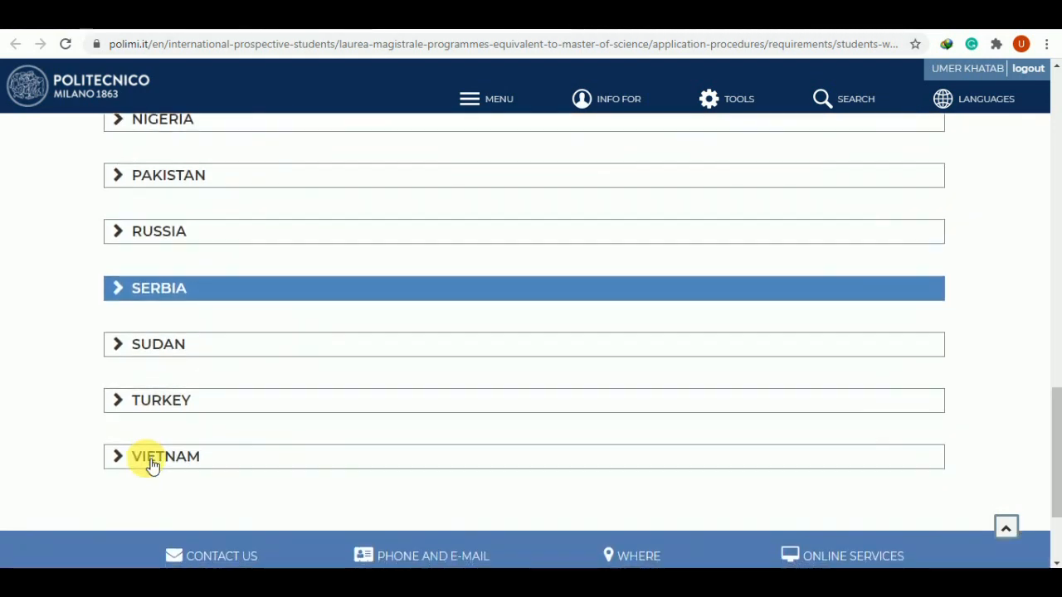
{"action": "scroll", "coordinate": [185, 360], "scroll_direction": "up", "scroll_amount": 3}
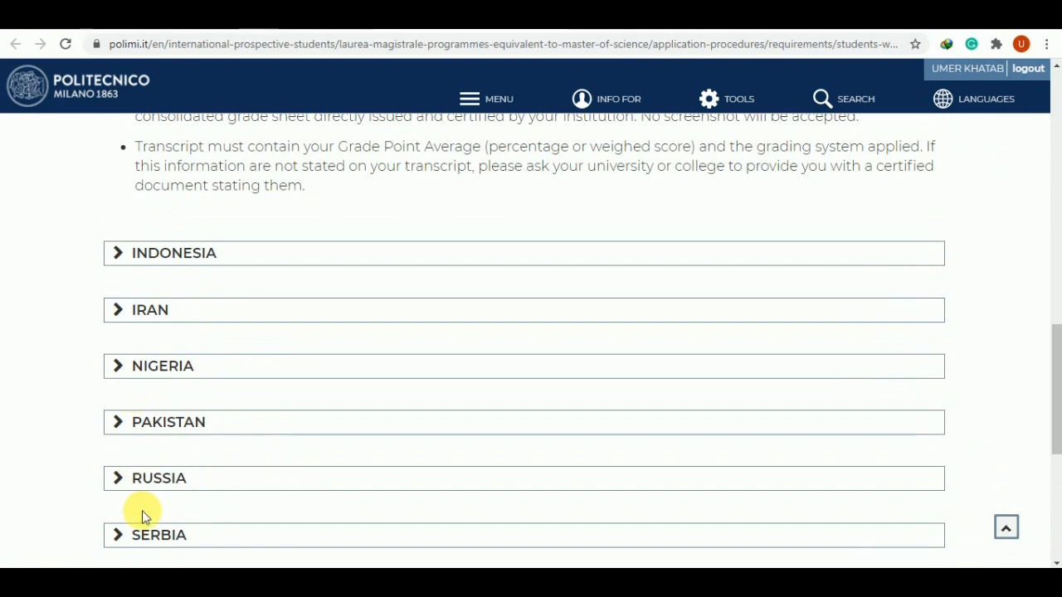
{"action": "scroll", "coordinate": [142, 509], "scroll_direction": "down", "scroll_amount": 1}
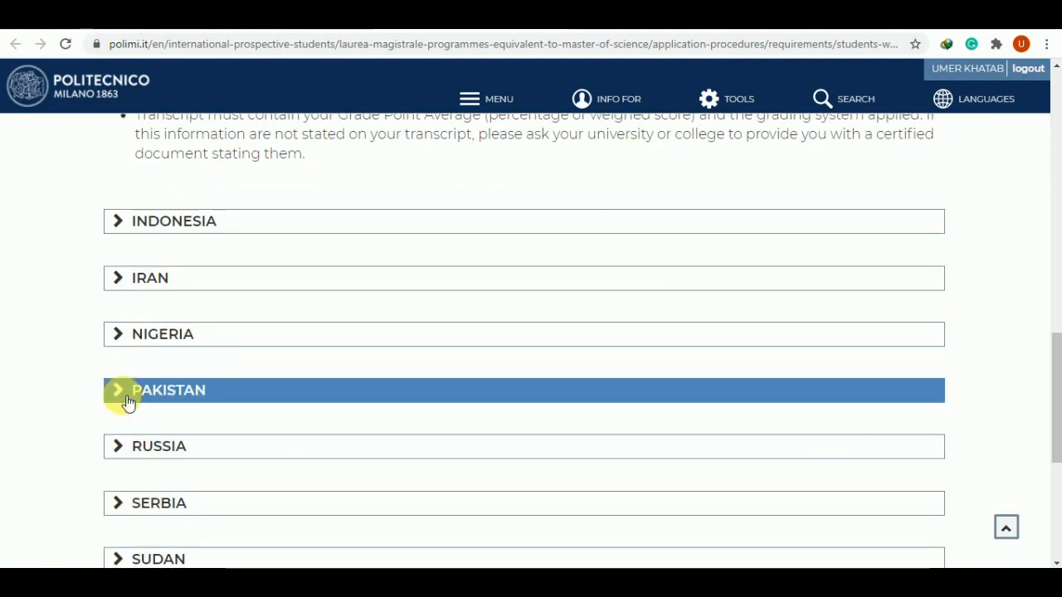
{"action": "left_click", "coordinate": [123, 391]}
{"action": "scroll", "coordinate": [325, 438], "scroll_direction": "down", "scroll_amount": 3}
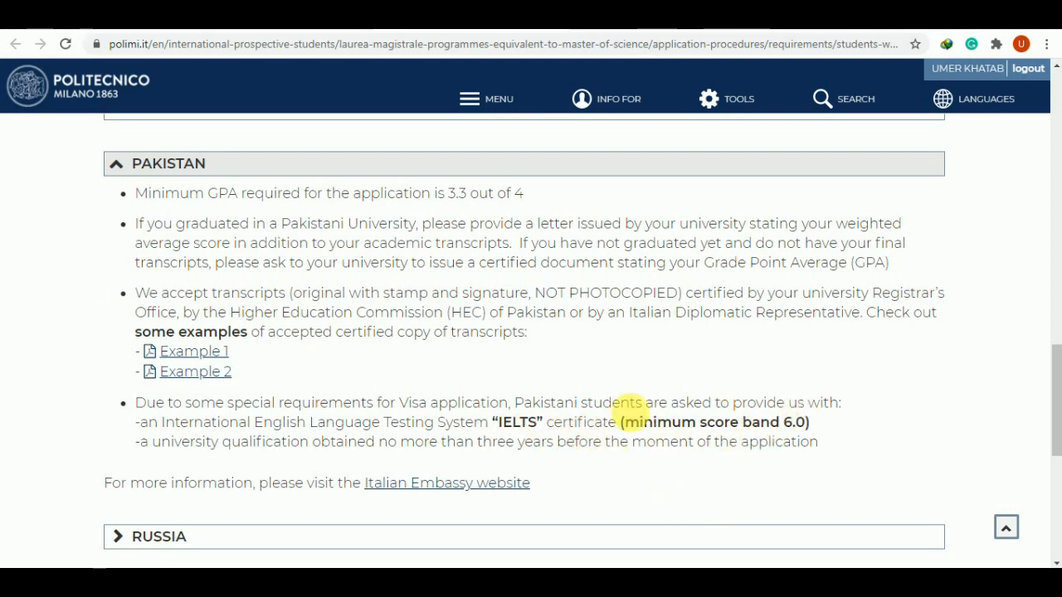
{"action": "scroll", "coordinate": [653, 485], "scroll_direction": "up", "scroll_amount": 1}
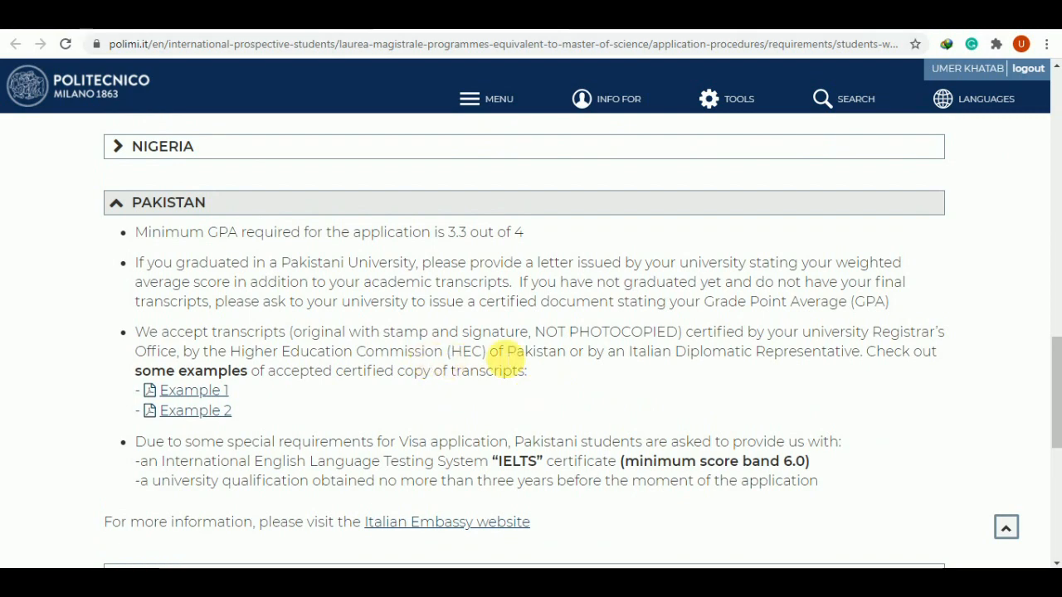
{"action": "scroll", "coordinate": [738, 359], "scroll_direction": "up", "scroll_amount": 3}
{"action": "scroll", "coordinate": [738, 358], "scroll_direction": "up", "scroll_amount": 4}
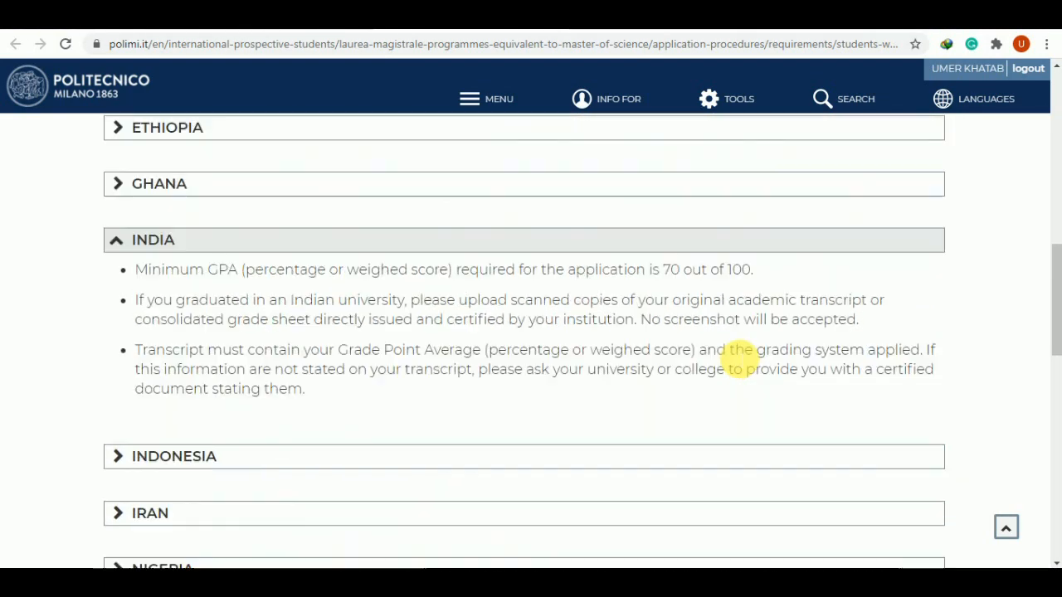
{"action": "scroll", "coordinate": [498, 448], "scroll_direction": "down", "scroll_amount": 1}
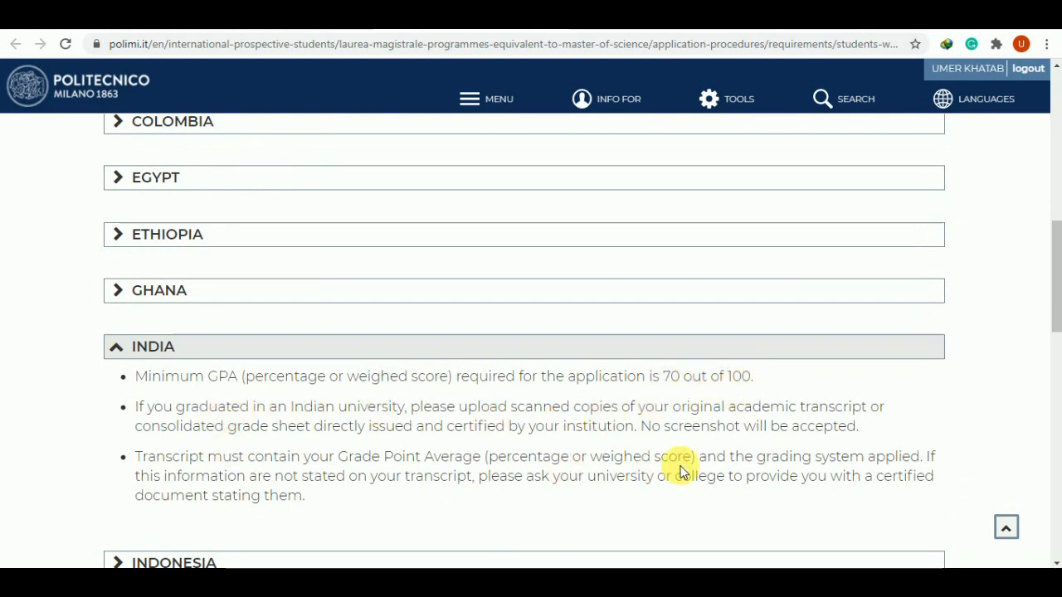
{"action": "scroll", "coordinate": [450, 489], "scroll_direction": "up", "scroll_amount": 5}
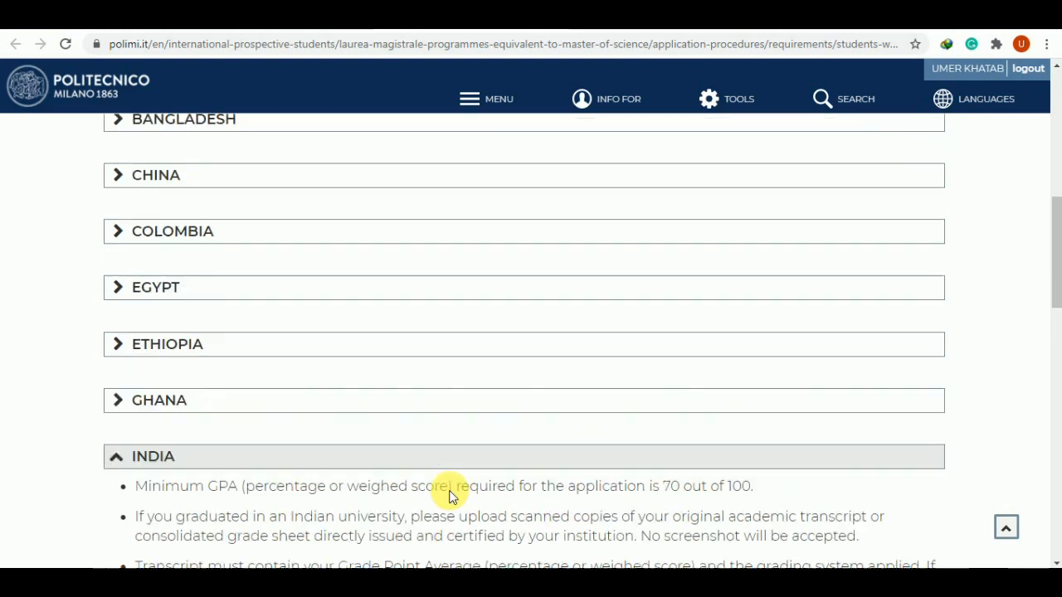
{"action": "scroll", "coordinate": [451, 490], "scroll_direction": "up", "scroll_amount": 3}
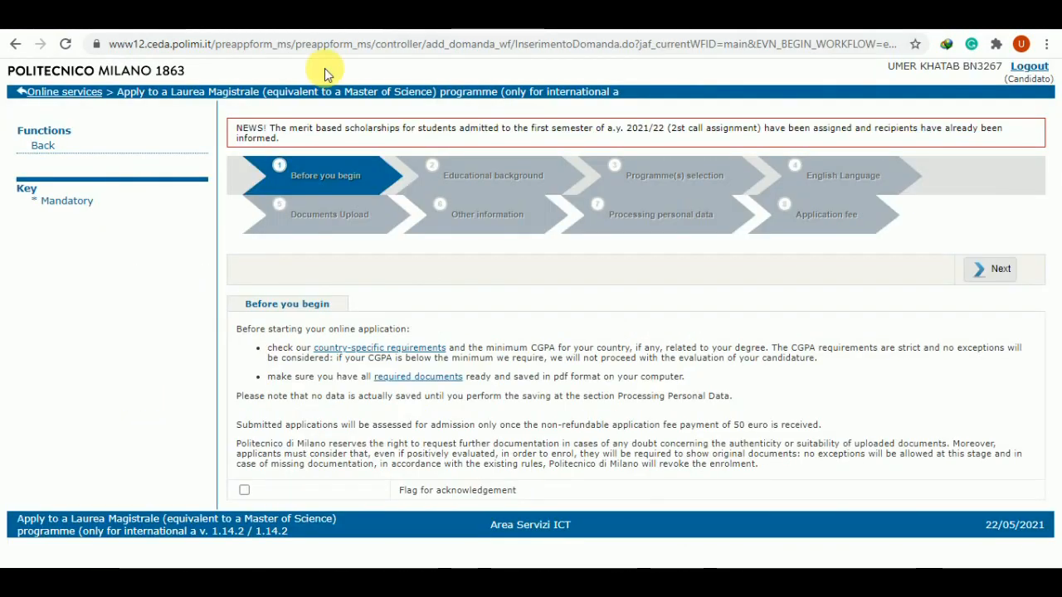
Tick 'Flag for acknowledgement' to accept the application conditions
{"action": "left_click", "coordinate": [245, 491]}
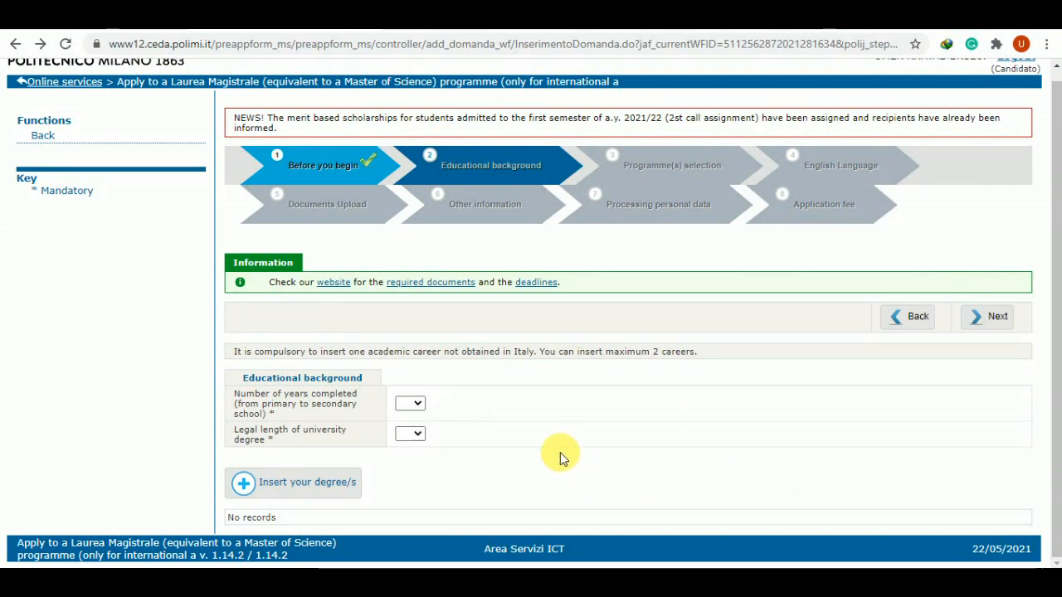
Enter 12 completed schooling years and a 4-year legal degree length, and begin inserting the degree
{"action": "left_click", "coordinate": [418, 404]}
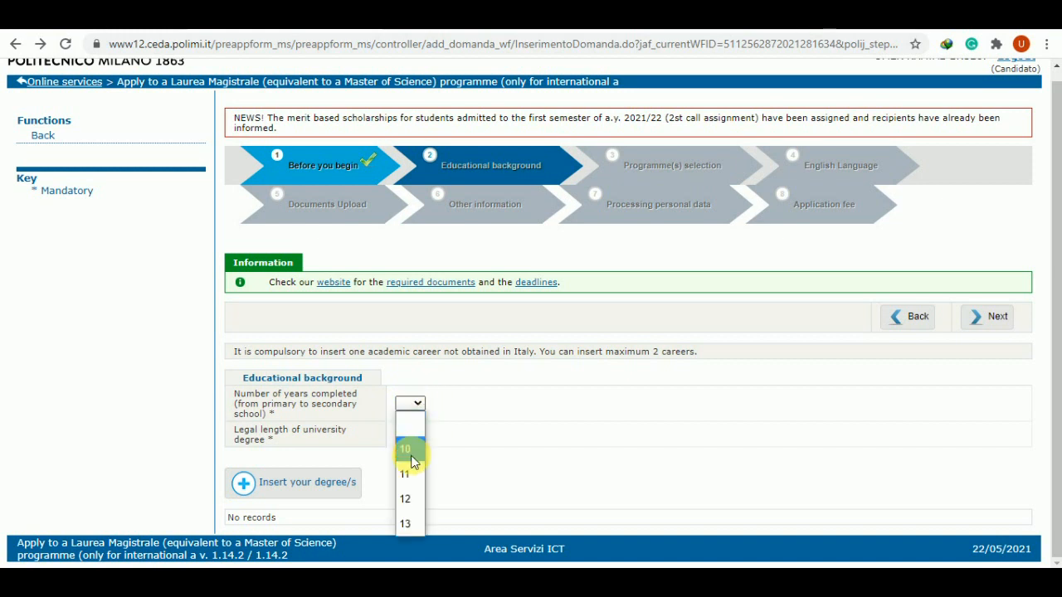
{"action": "left_click", "coordinate": [412, 501]}
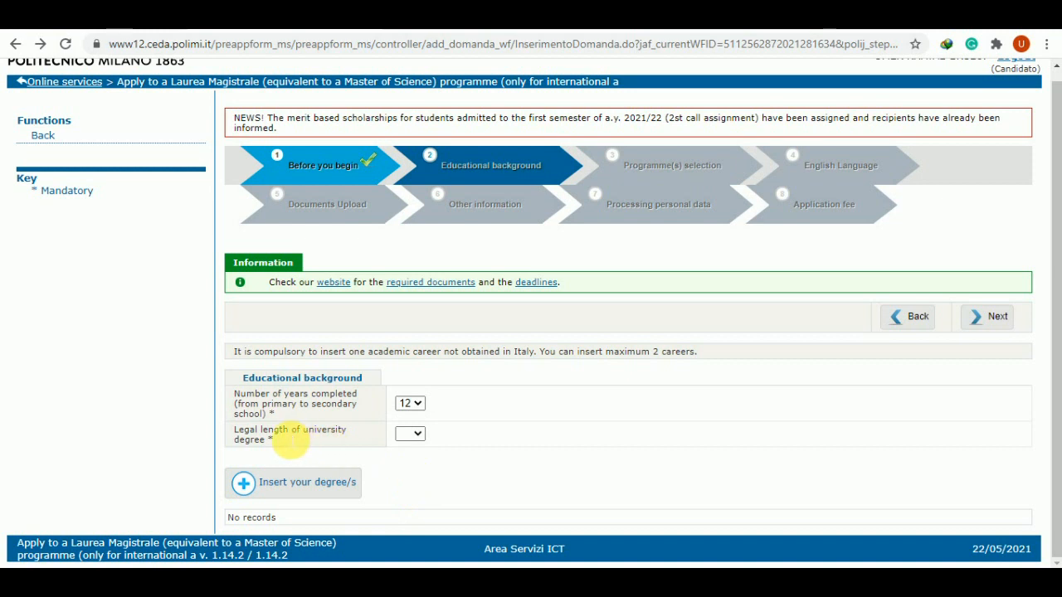
{"action": "left_click", "coordinate": [417, 436]}
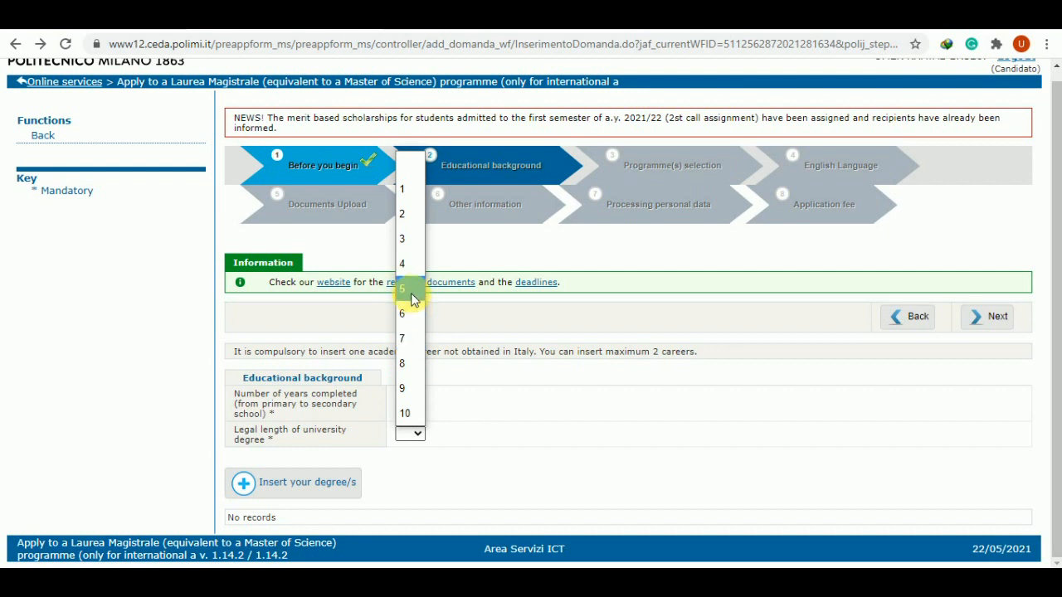
{"action": "left_click", "coordinate": [410, 265]}
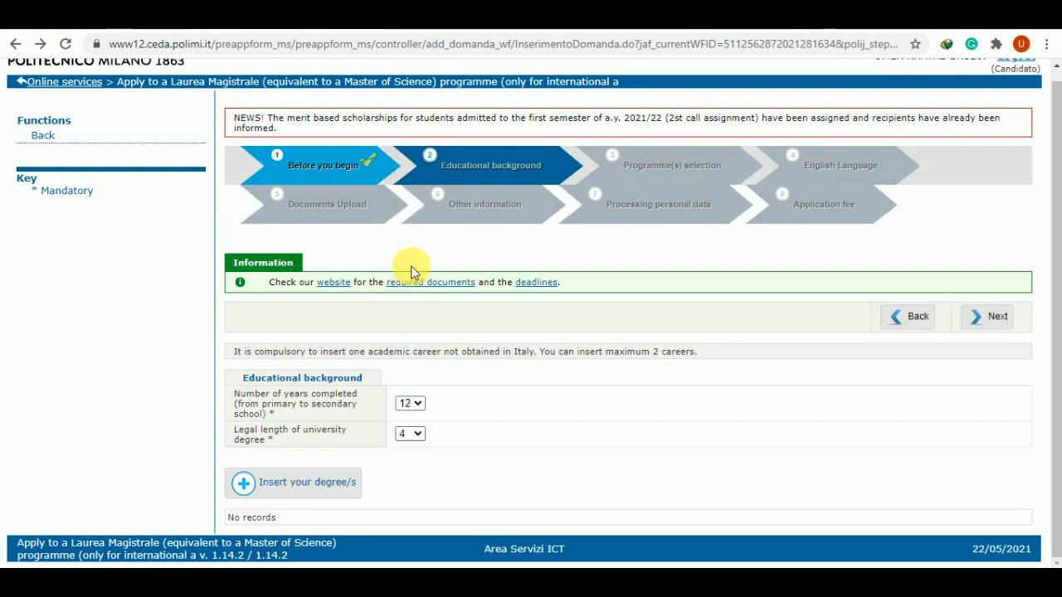
{"action": "left_click", "coordinate": [290, 488]}
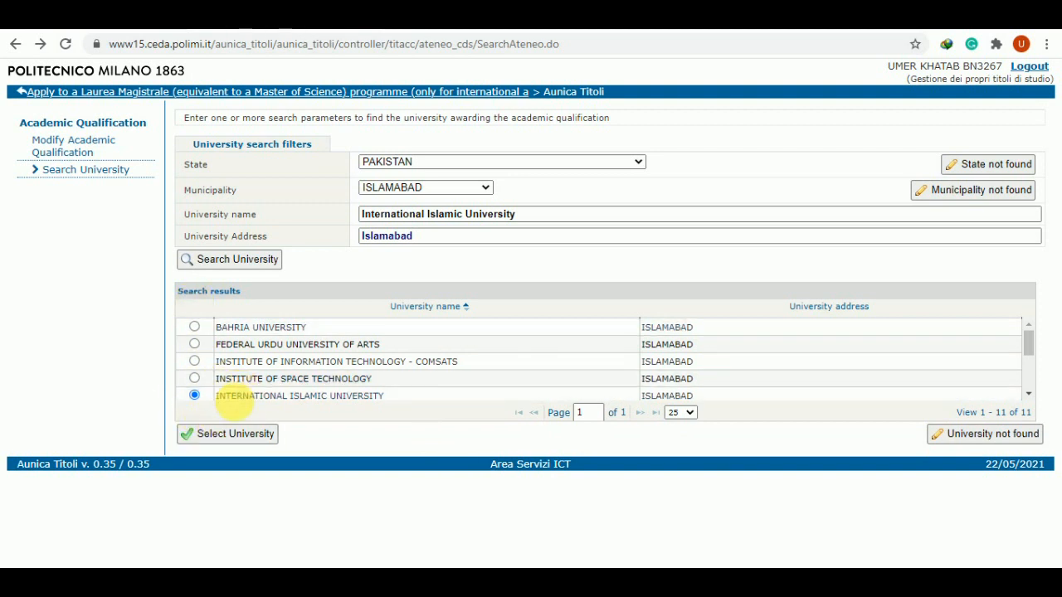
Select International Islamic University, Islamabad, and choose manual entry since the programme isn't listed
{"action": "left_click", "coordinate": [230, 437]}
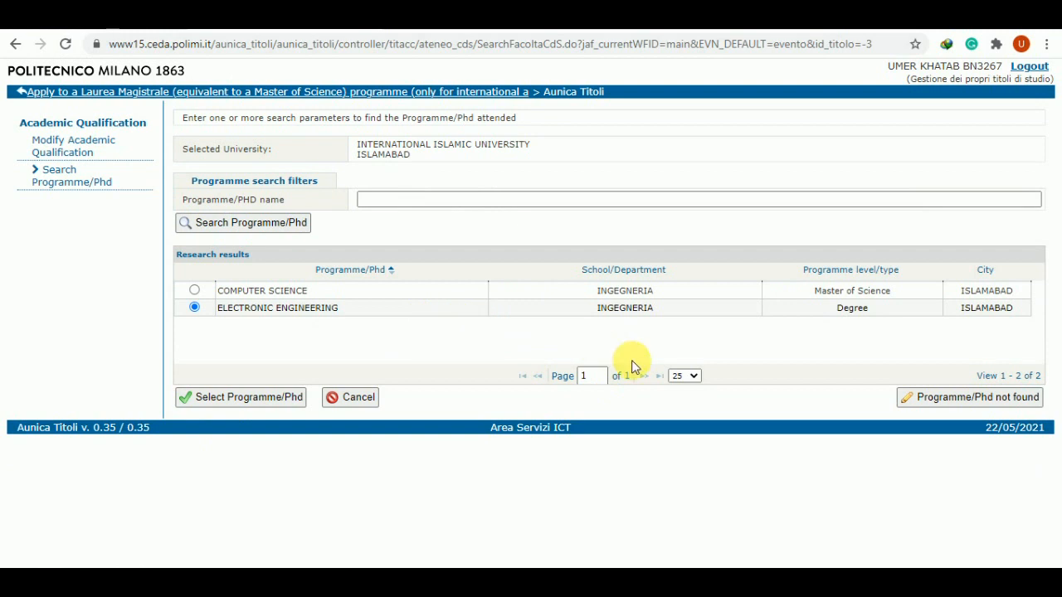
{"action": "left_click", "coordinate": [950, 396]}
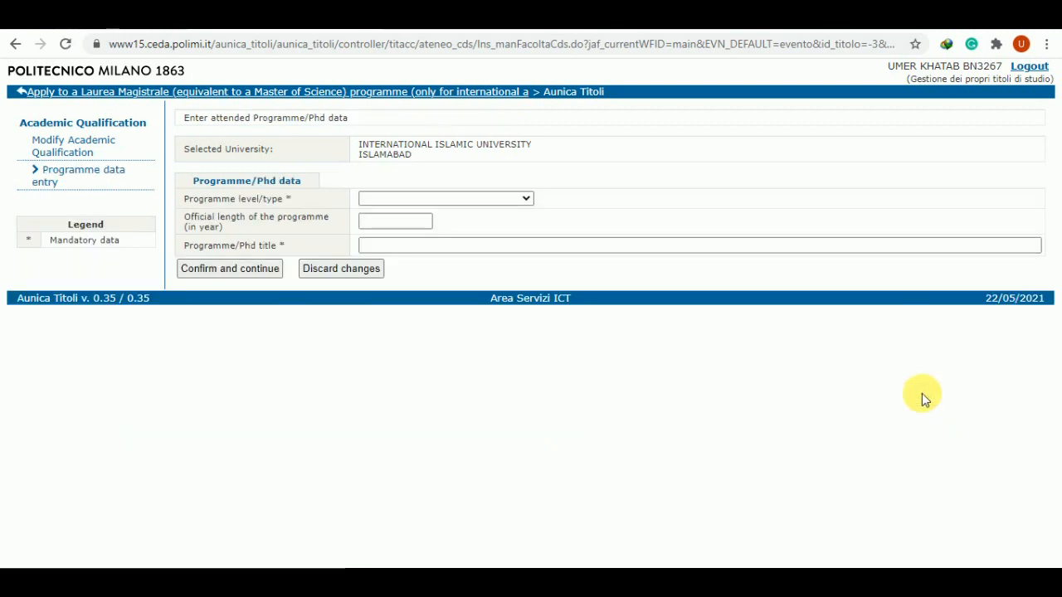
Choose Bachelor of Engineering as the programme level, fill in the programme details and confirm them
{"action": "left_click", "coordinate": [425, 198]}
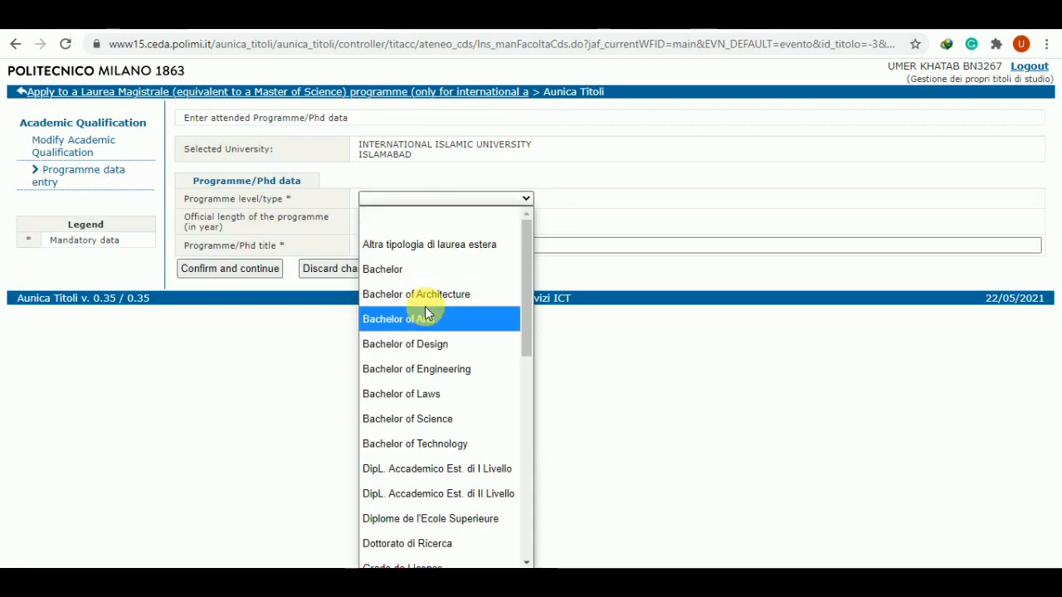
{"action": "left_click", "coordinate": [433, 368]}
{"action": "left_click", "coordinate": [387, 246]}
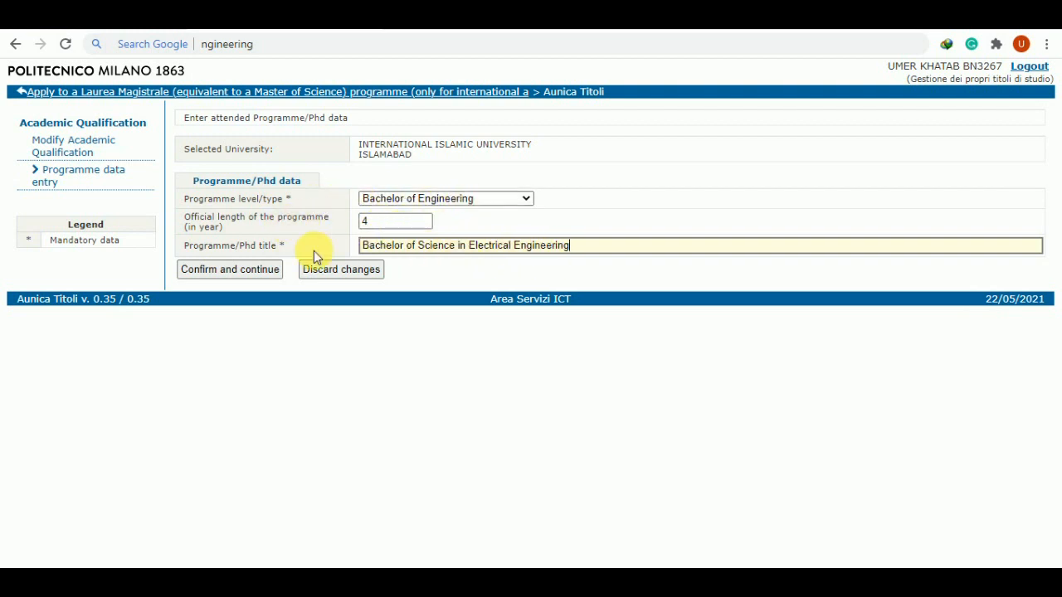
{"action": "left_click", "coordinate": [245, 270]}
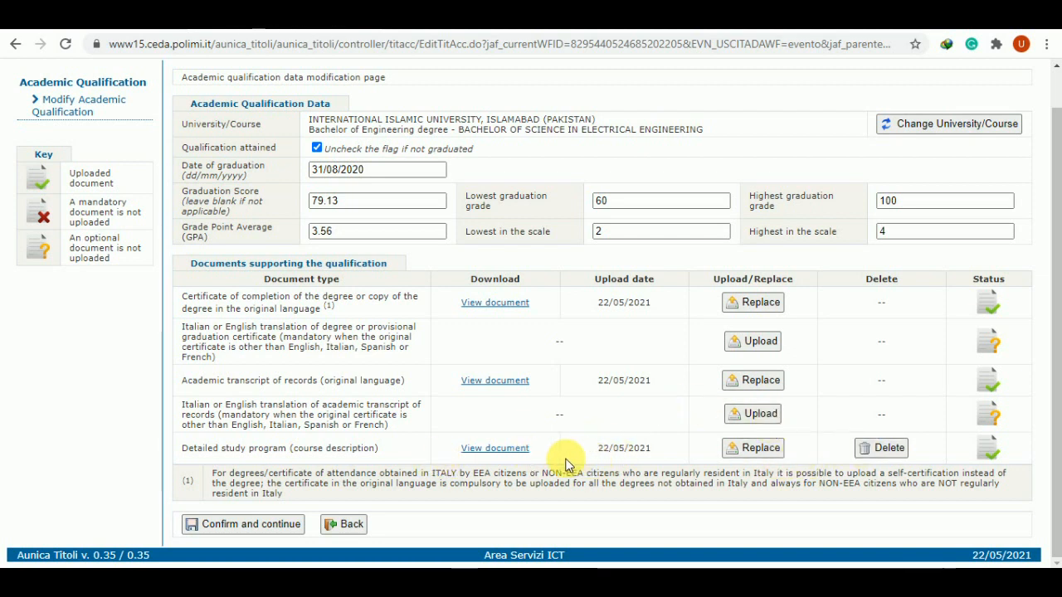
Submit the Electrical Engineering degree data and confirm it with the declaration
{"action": "left_click", "coordinate": [236, 524]}
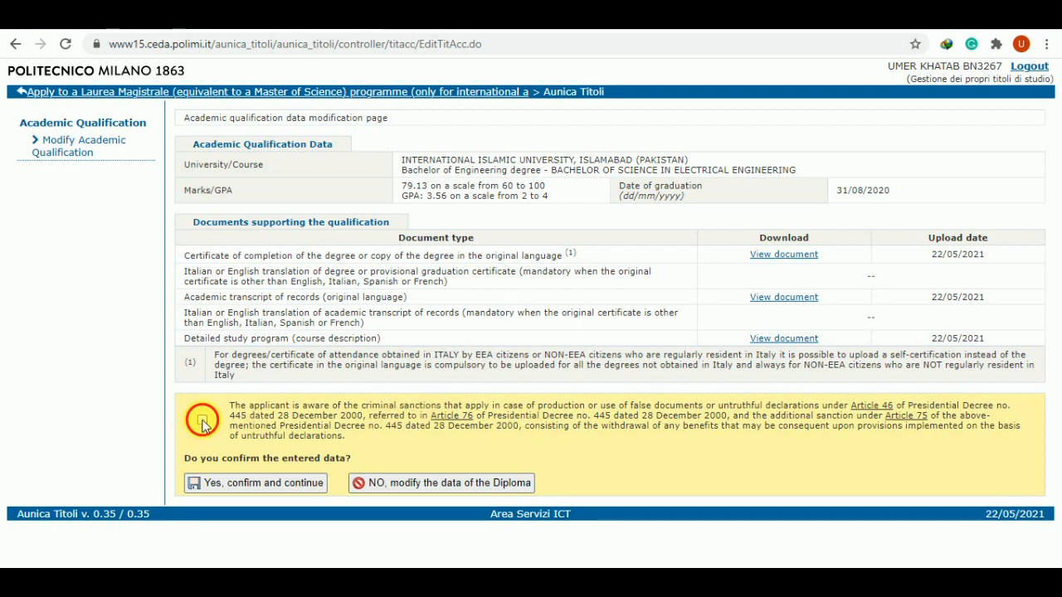
{"action": "left_click", "coordinate": [254, 489]}
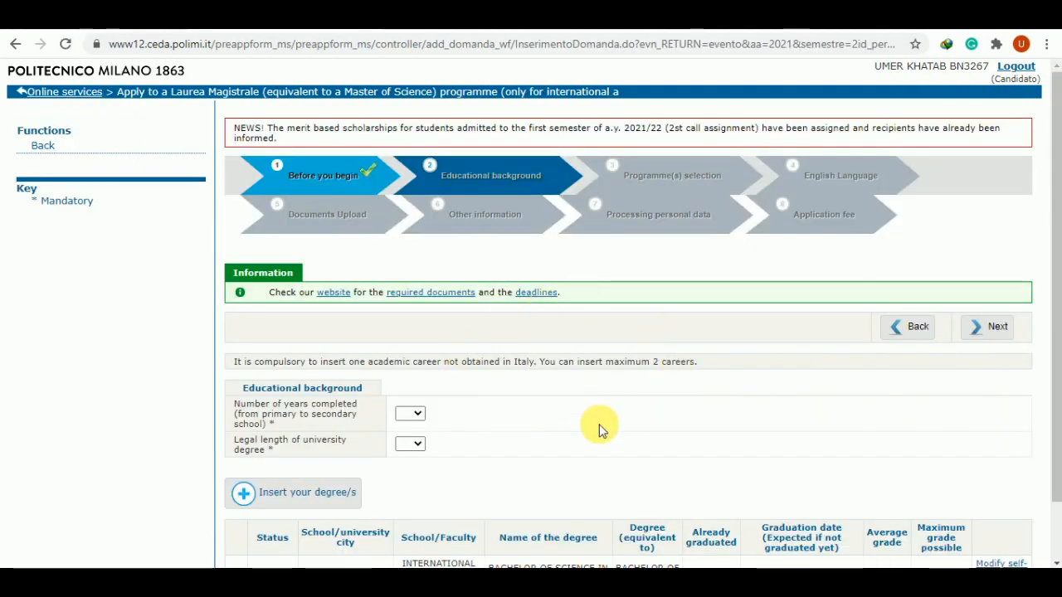
Reselect 12 years of schooling and a 4-year legal degree length
{"action": "scroll", "coordinate": [597, 431], "scroll_direction": "down", "scroll_amount": 1}
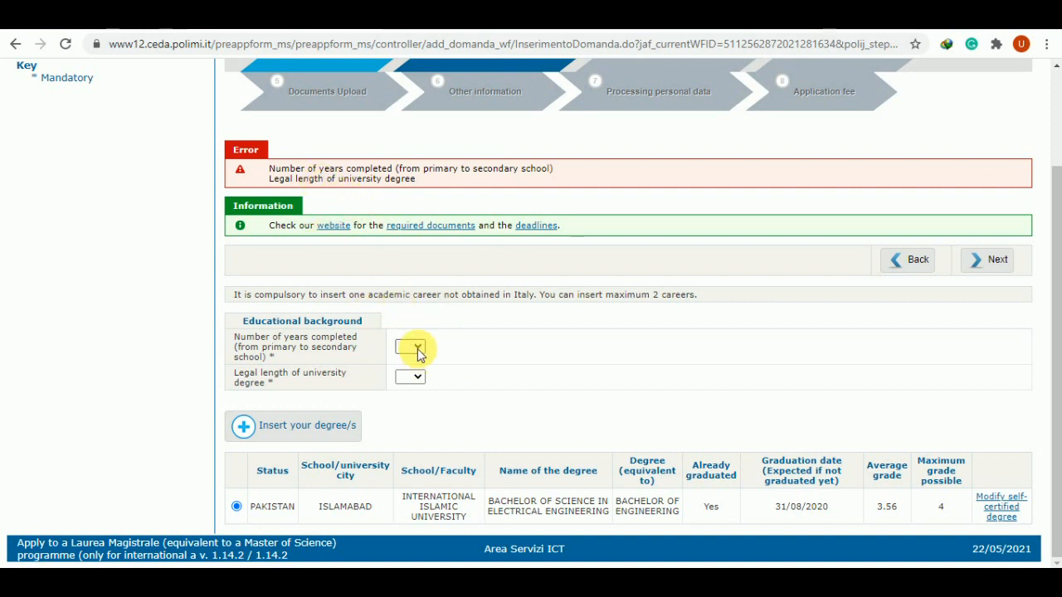
{"action": "left_click", "coordinate": [414, 347]}
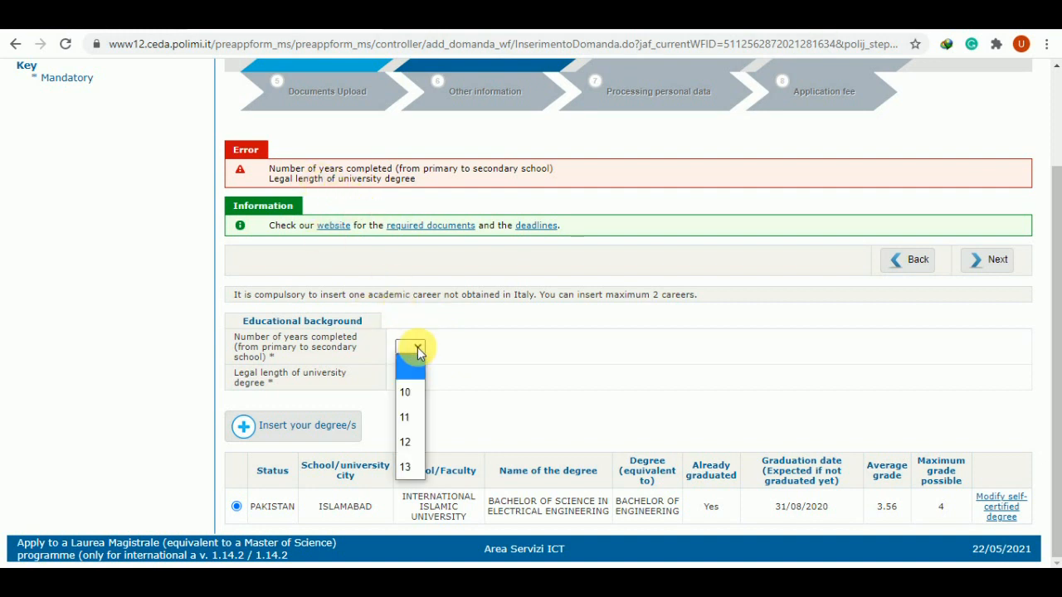
{"action": "left_click", "coordinate": [417, 442]}
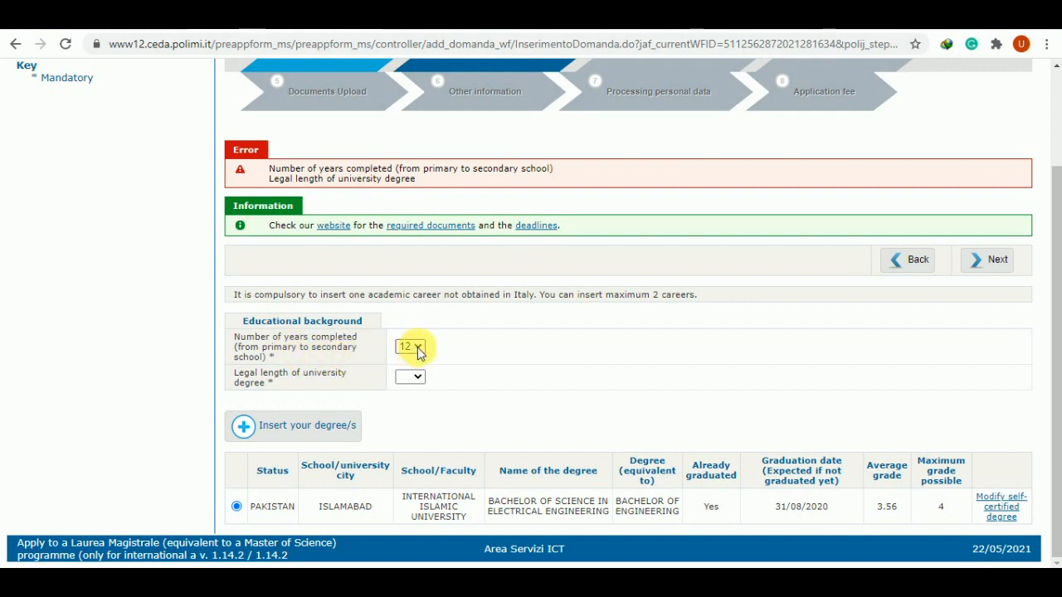
{"action": "left_click", "coordinate": [416, 379]}
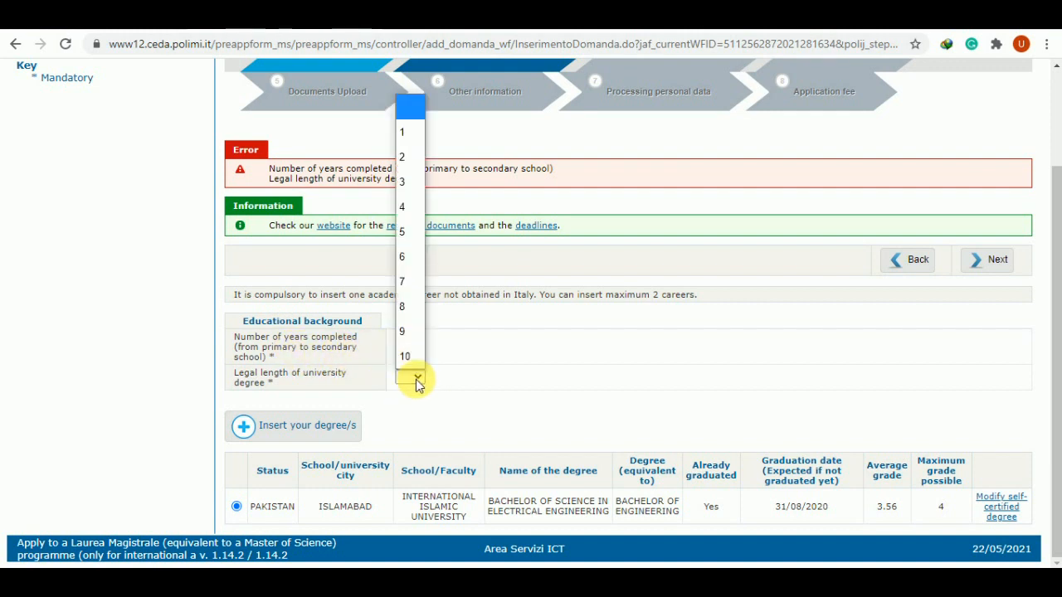
{"action": "left_click", "coordinate": [409, 207]}
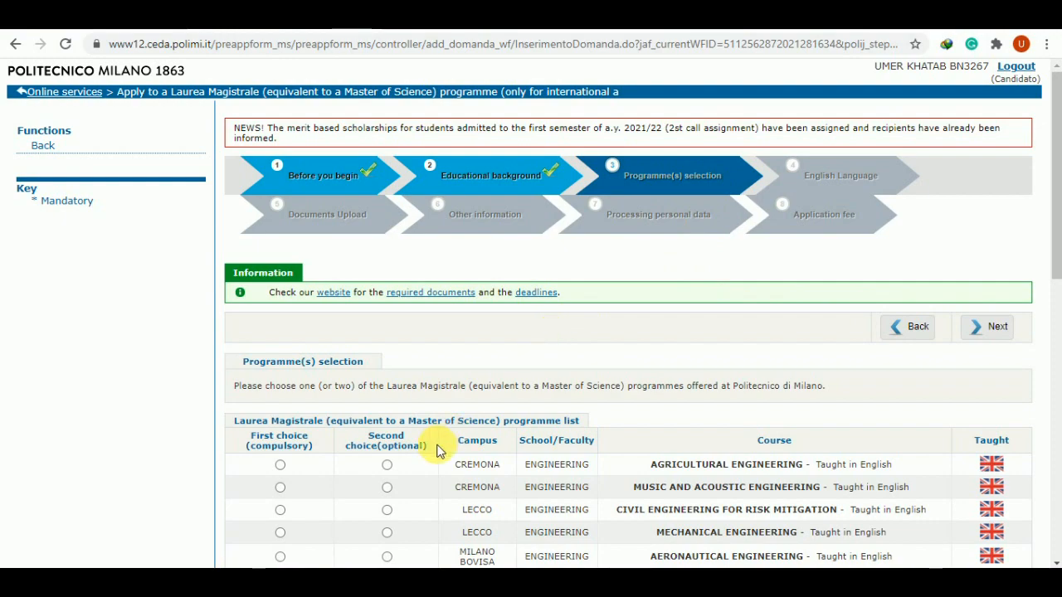
Make Automation and Control Engineering the first choice and Electrical Engineering the second, then continue
{"action": "scroll", "coordinate": [438, 448], "scroll_direction": "down", "scroll_amount": 2}
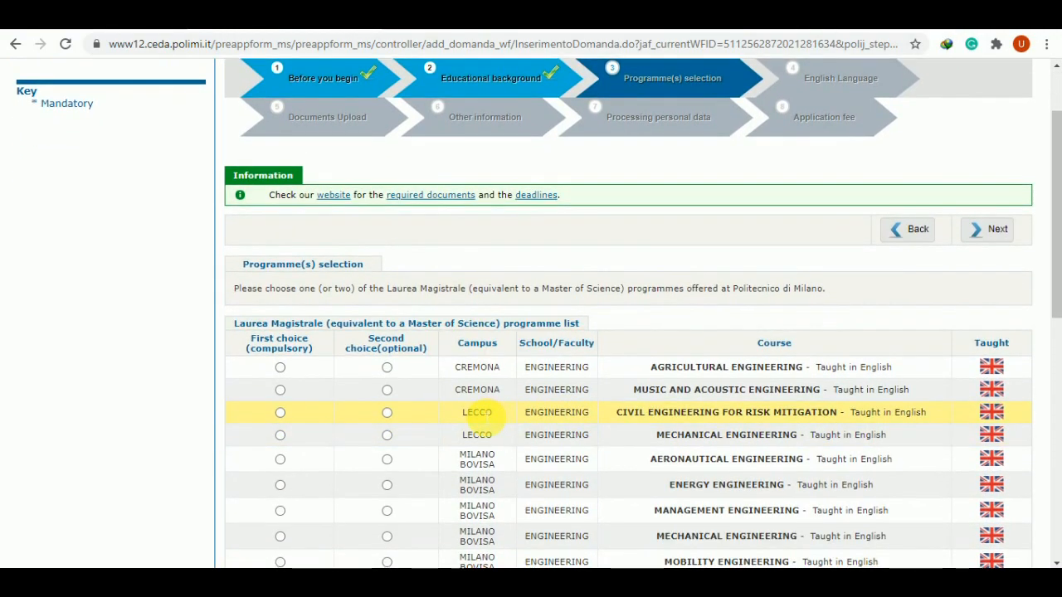
{"action": "scroll", "coordinate": [481, 417], "scroll_direction": "down", "scroll_amount": 4}
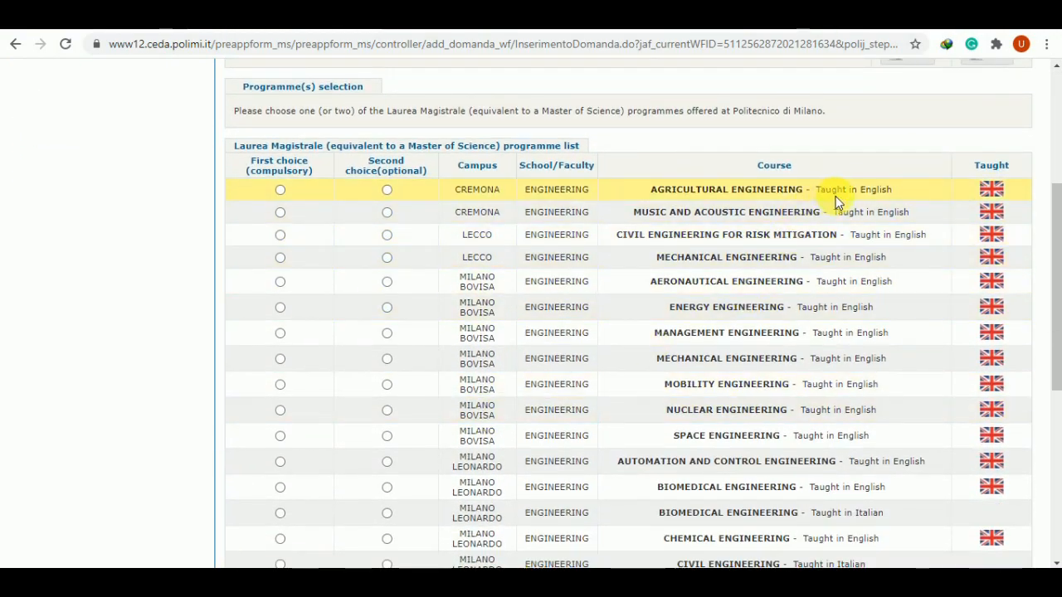
{"action": "scroll", "coordinate": [842, 388], "scroll_direction": "down", "scroll_amount": 4}
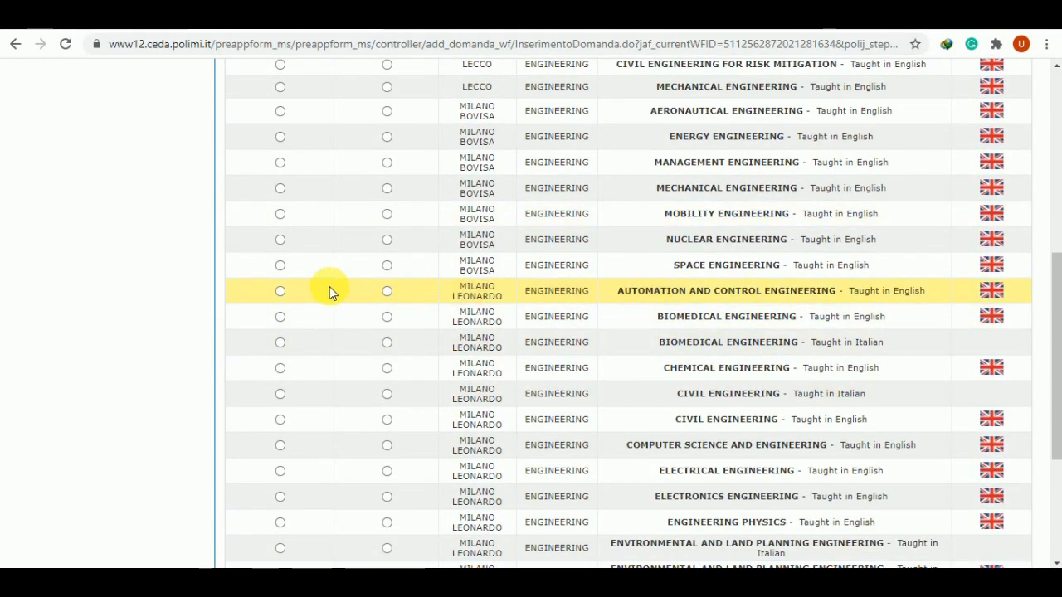
{"action": "scroll", "coordinate": [304, 292], "scroll_direction": "up", "scroll_amount": 3}
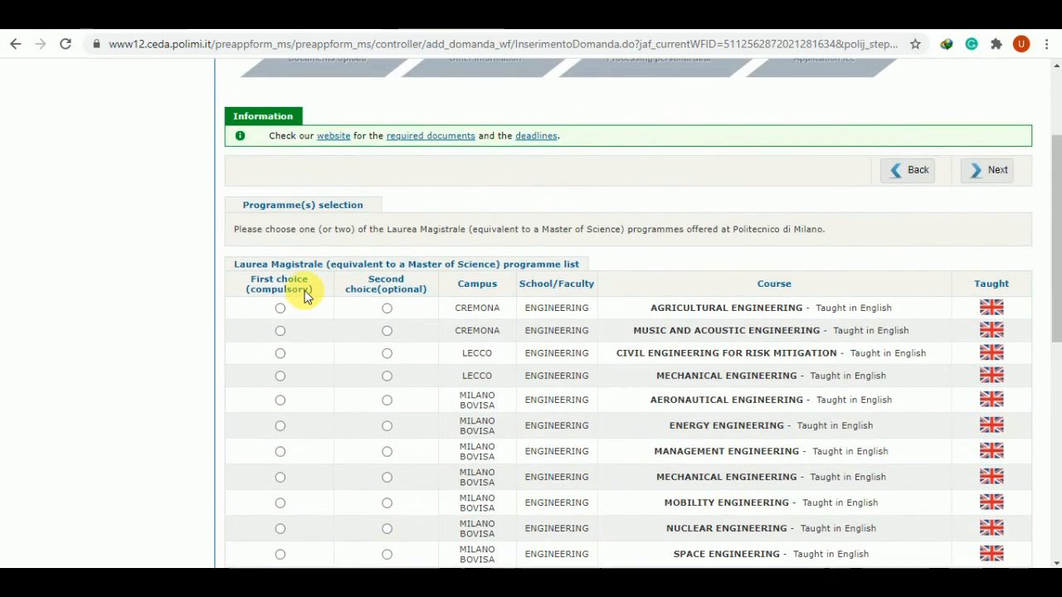
{"action": "scroll", "coordinate": [305, 292], "scroll_direction": "down", "scroll_amount": 2}
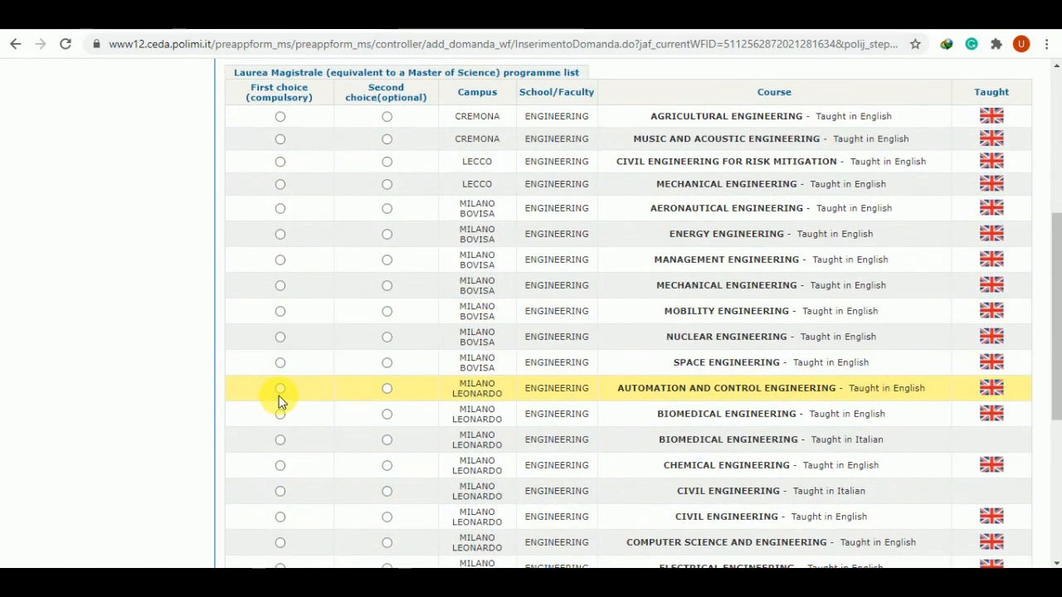
{"action": "left_click", "coordinate": [280, 390]}
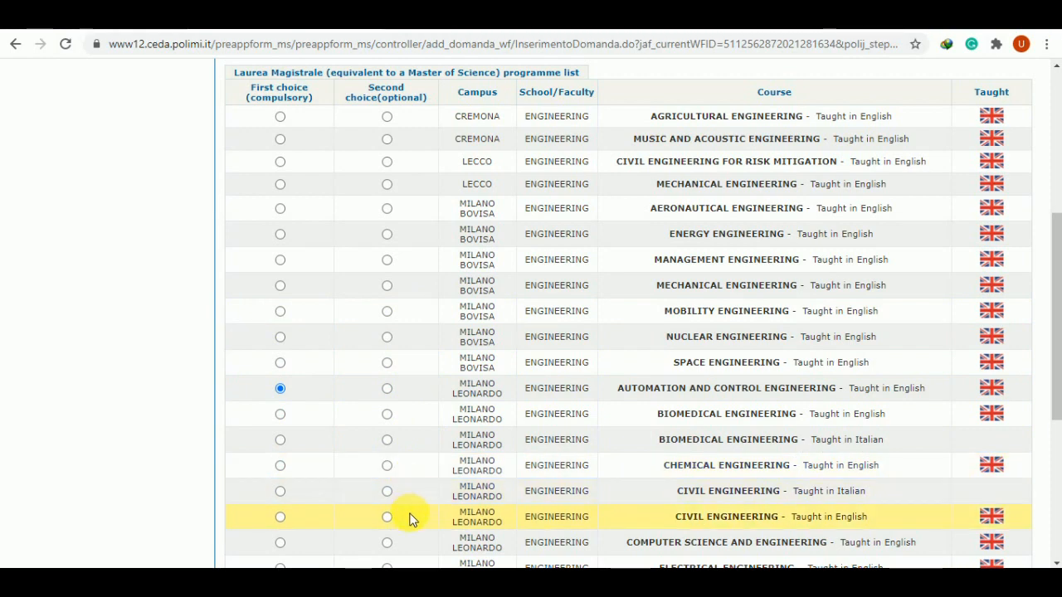
{"action": "scroll", "coordinate": [410, 516], "scroll_direction": "down", "scroll_amount": 1}
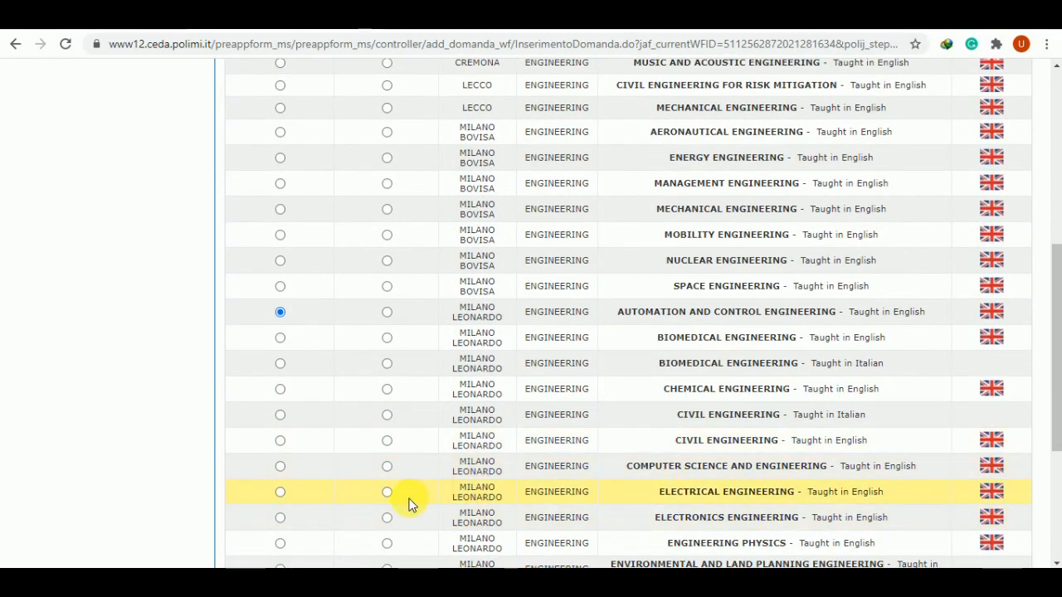
{"action": "left_click", "coordinate": [386, 493]}
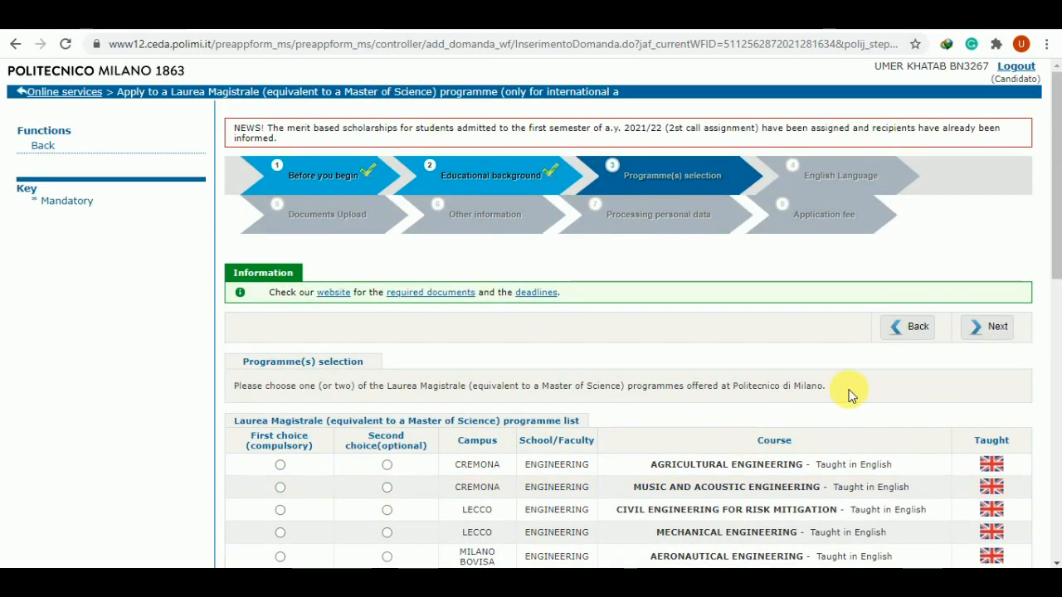
{"action": "left_click", "coordinate": [999, 332]}
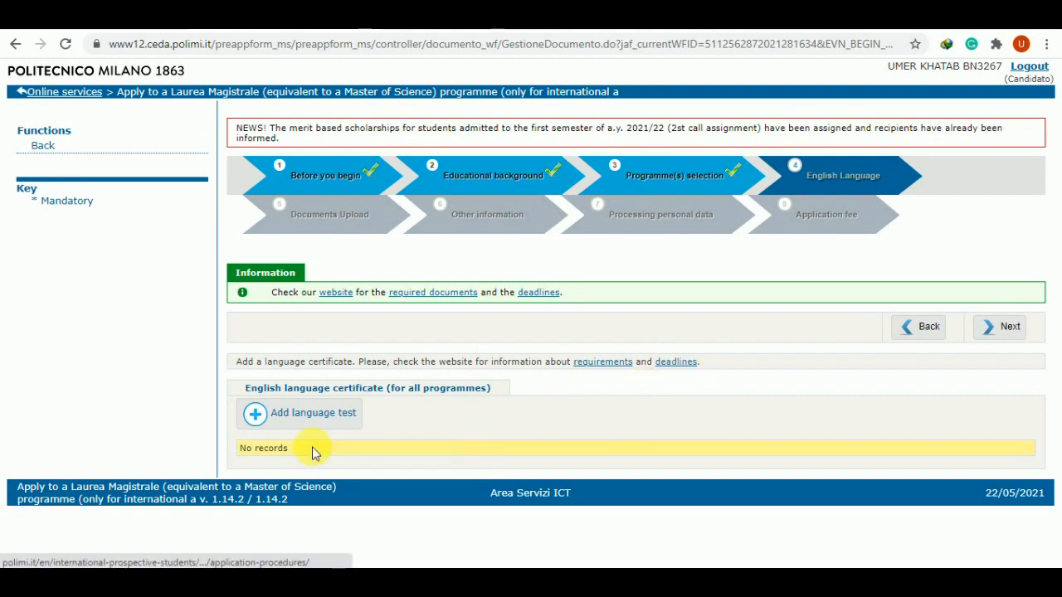
Add an IELTS test (score 6.0, 24/11/2020), save it and confirm the truthfulness declaration
{"action": "left_click", "coordinate": [293, 421]}
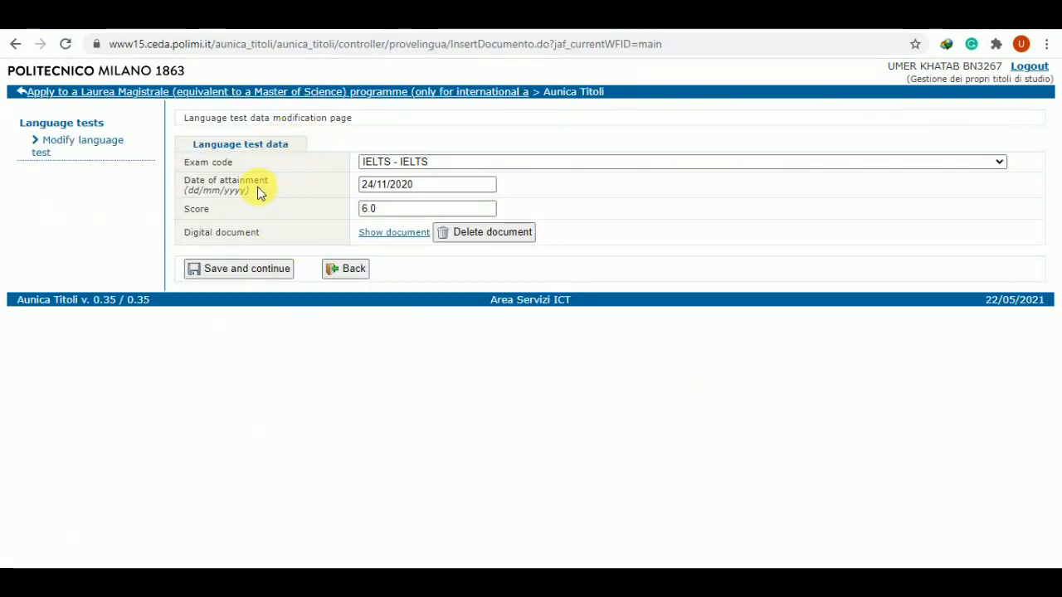
{"action": "left_click", "coordinate": [450, 166]}
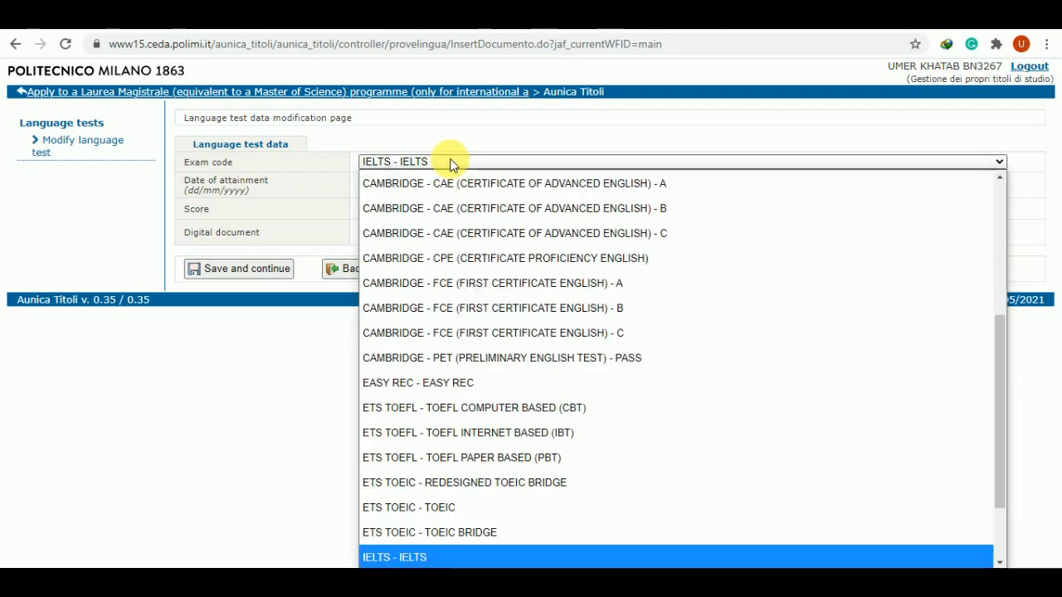
{"action": "left_click", "coordinate": [473, 137]}
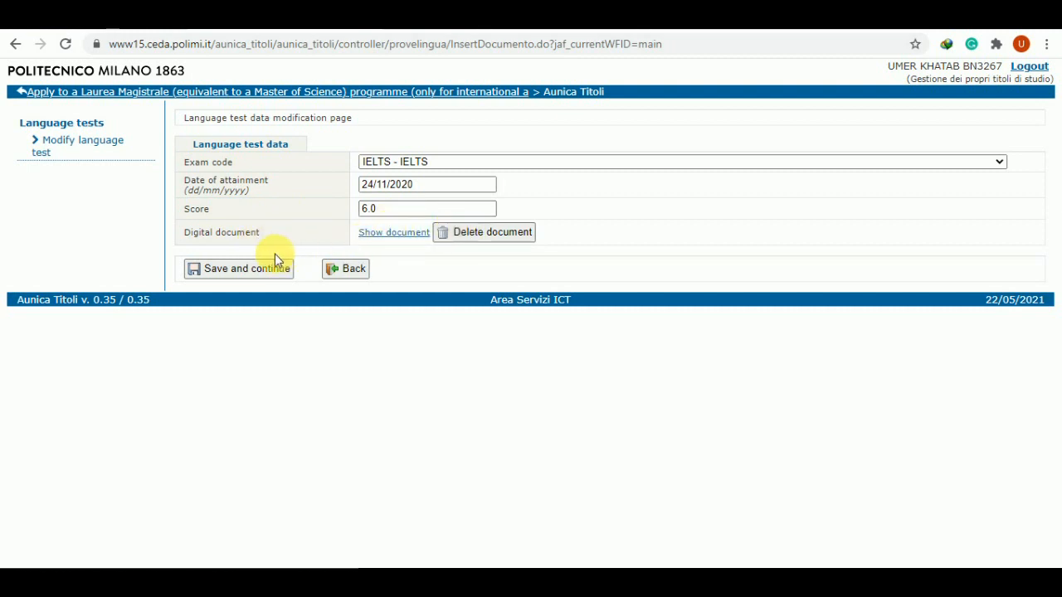
{"action": "left_click", "coordinate": [260, 271]}
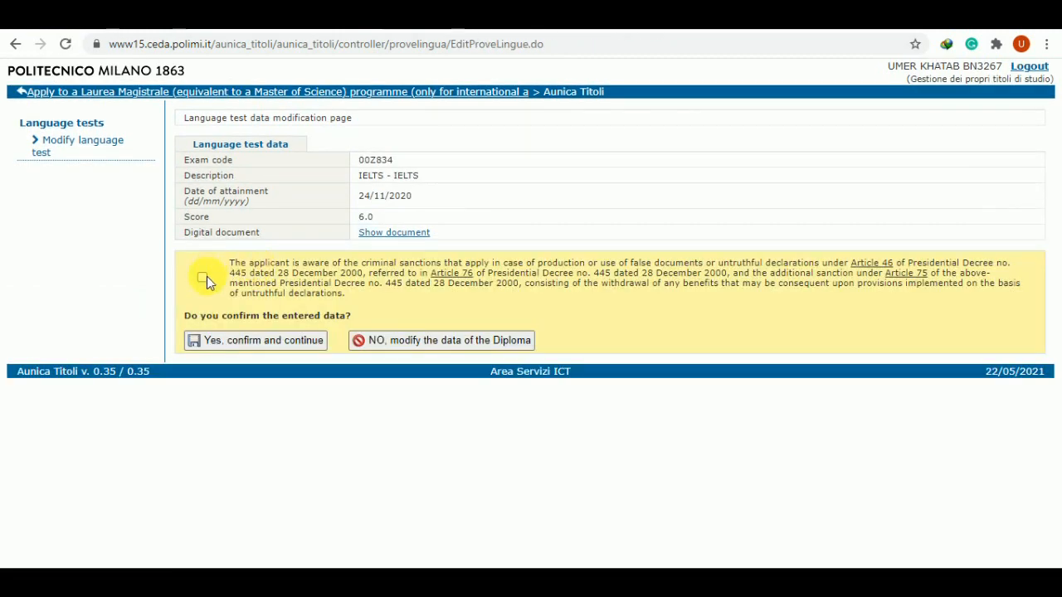
{"action": "left_click", "coordinate": [202, 279]}
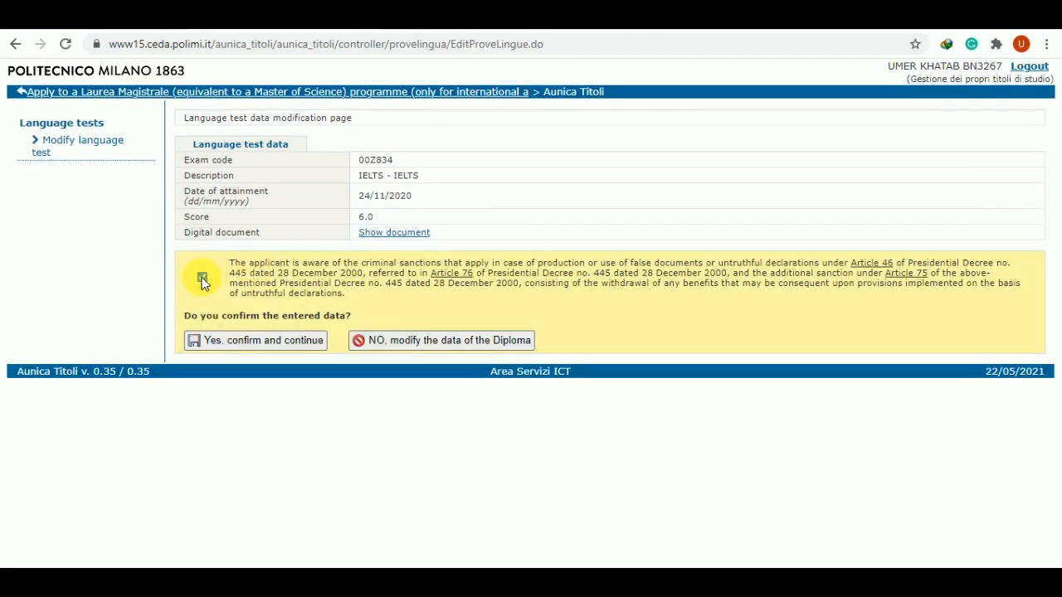
{"action": "left_click", "coordinate": [284, 341]}
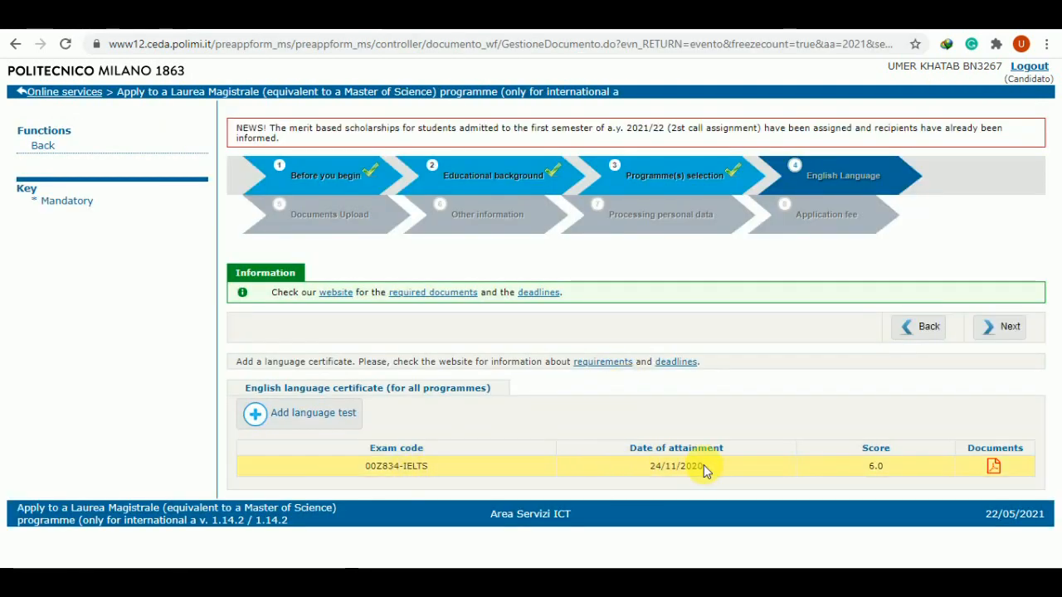
Advance to Documents Upload and review the recommendation letter, motivation letter and resume slots
{"action": "left_click", "coordinate": [1009, 327]}
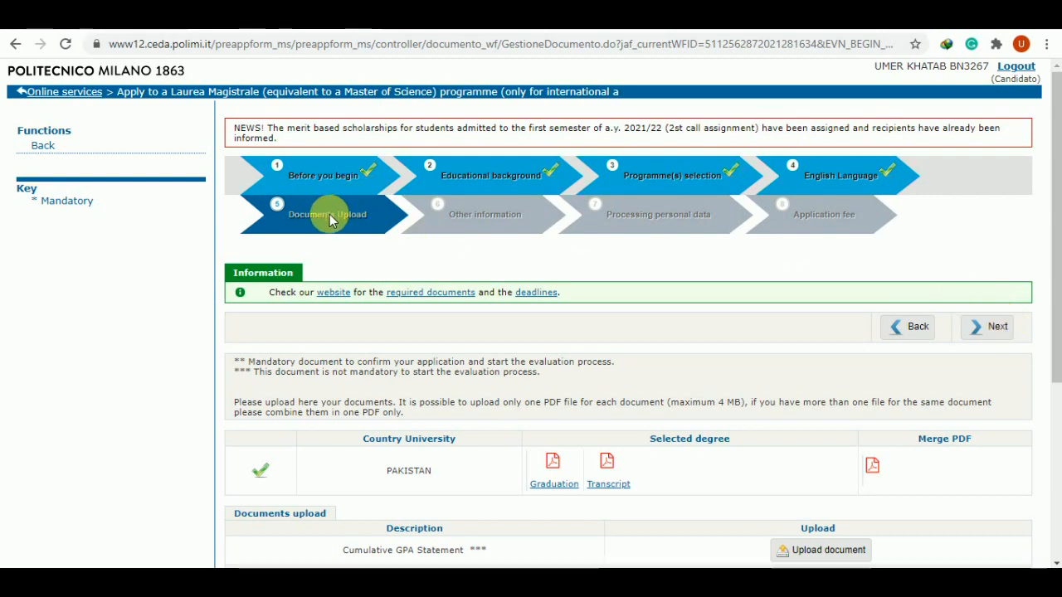
{"action": "scroll", "coordinate": [422, 298], "scroll_direction": "down", "scroll_amount": 3}
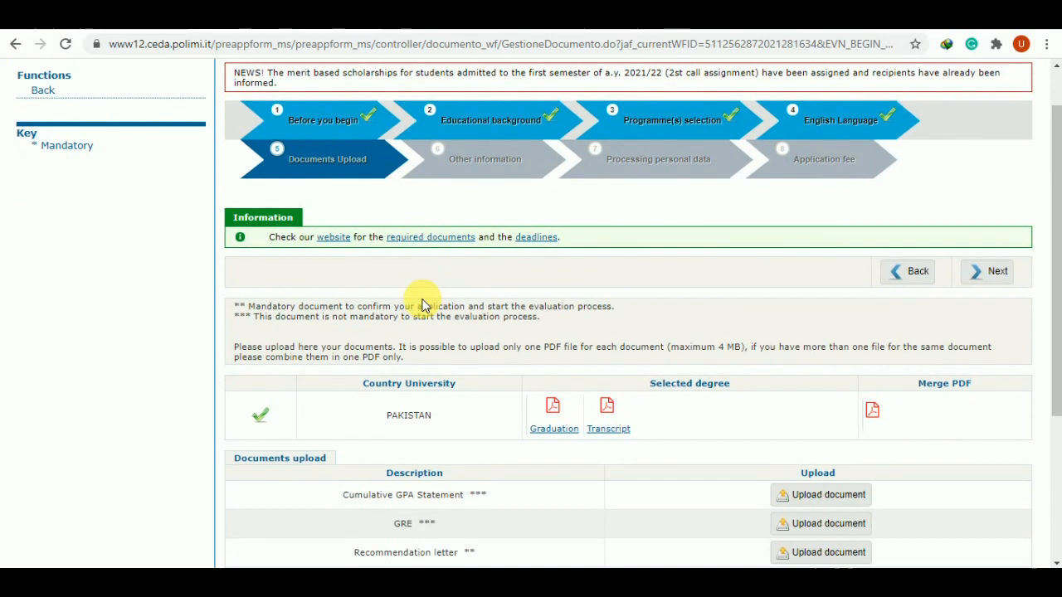
{"action": "scroll", "coordinate": [450, 367], "scroll_direction": "down", "scroll_amount": 4}
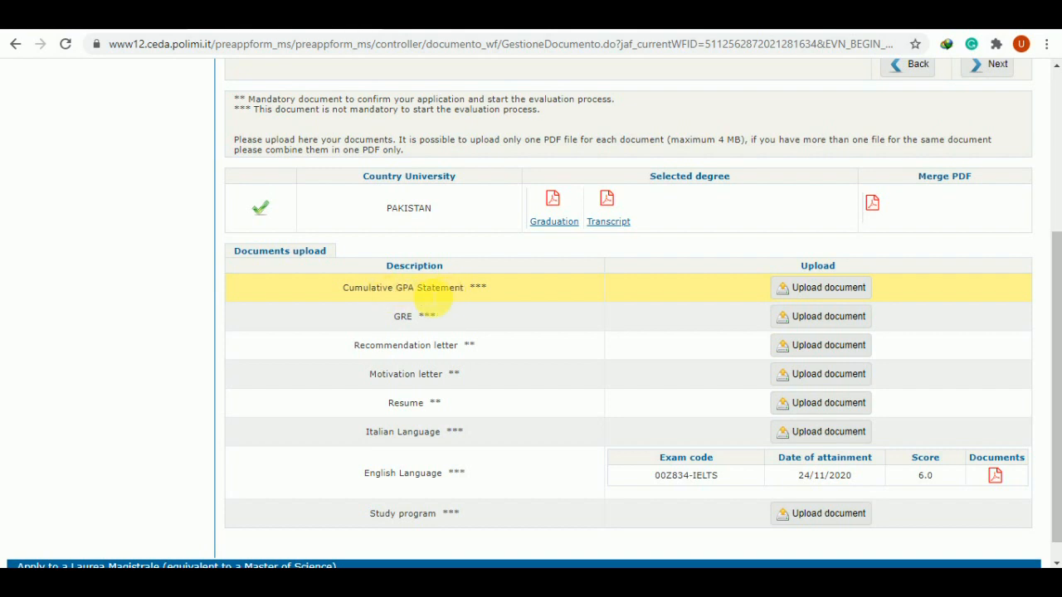
{"action": "scroll", "coordinate": [466, 292], "scroll_direction": "down", "scroll_amount": 1}
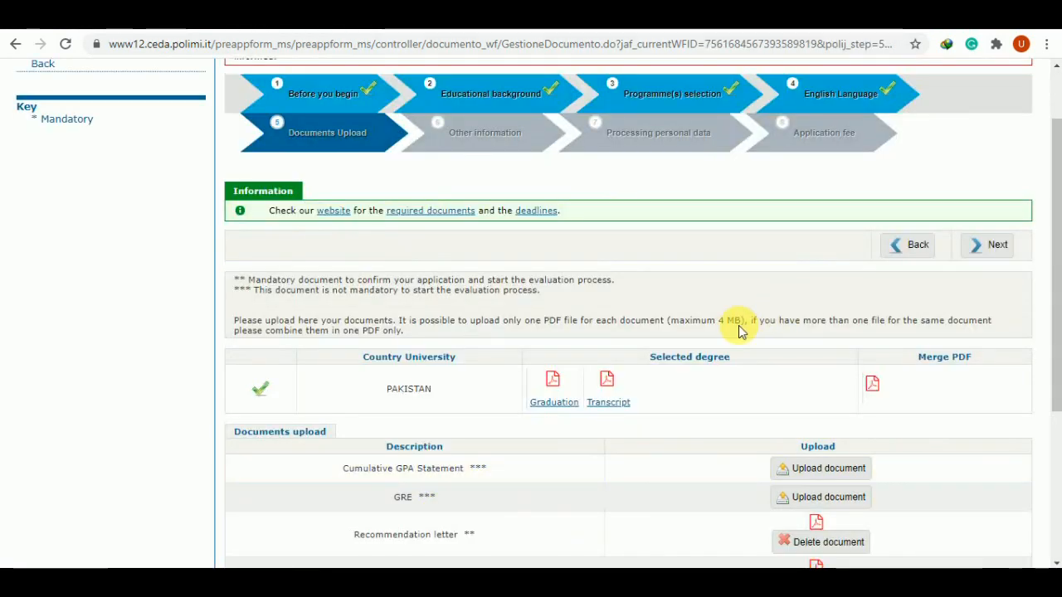
{"action": "scroll", "coordinate": [706, 330], "scroll_direction": "down", "scroll_amount": 2}
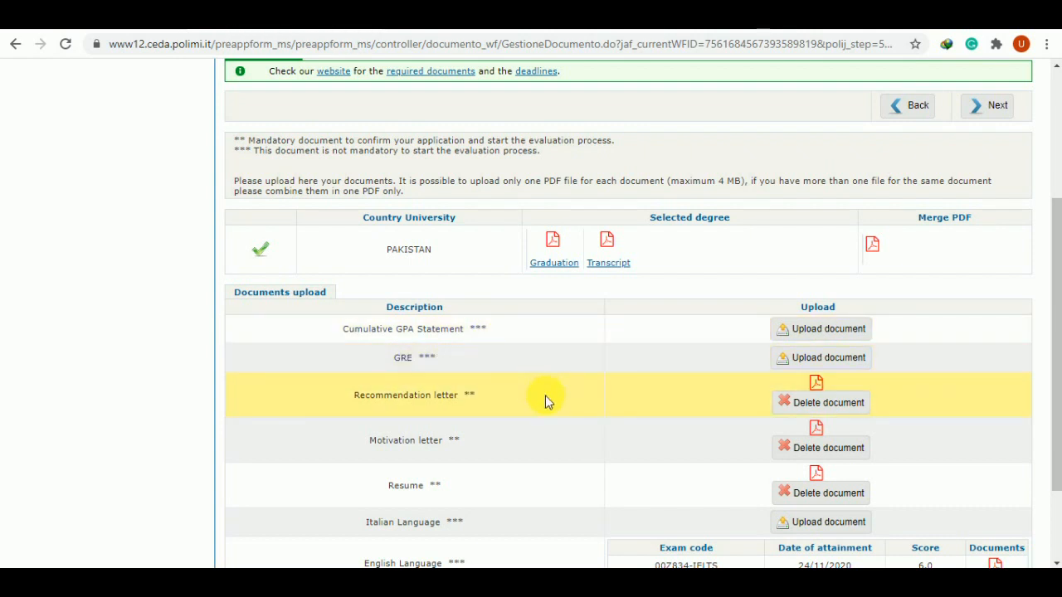
{"action": "scroll", "coordinate": [531, 399], "scroll_direction": "down", "scroll_amount": 1}
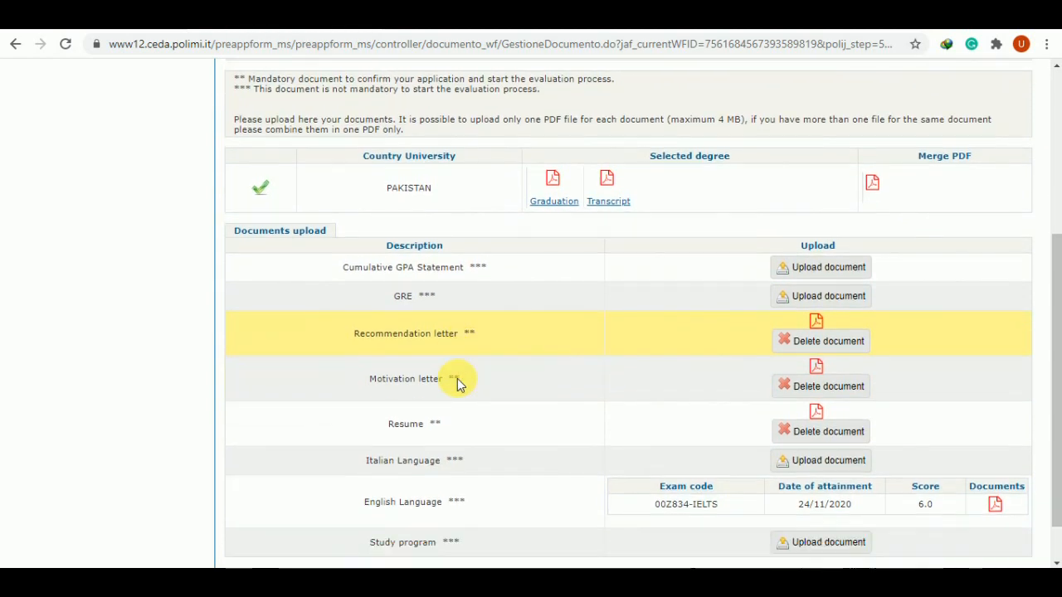
{"action": "scroll", "coordinate": [457, 382], "scroll_direction": "down", "scroll_amount": 1}
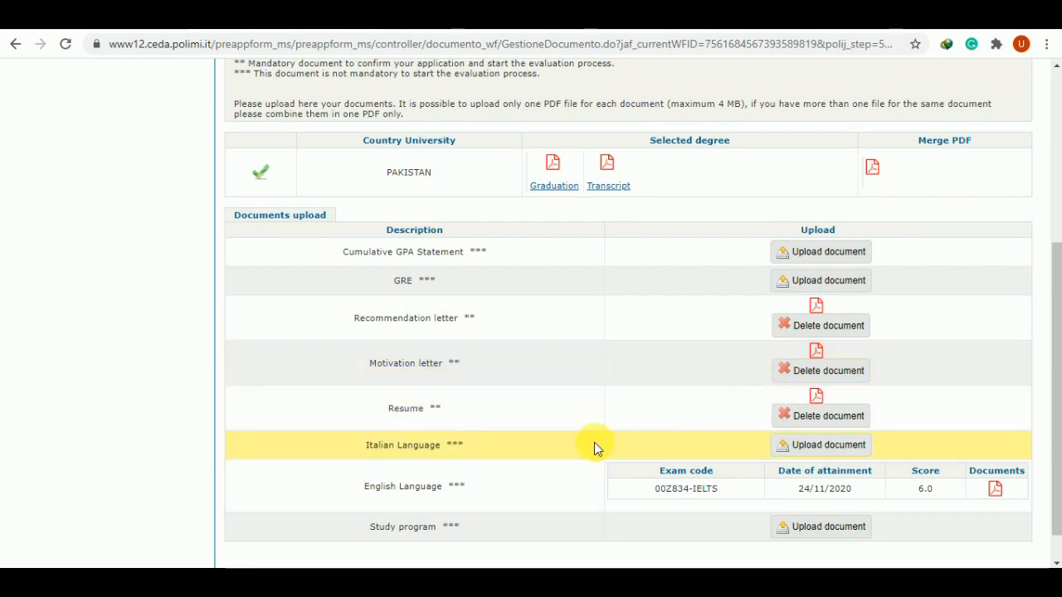
{"action": "scroll", "coordinate": [594, 442], "scroll_direction": "down", "scroll_amount": 1}
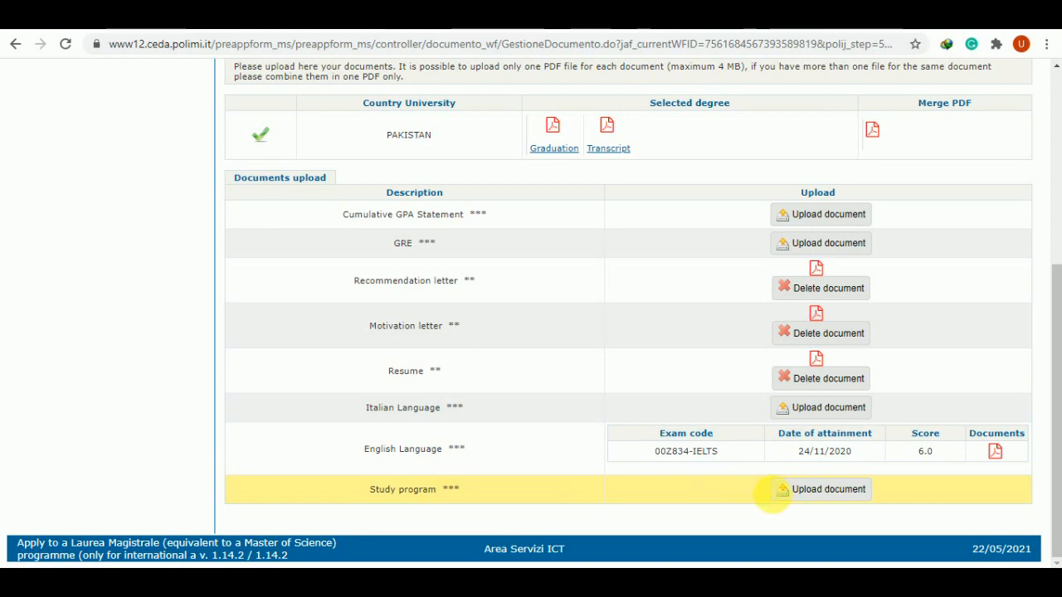
{"action": "scroll", "coordinate": [519, 481], "scroll_direction": "up", "scroll_amount": 2}
{"action": "scroll", "coordinate": [520, 482], "scroll_direction": "up", "scroll_amount": 3}
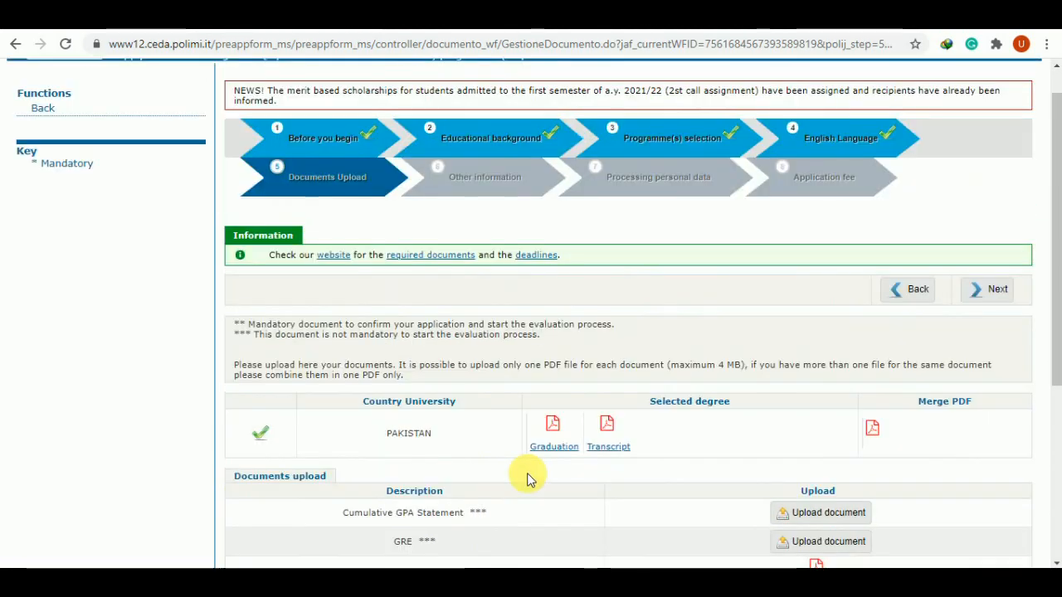
On Other information, answer NO to prior application and pick Other Promotional Activities, specified as youtube
{"action": "left_click", "coordinate": [994, 325]}
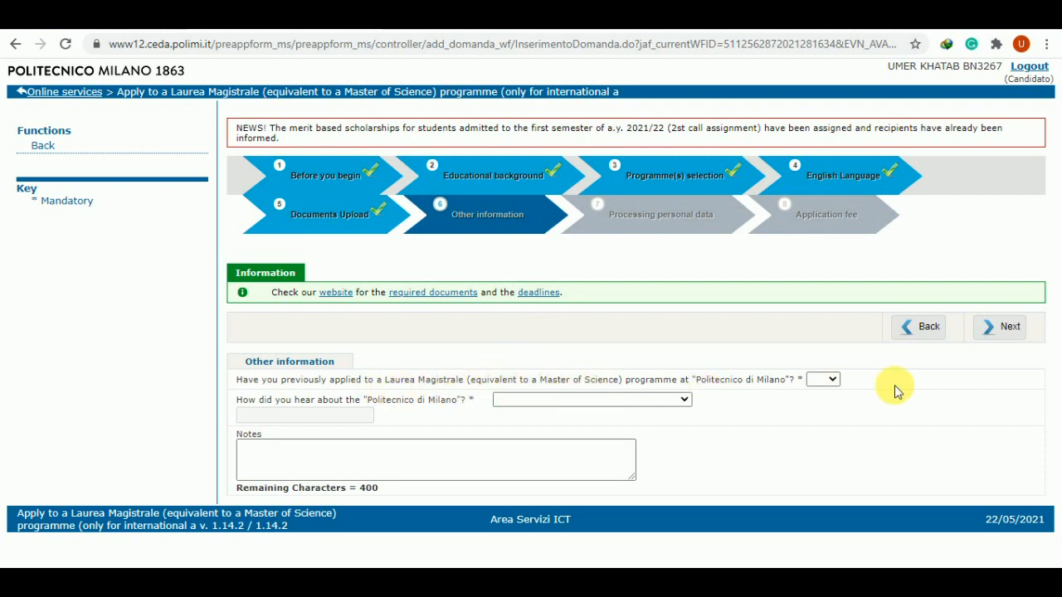
{"action": "left_click", "coordinate": [820, 378]}
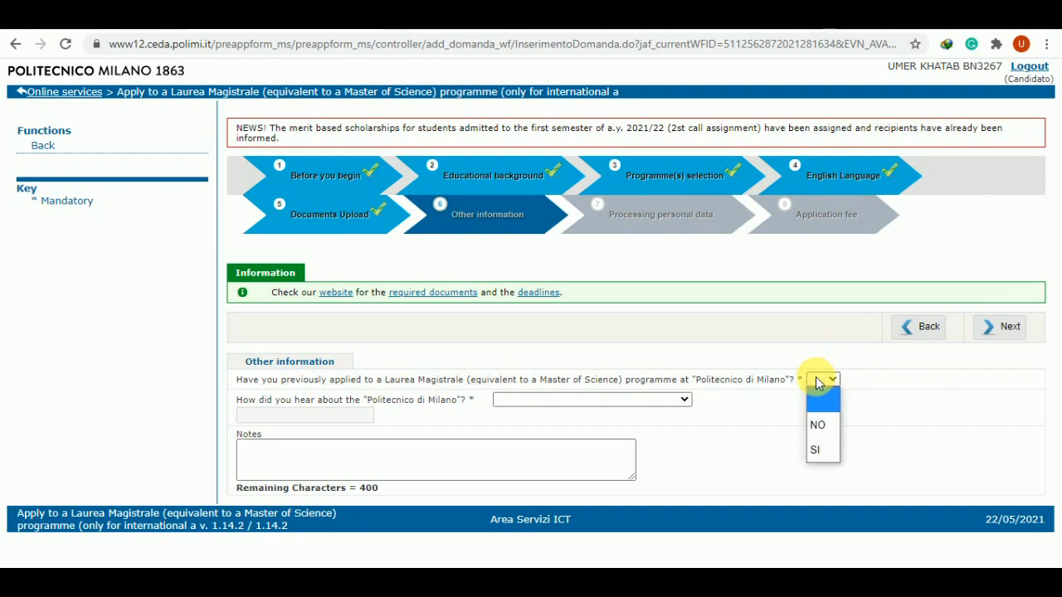
{"action": "left_click", "coordinate": [817, 424]}
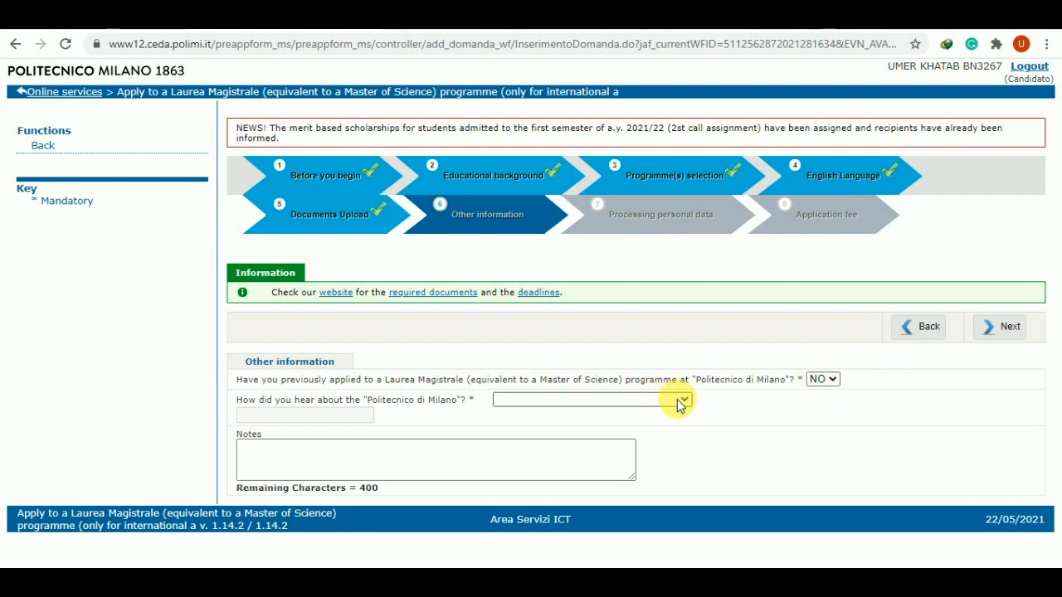
{"action": "left_click", "coordinate": [678, 402]}
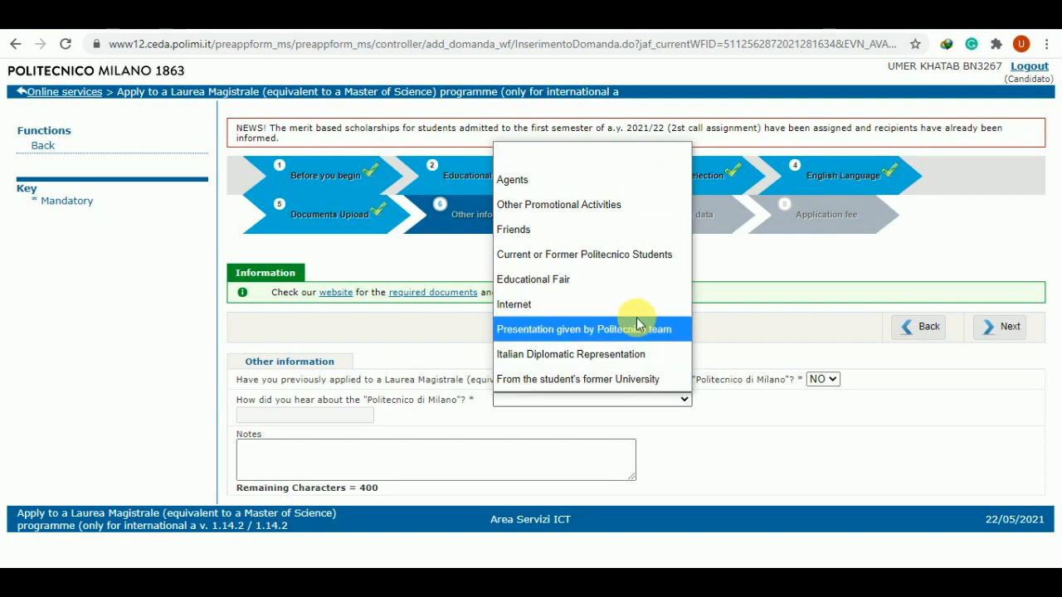
{"action": "left_click", "coordinate": [602, 206]}
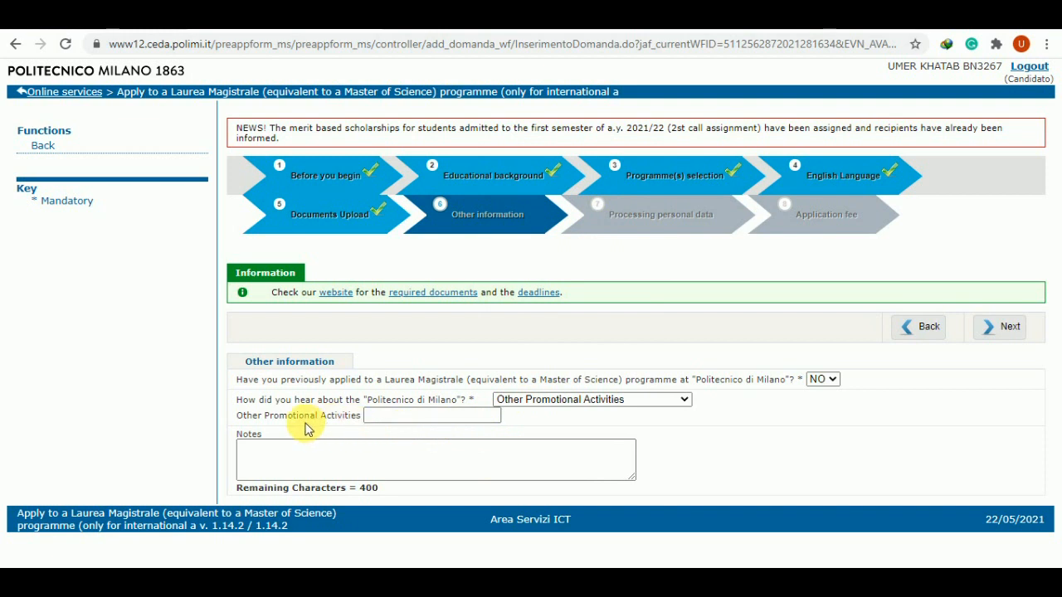
{"action": "left_click", "coordinate": [373, 417]}
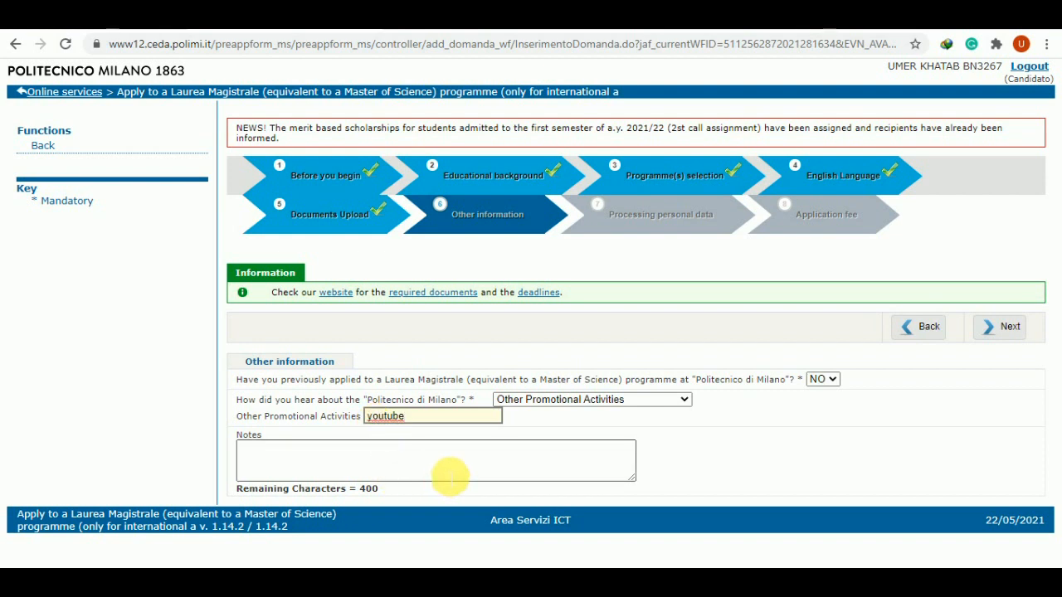
Save personal data consent as YES and review the non-refundable 50 euro pagoPA application fee
{"action": "left_click", "coordinate": [989, 326]}
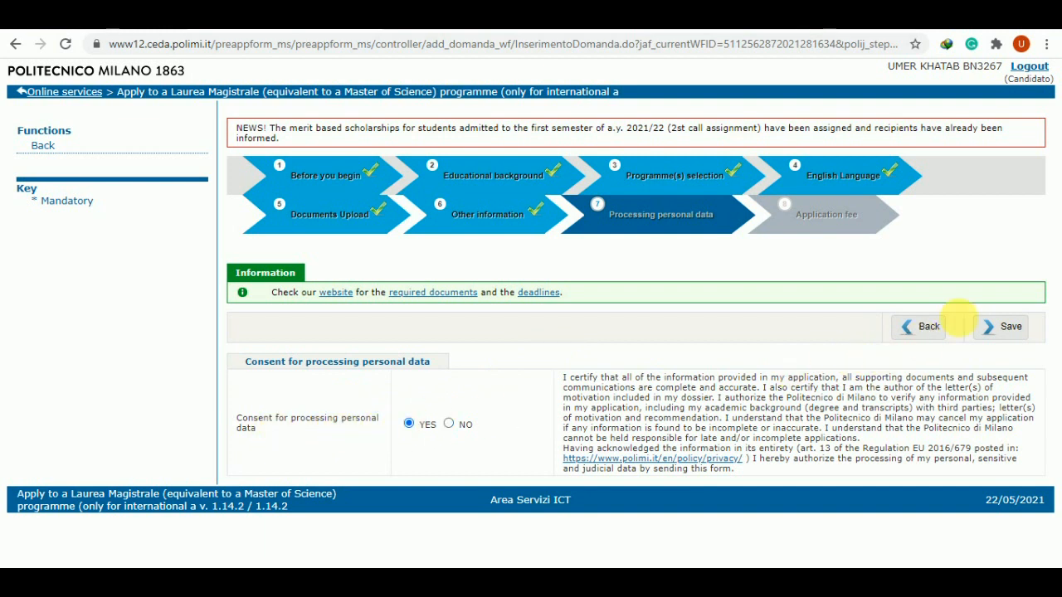
{"action": "left_click", "coordinate": [1008, 324]}
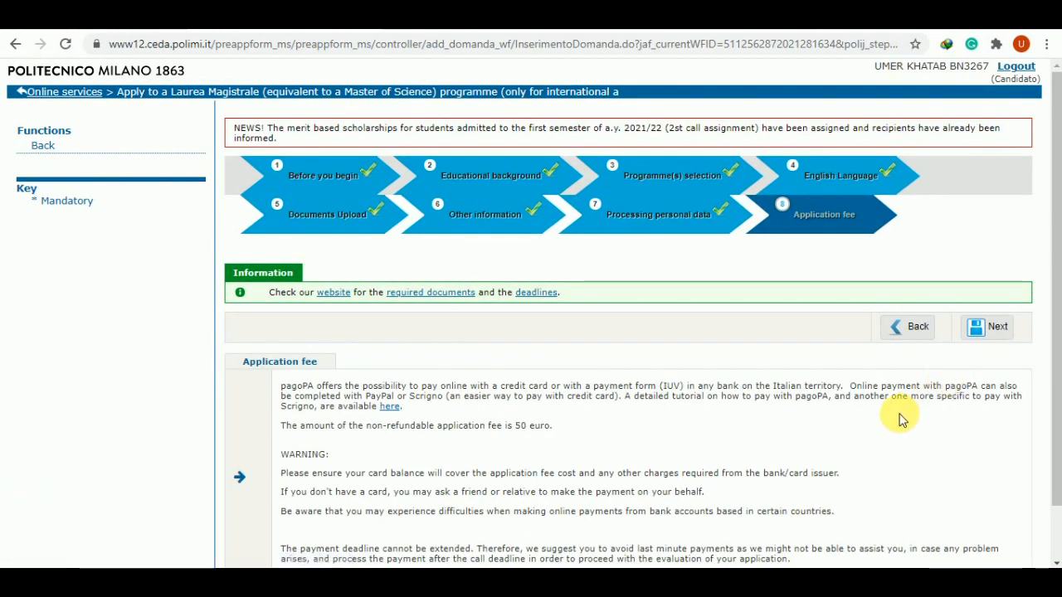
{"action": "scroll", "coordinate": [901, 420], "scroll_direction": "down", "scroll_amount": 1}
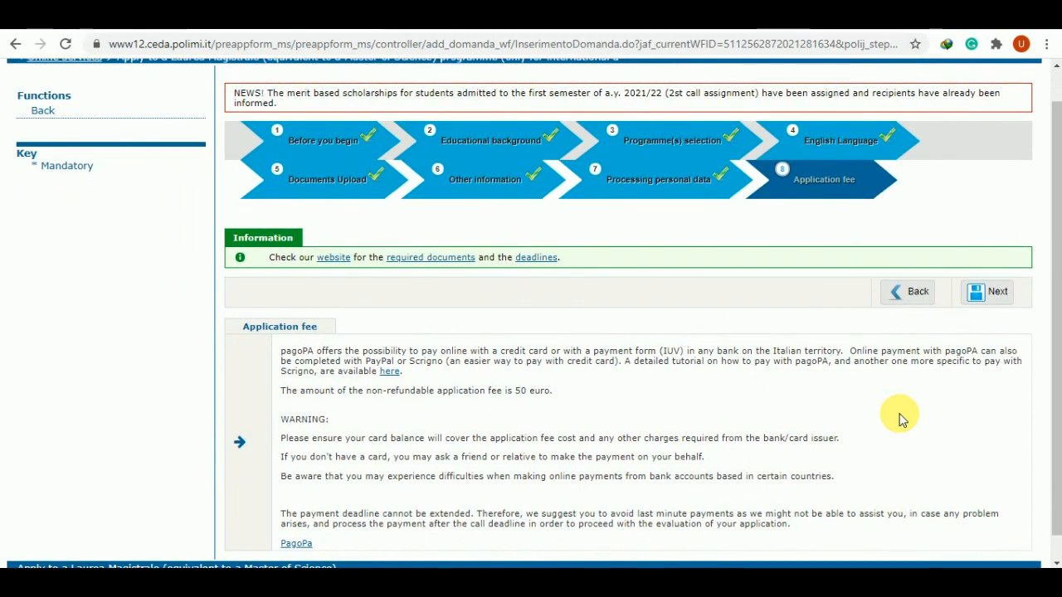
{"action": "scroll", "coordinate": [901, 420], "scroll_direction": "down", "scroll_amount": 1}
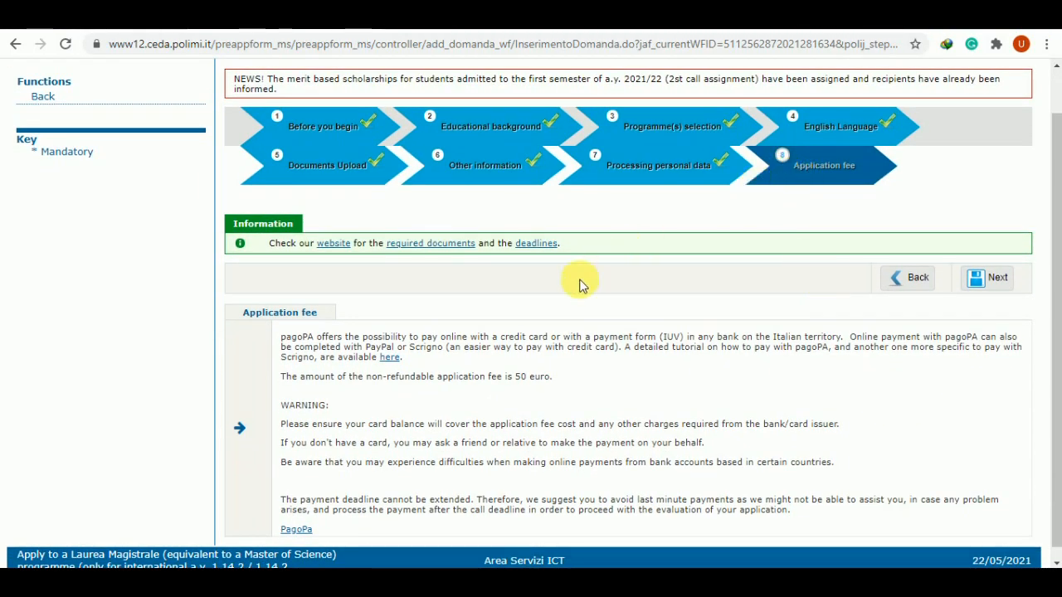
{"action": "scroll", "coordinate": [462, 390], "scroll_direction": "down", "scroll_amount": 1}
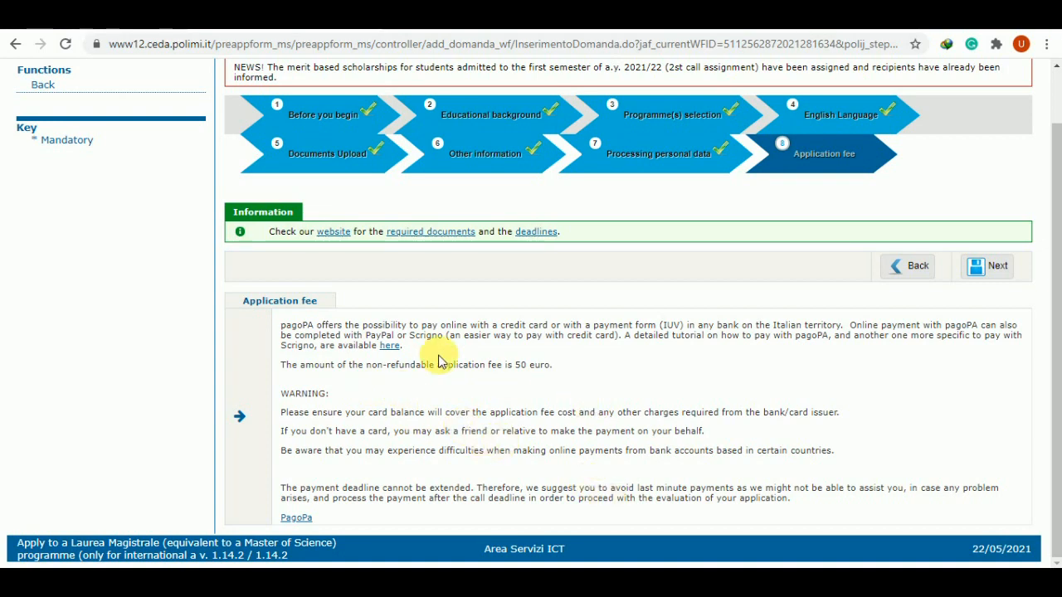
Follow the 'here' link to How to pay with pagoPA, then open the PagoPA_ENG_26.06.pdf guide
{"action": "left_click", "coordinate": [393, 347]}
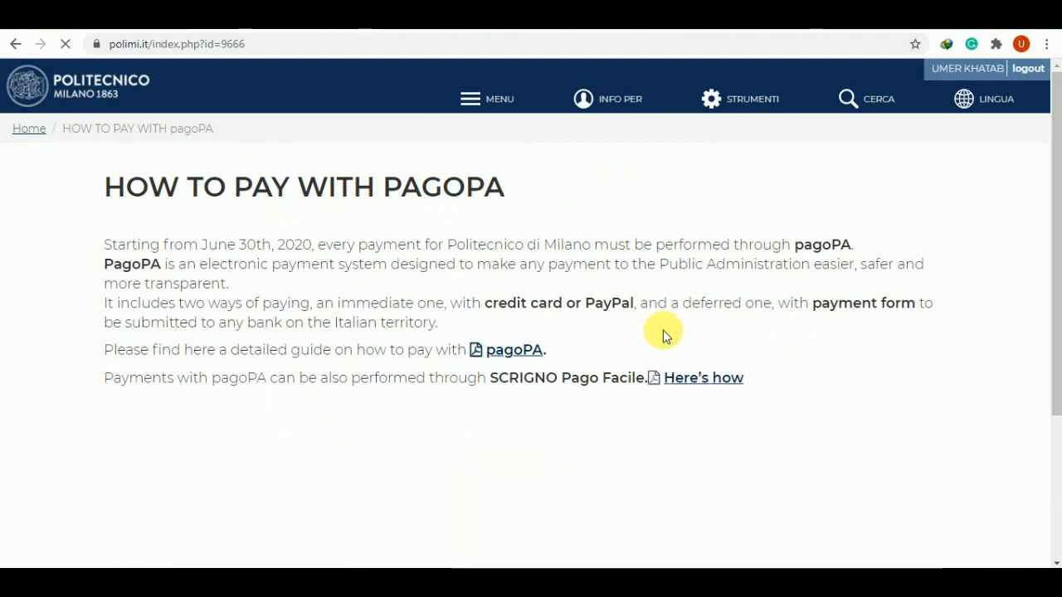
{"action": "scroll", "coordinate": [663, 331], "scroll_direction": "down", "scroll_amount": 2}
{"action": "scroll", "coordinate": [662, 331], "scroll_direction": "up", "scroll_amount": 2}
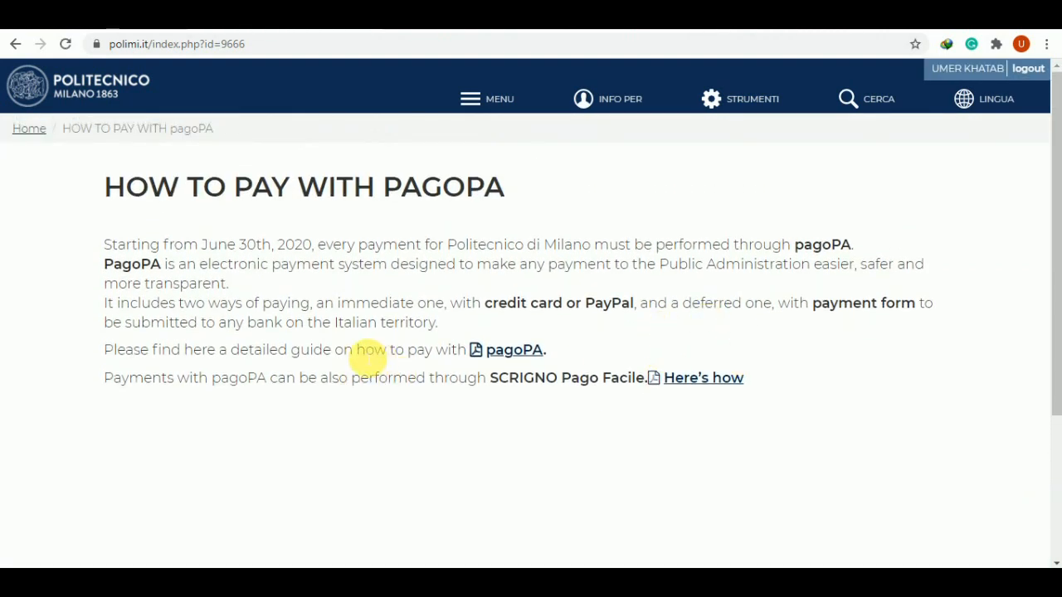
{"action": "left_click", "coordinate": [506, 352]}
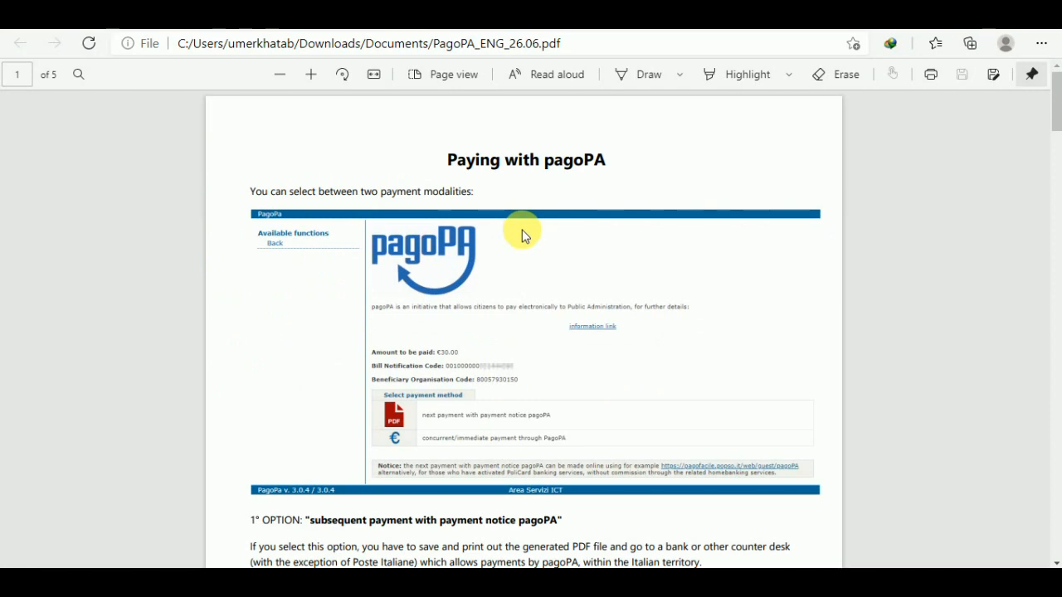
Scroll through all five pages of the PagoPA_ENG_26.06.pdf payment guide
{"action": "scroll", "coordinate": [521, 234], "scroll_direction": "down", "scroll_amount": 2}
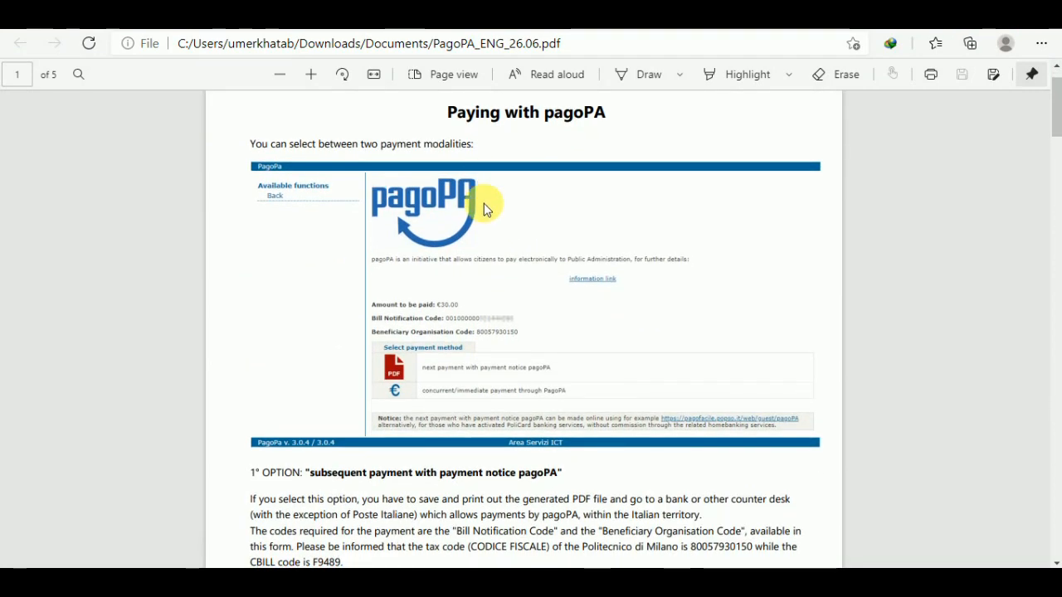
{"action": "scroll", "coordinate": [488, 238], "scroll_direction": "down", "scroll_amount": 8}
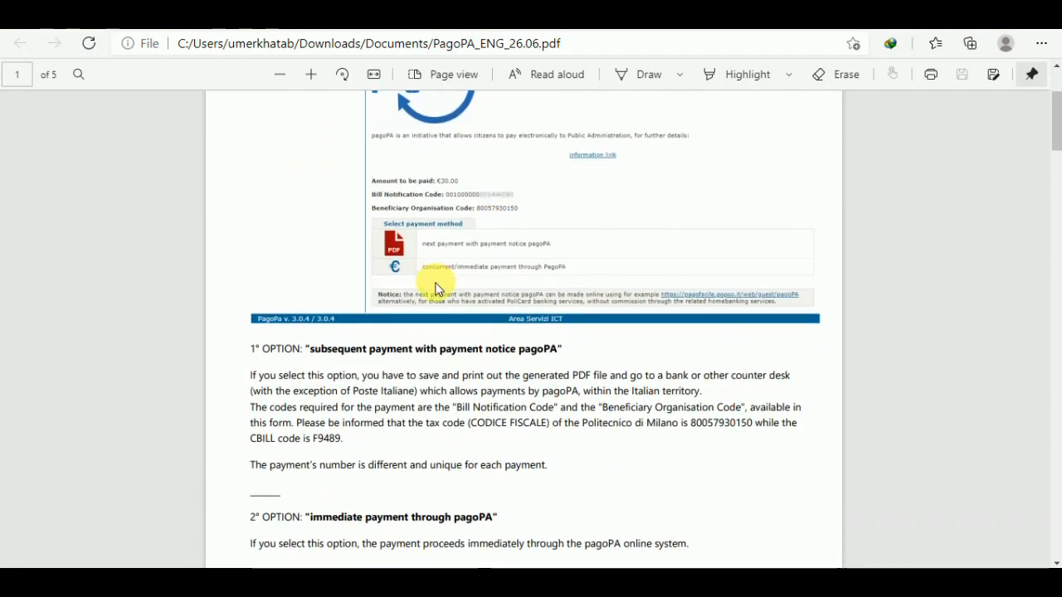
{"action": "scroll", "coordinate": [438, 288], "scroll_direction": "down", "scroll_amount": 6}
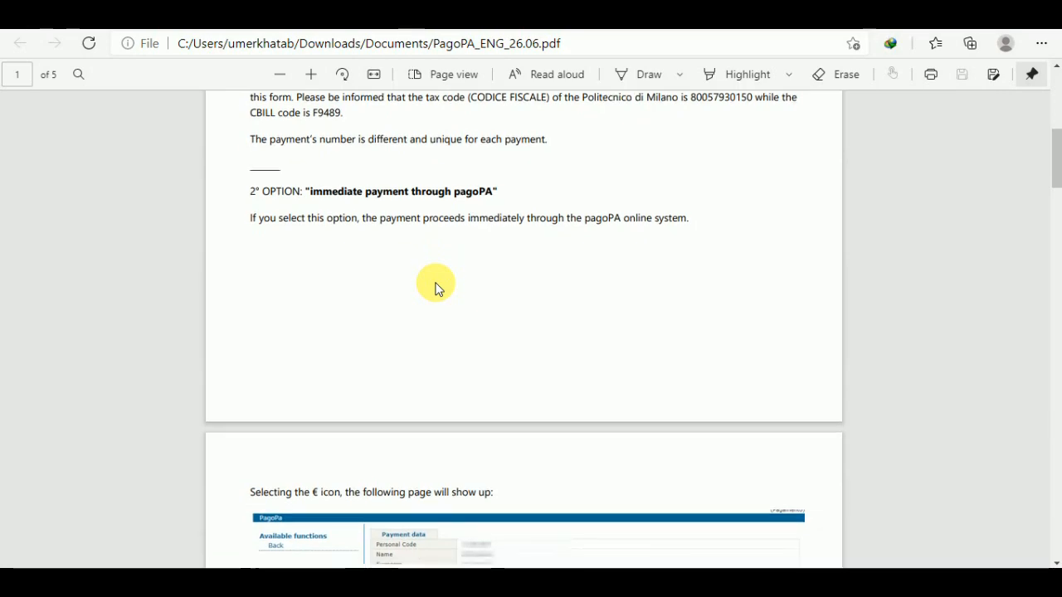
{"action": "scroll", "coordinate": [438, 288], "scroll_direction": "down", "scroll_amount": 8}
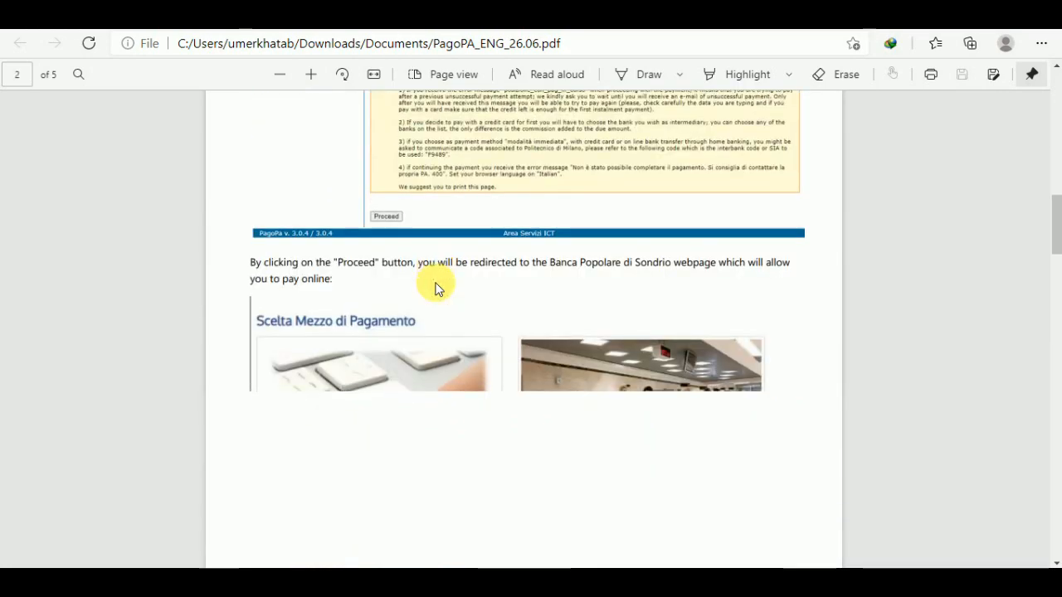
{"action": "scroll", "coordinate": [435, 288], "scroll_direction": "up", "scroll_amount": 18}
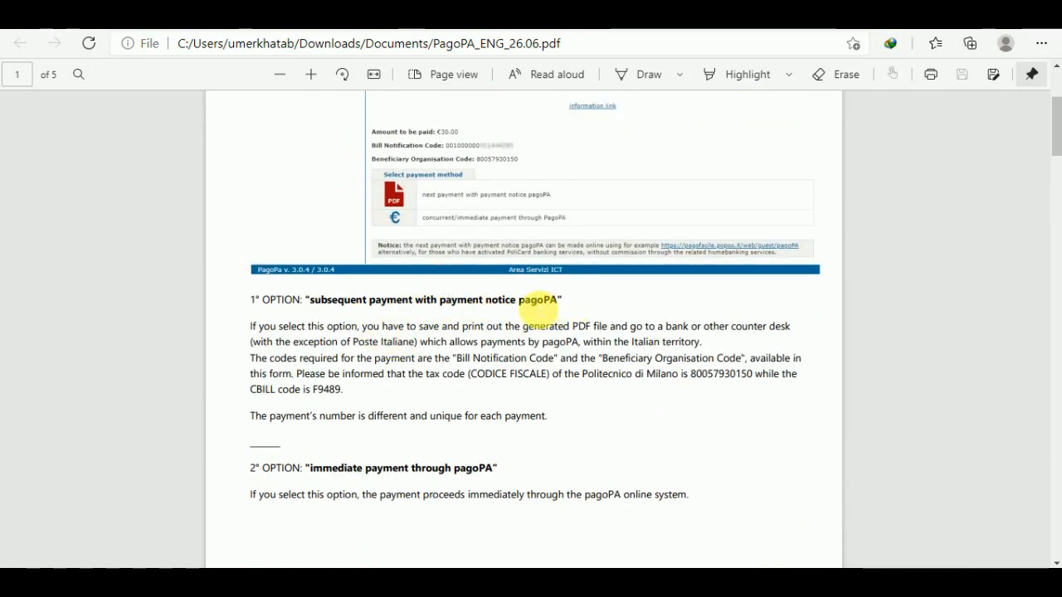
{"action": "scroll", "coordinate": [540, 311], "scroll_direction": "down", "scroll_amount": 1}
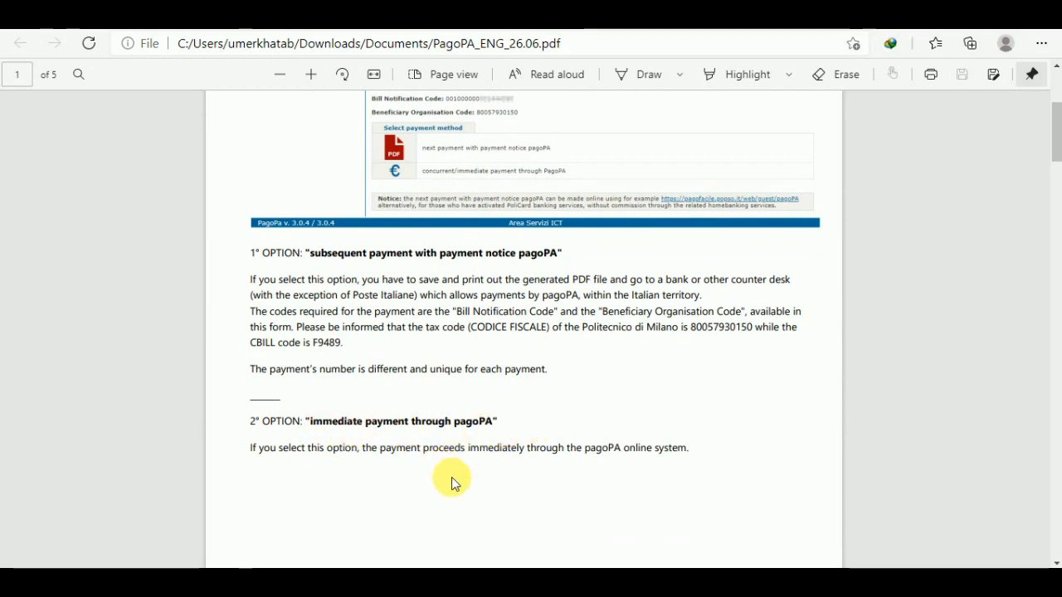
{"action": "scroll", "coordinate": [452, 481], "scroll_direction": "down", "scroll_amount": 7}
{"action": "scroll", "coordinate": [451, 481], "scroll_direction": "down", "scroll_amount": 10}
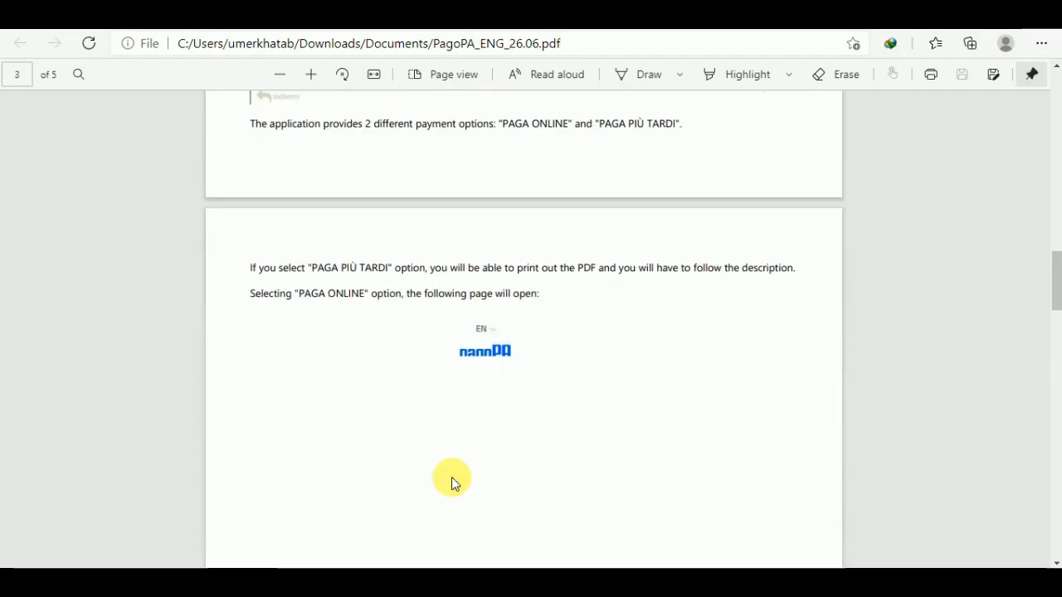
{"action": "scroll", "coordinate": [448, 471], "scroll_direction": "down", "scroll_amount": 3}
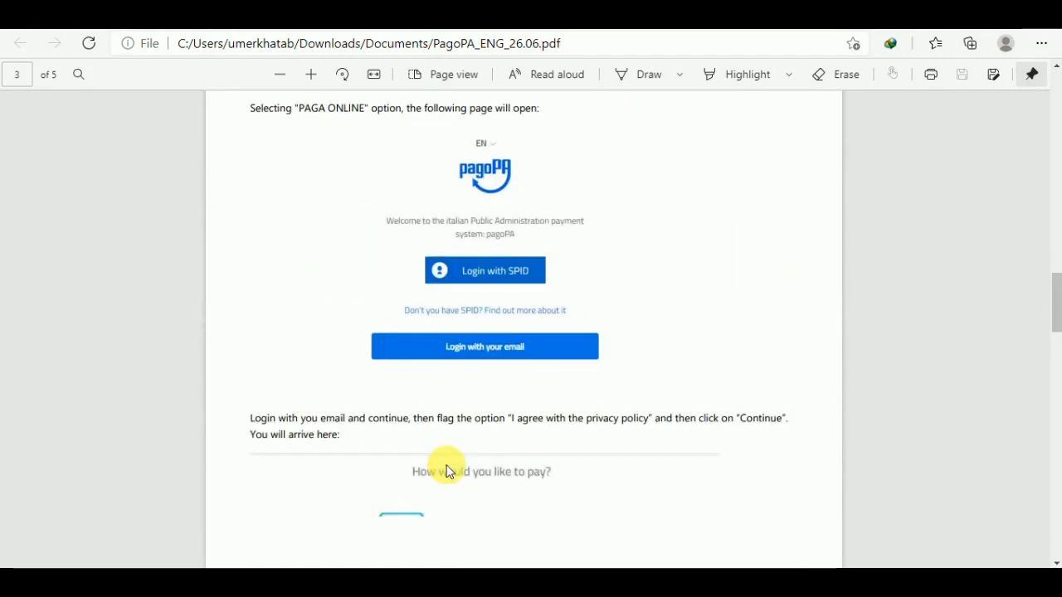
{"action": "scroll", "coordinate": [509, 340], "scroll_direction": "down", "scroll_amount": 3}
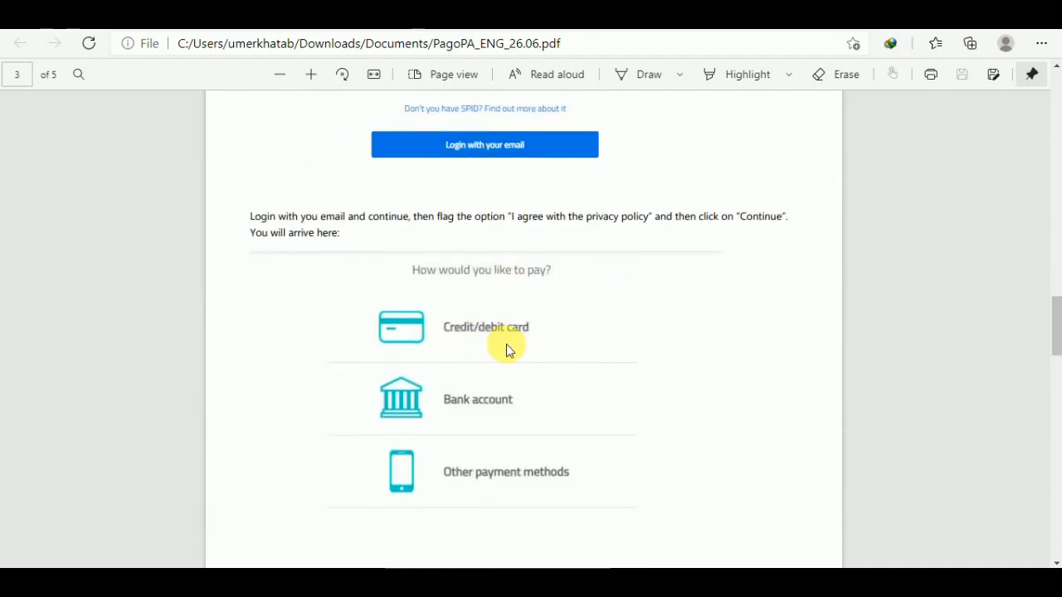
{"action": "scroll", "coordinate": [515, 348], "scroll_direction": "down", "scroll_amount": 2}
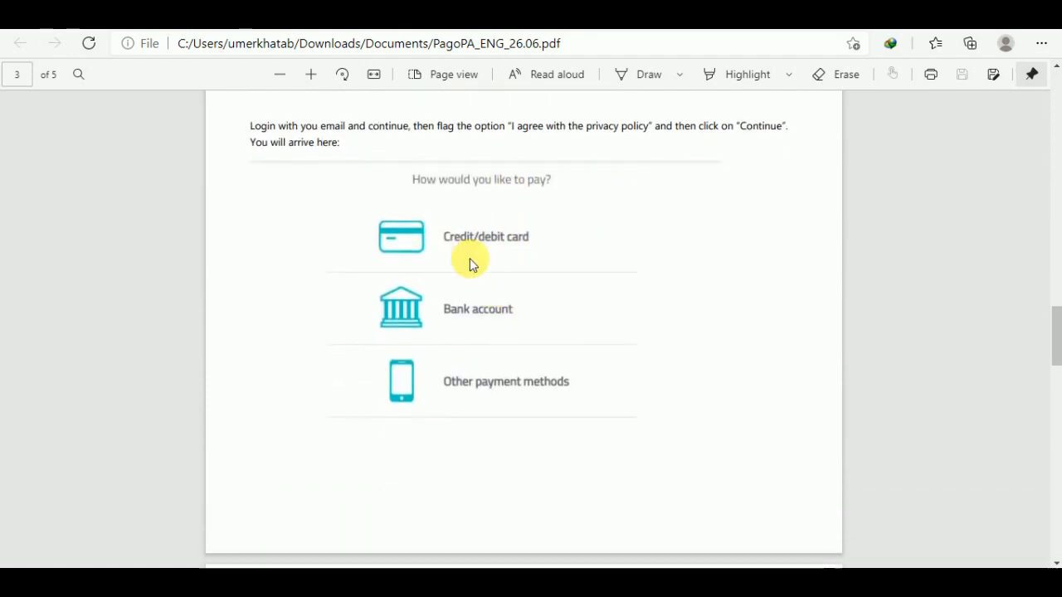
{"action": "scroll", "coordinate": [494, 269], "scroll_direction": "down", "scroll_amount": 10}
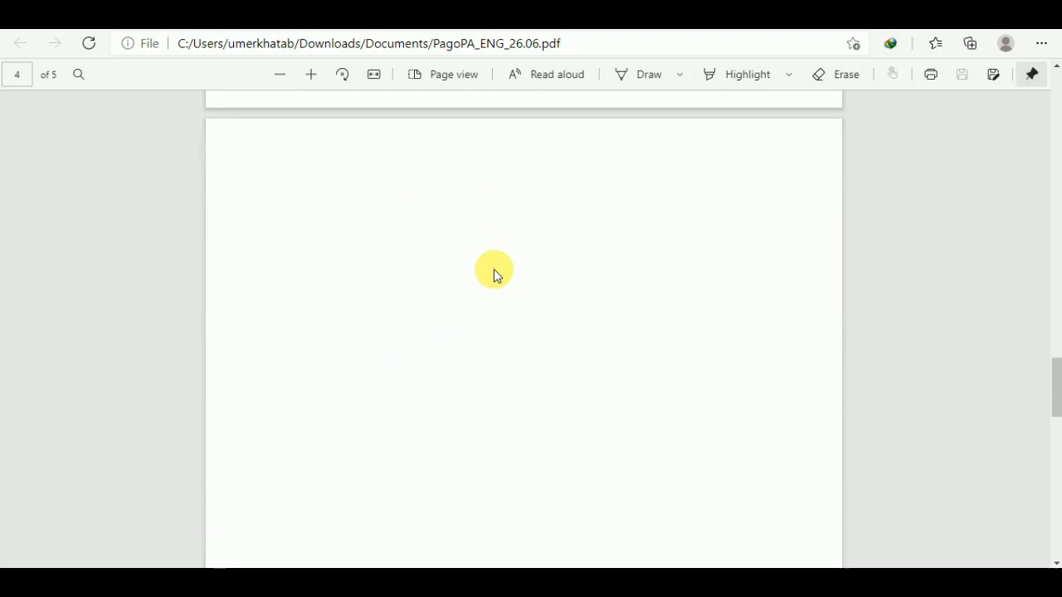
{"action": "scroll", "coordinate": [494, 268], "scroll_direction": "up", "scroll_amount": 3}
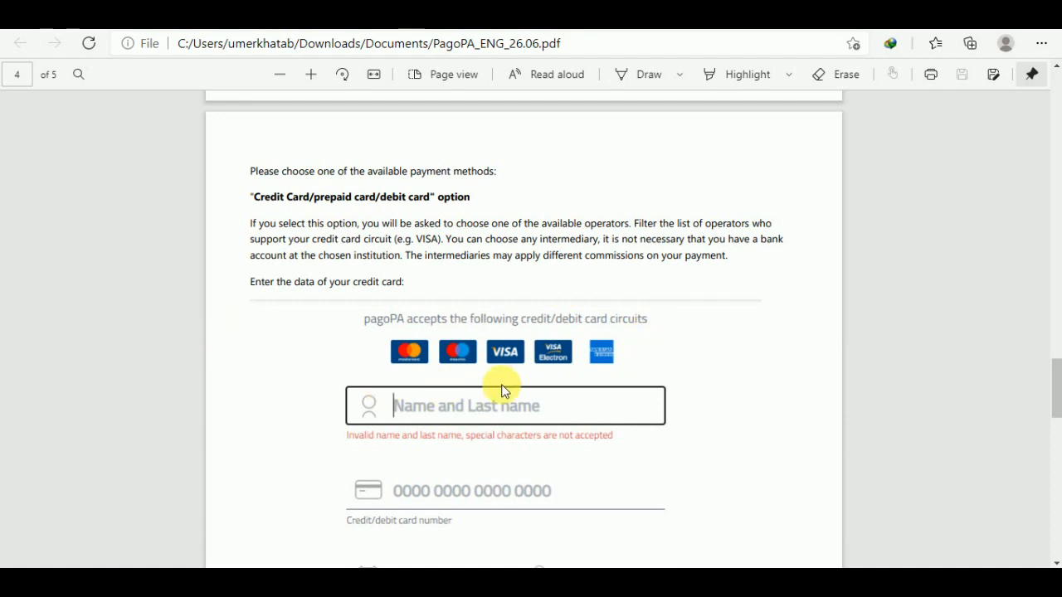
{"action": "scroll", "coordinate": [503, 357], "scroll_direction": "down", "scroll_amount": 3}
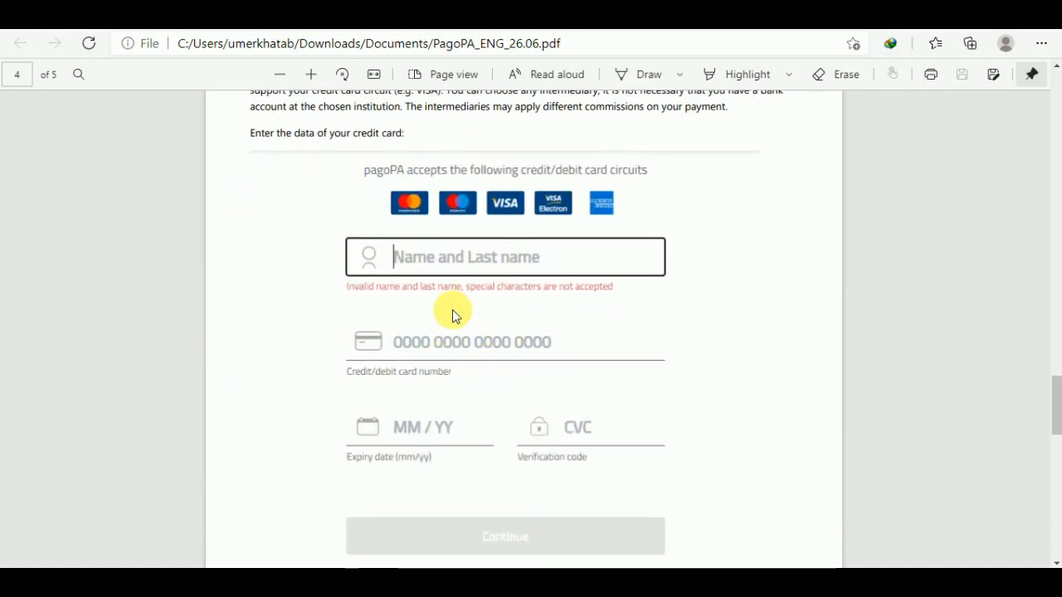
{"action": "scroll", "coordinate": [496, 415], "scroll_direction": "down", "scroll_amount": 5}
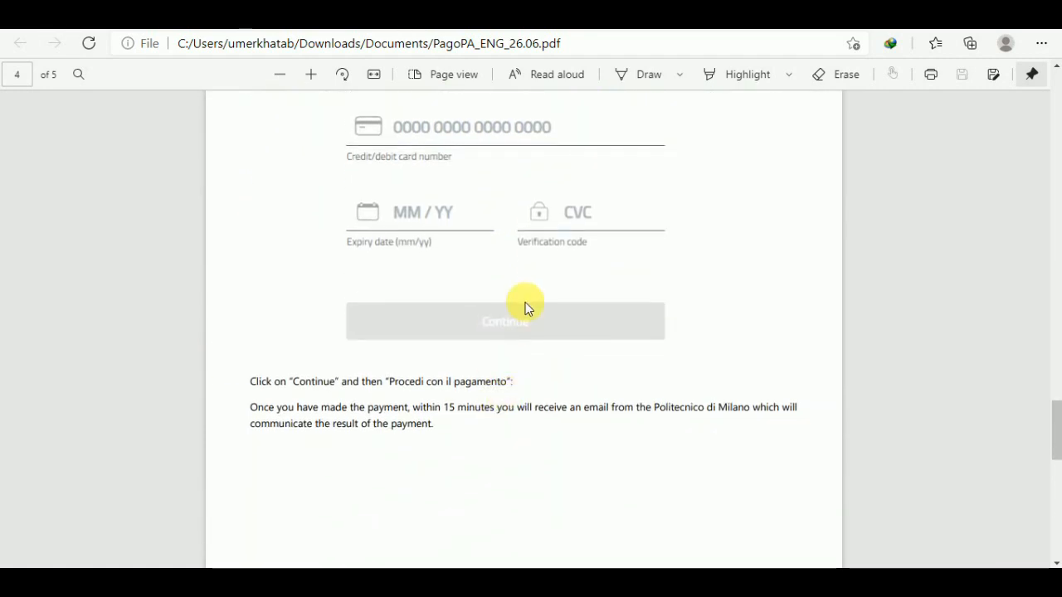
{"action": "scroll", "coordinate": [528, 307], "scroll_direction": "down", "scroll_amount": 10}
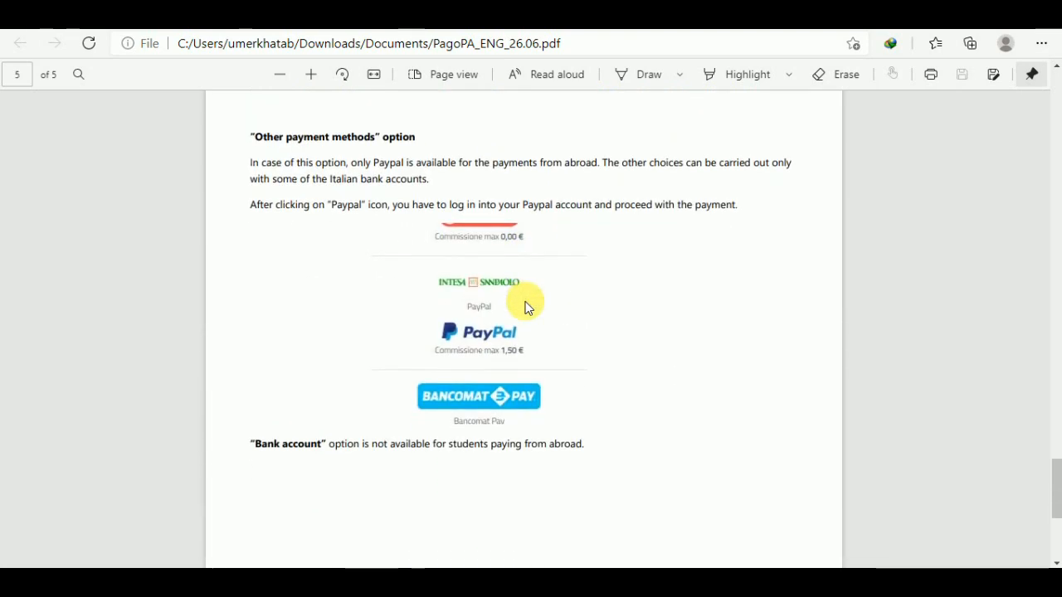
{"action": "scroll", "coordinate": [528, 307], "scroll_direction": "down", "scroll_amount": 4}
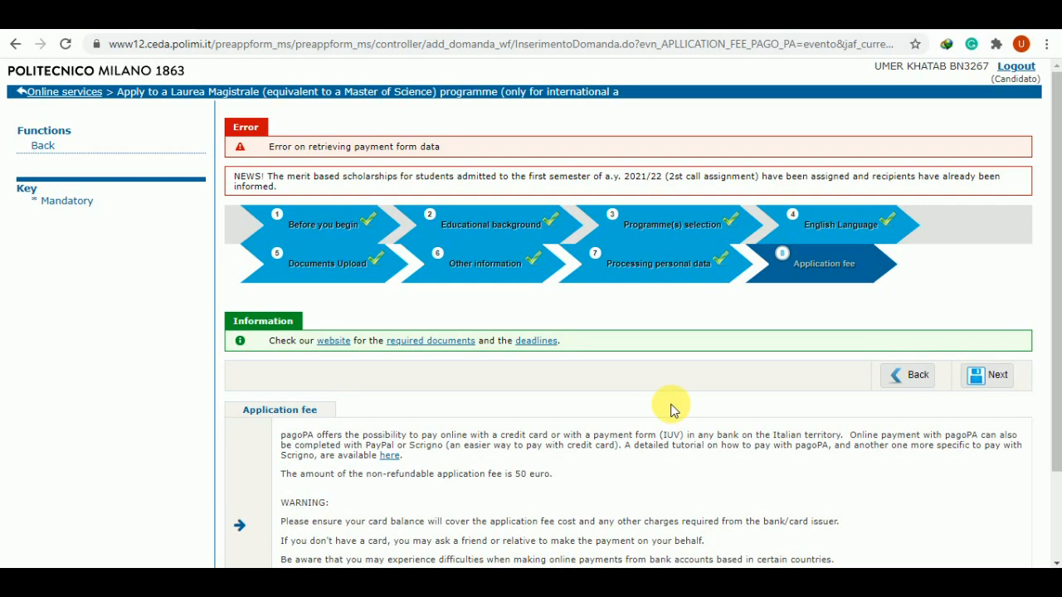
Complete the Application fee step to save the application, then view the admissions e-mail in Gmail
{"action": "left_click", "coordinate": [997, 377]}
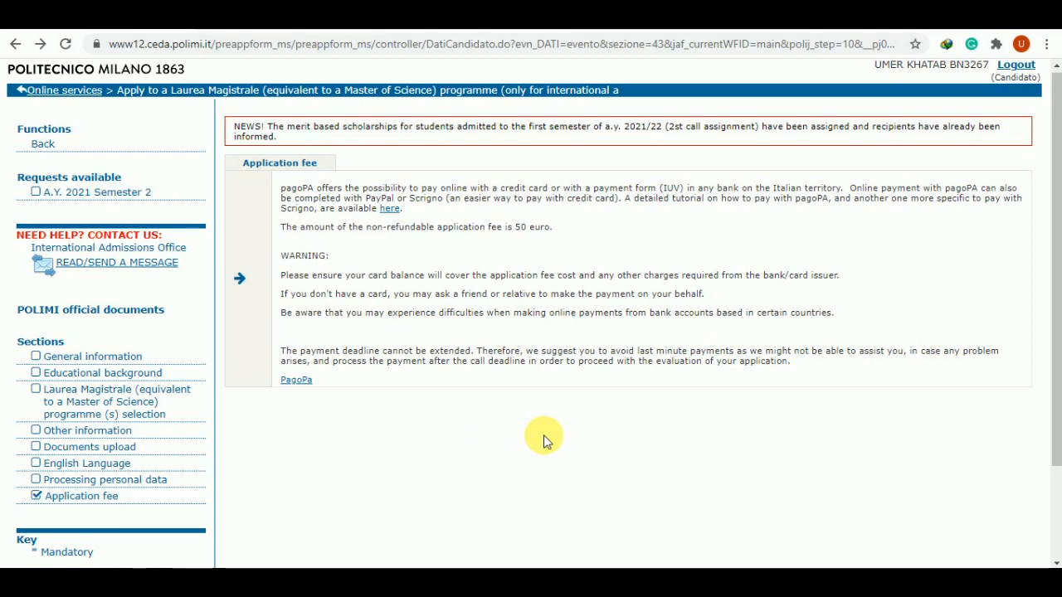
{"action": "left_click", "coordinate": [504, 18]}
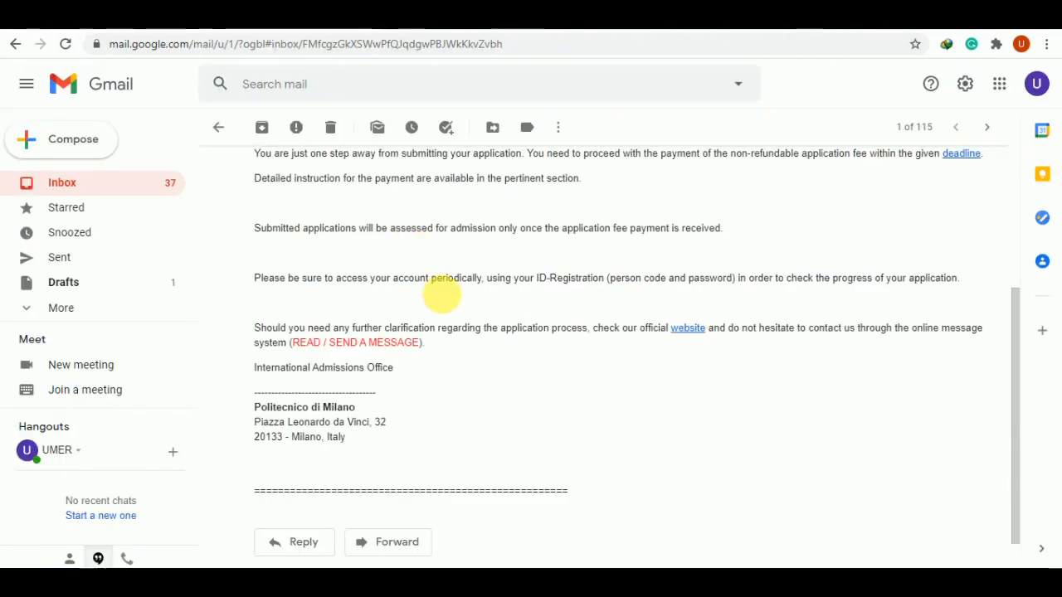
{"action": "scroll", "coordinate": [445, 299], "scroll_direction": "up", "scroll_amount": 2}
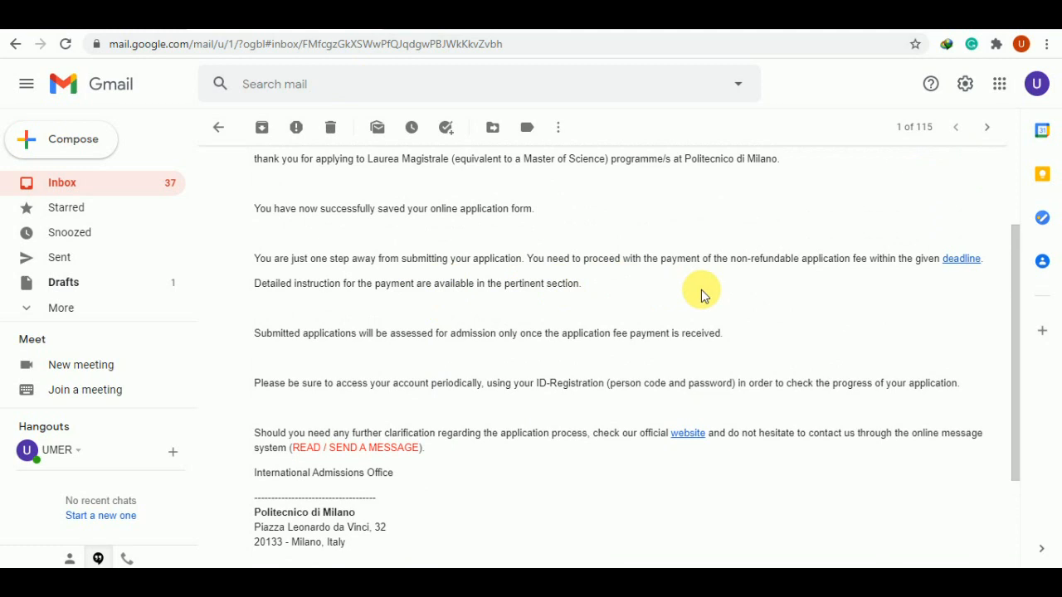